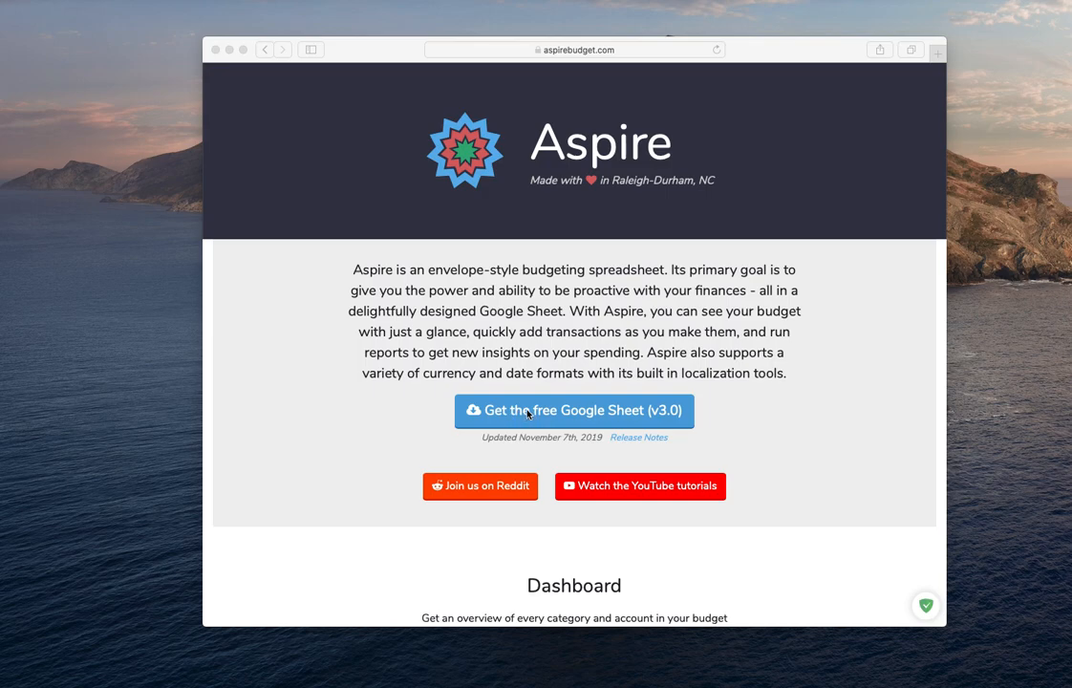
# - Make a copy of the free Aspire Budget v3.0 Google Sheet
pyautogui.click(524, 413)
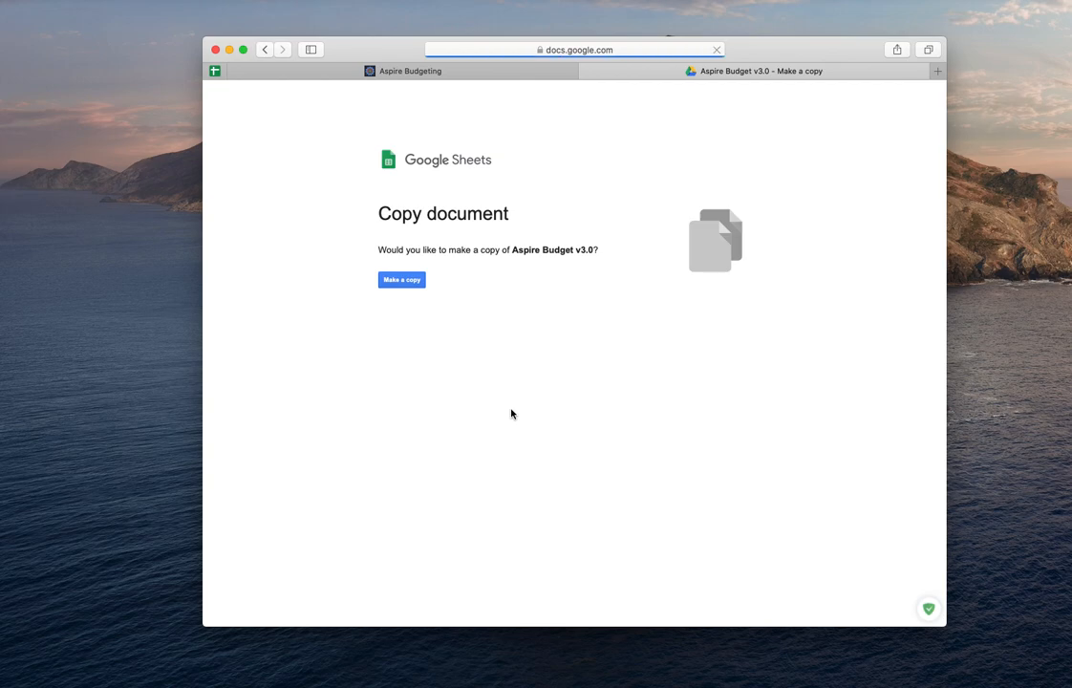
pyautogui.click(405, 288)
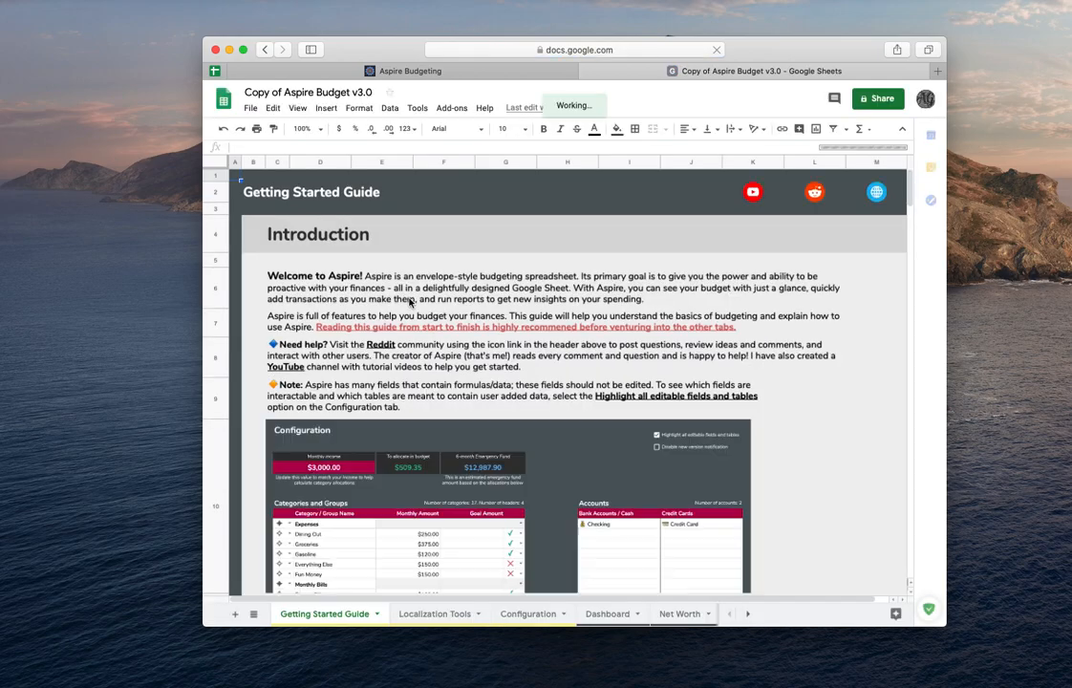
# - Browse the budget's sheets, including Transactions, Net Worth and Dashboard
pyautogui.hscroll(3, 595, 614)
pyautogui.click(646, 614)
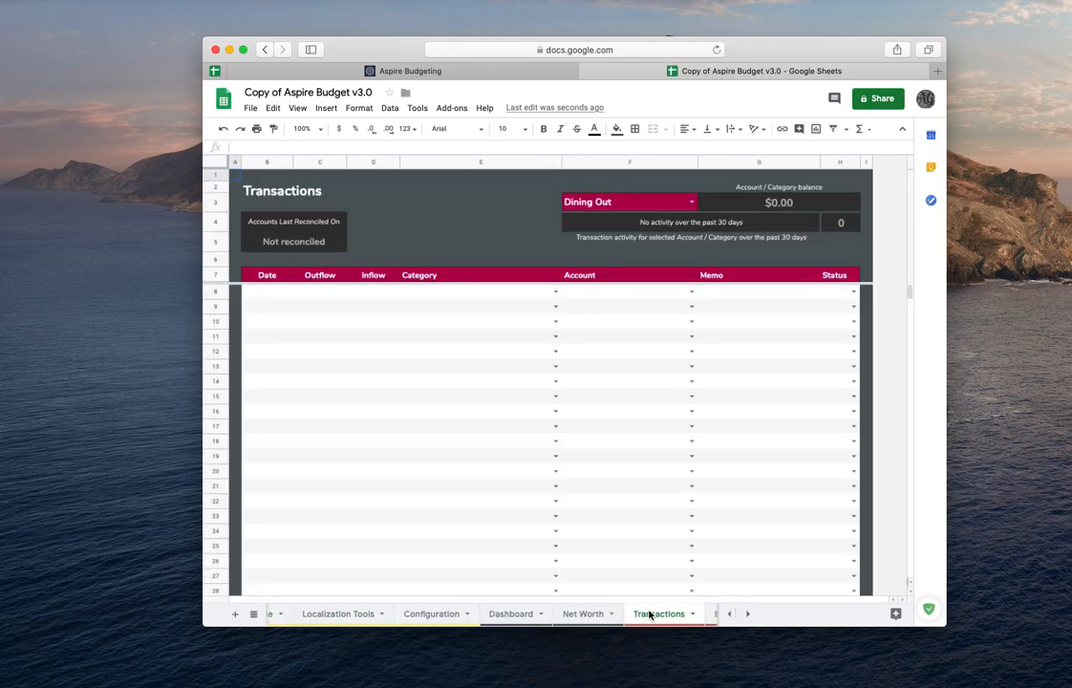
pyautogui.click(526, 615)
pyautogui.click(585, 614)
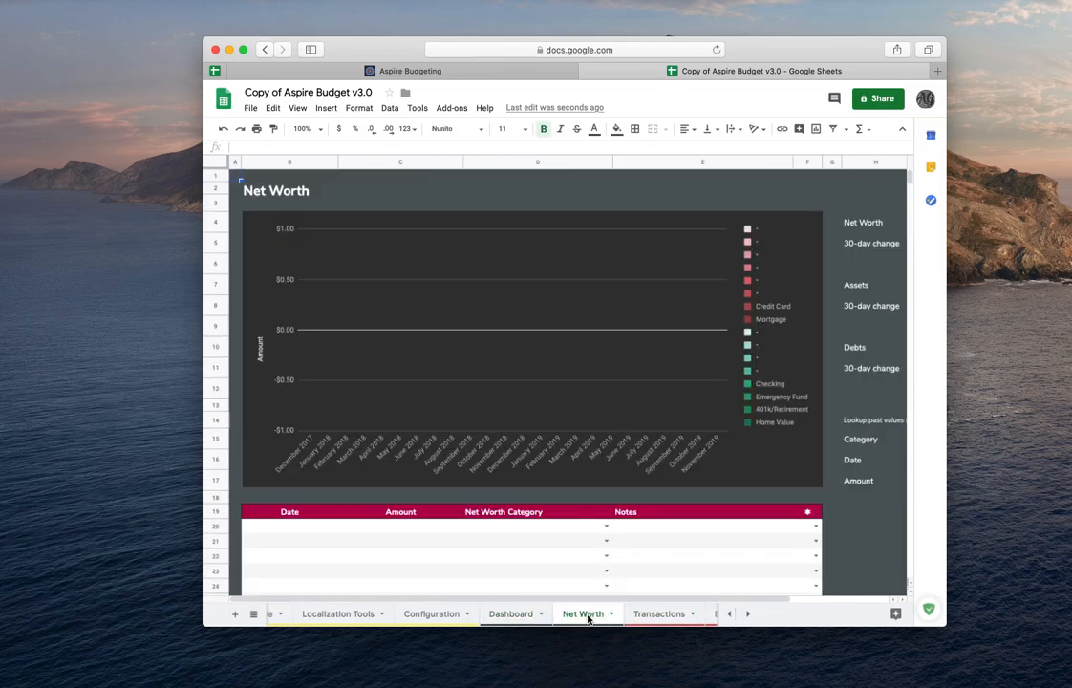
pyautogui.click(530, 617)
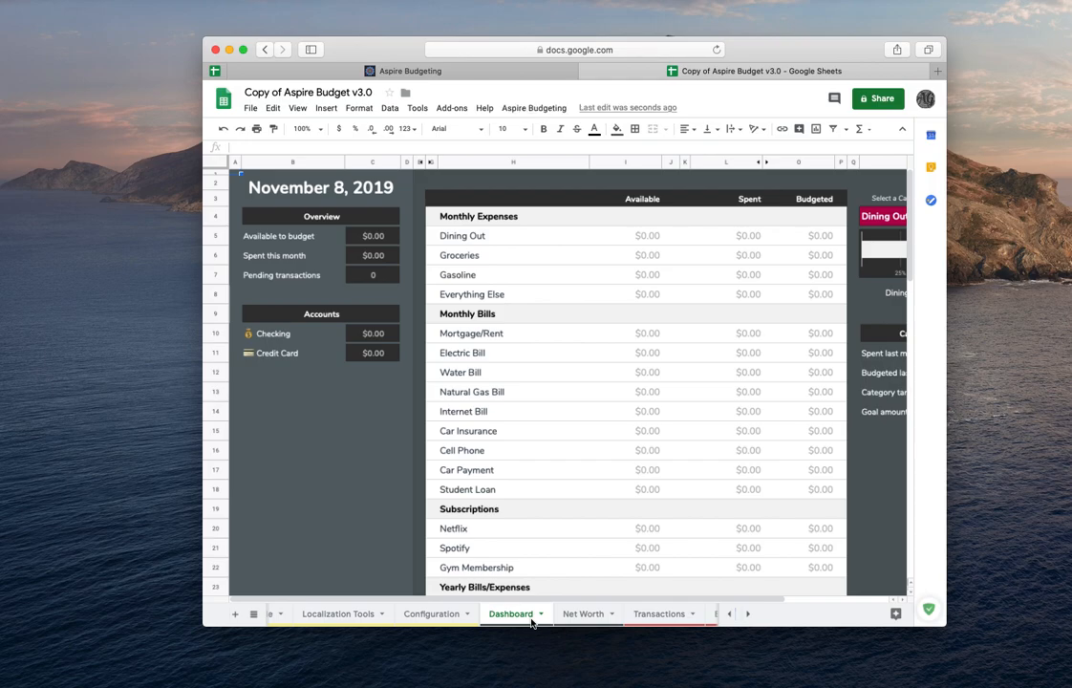
# - Open Google Forms in a new browser tab
pyautogui.click(938, 71)
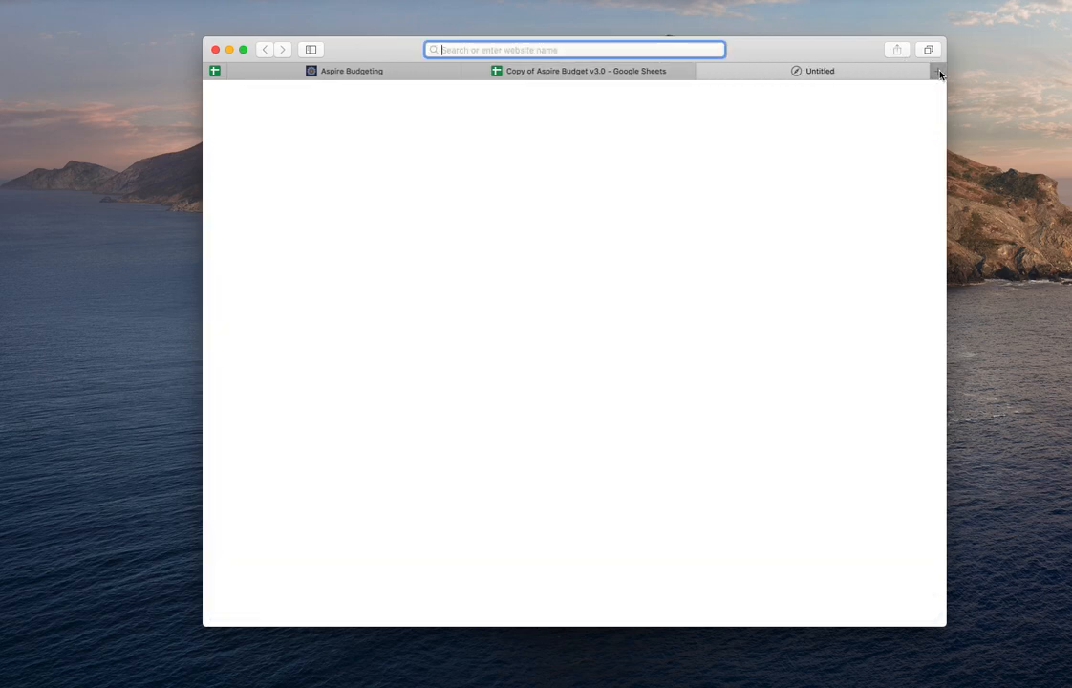
pyautogui.write('google fo')
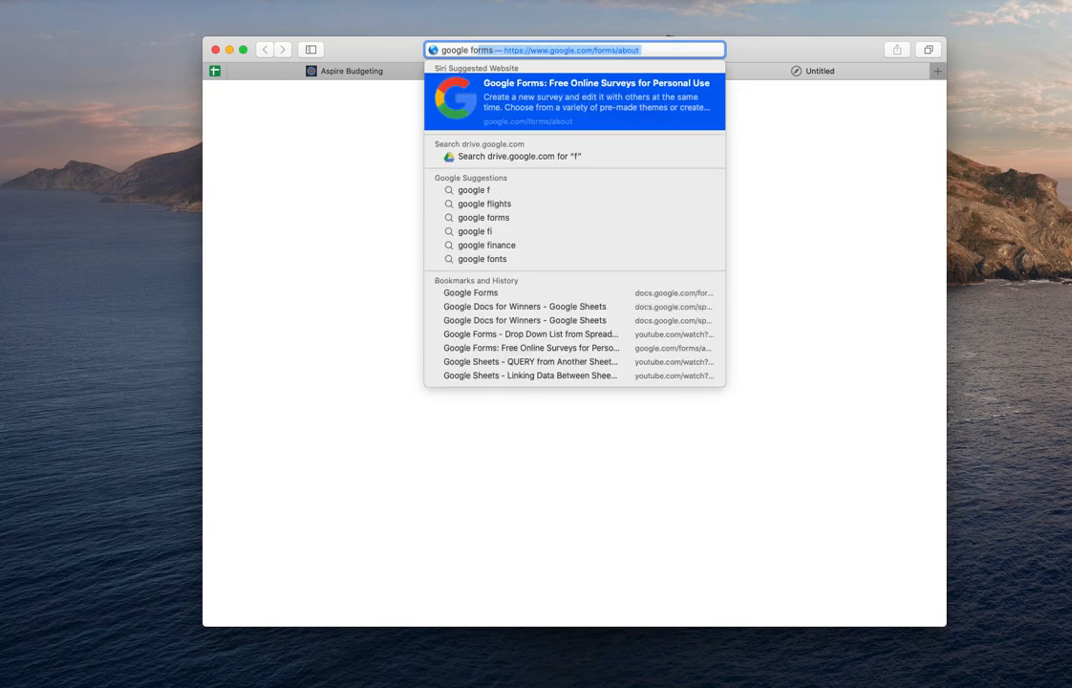
pyautogui.press('Return')
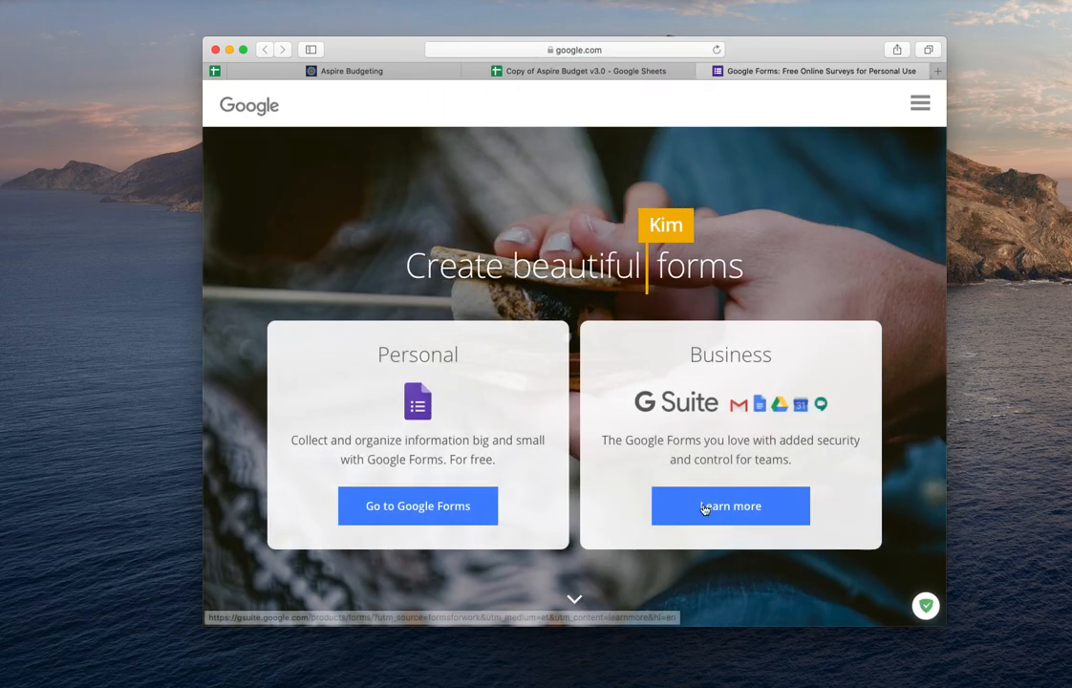
pyautogui.click(427, 509)
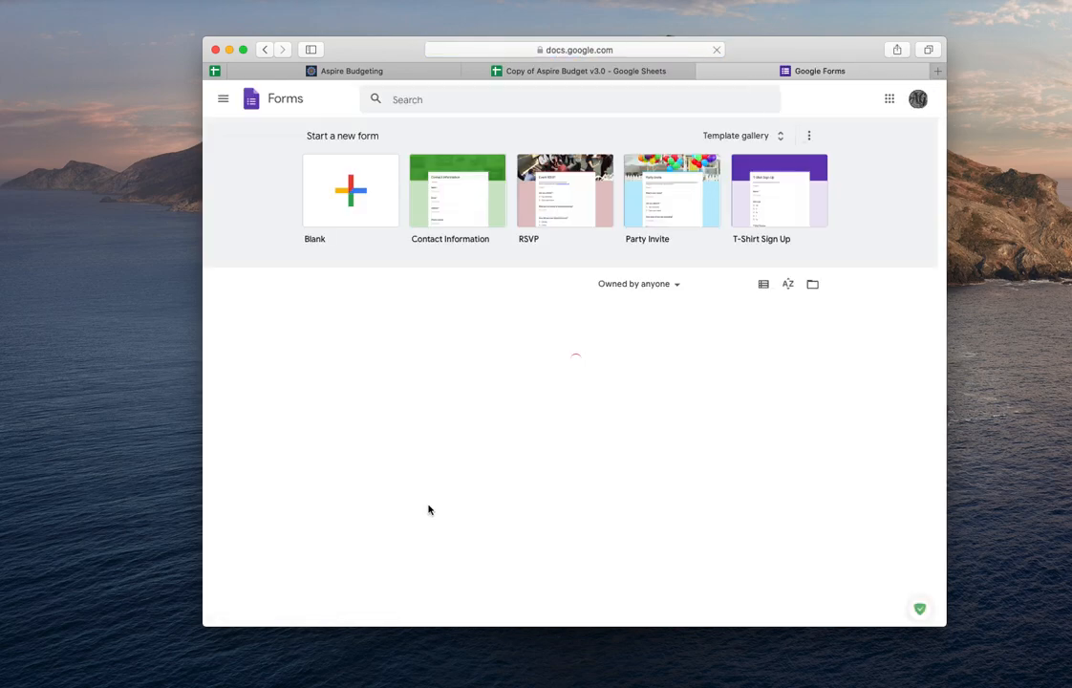
# - Create a blank form and give it the title and file name Budget Input
pyautogui.click(356, 194)
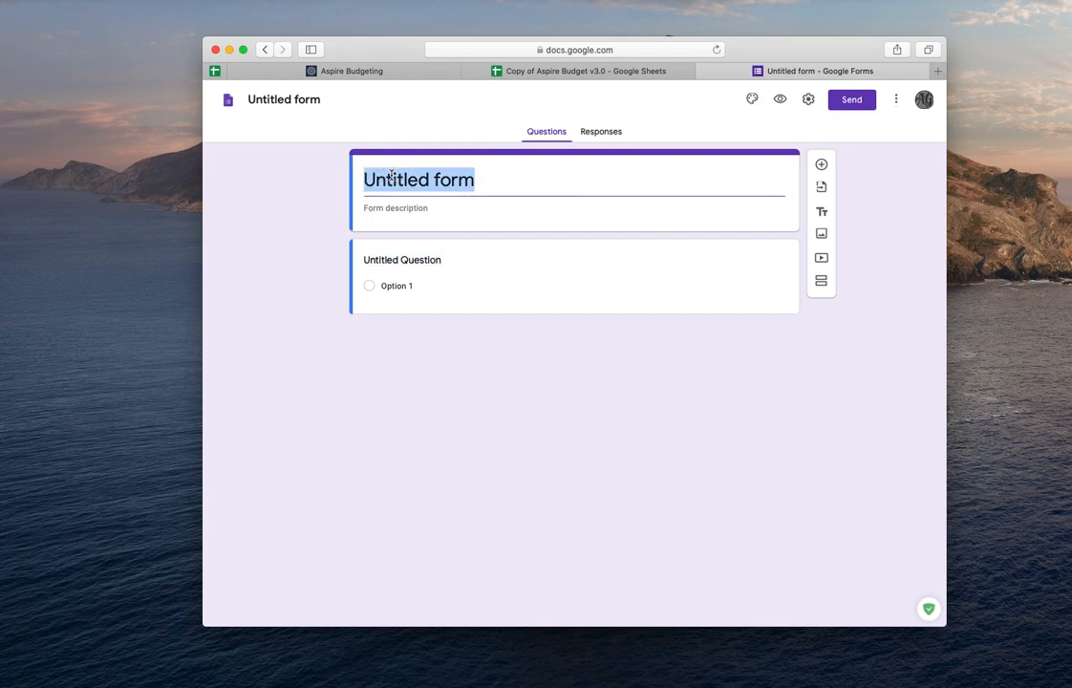
pyautogui.write('Budget ')
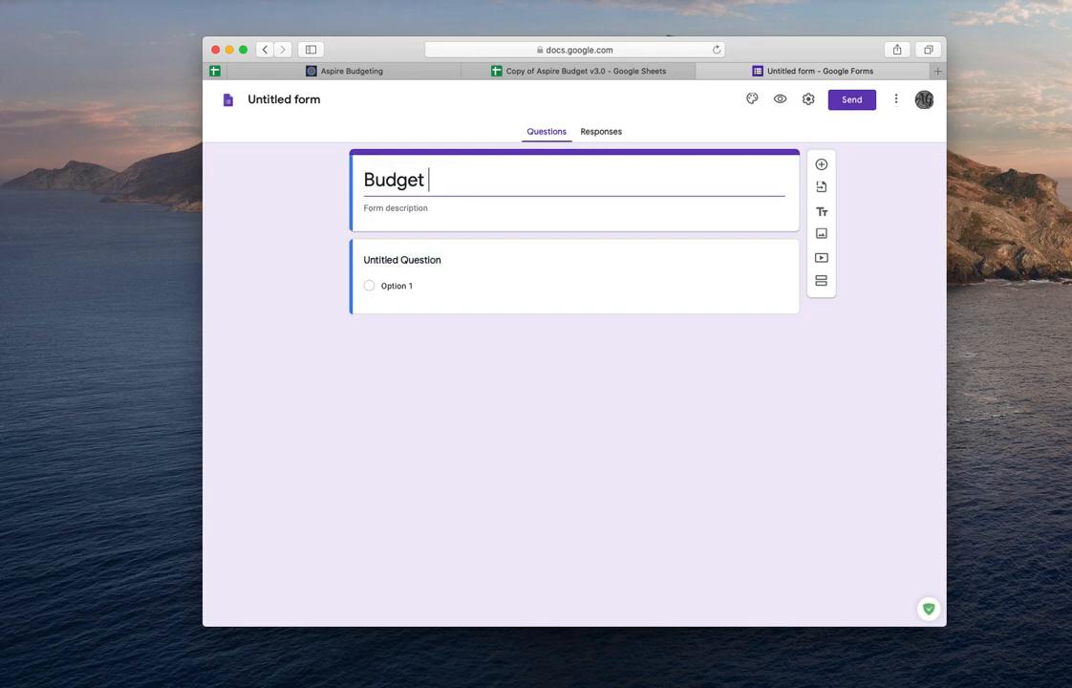
pyautogui.write('Input')
pyautogui.doubleClick(402, 188)
pyautogui.tripleClick(401, 190)
pyautogui.click(289, 98)
pyautogui.tripleClick(289, 98)
pyautogui.click(290, 98)
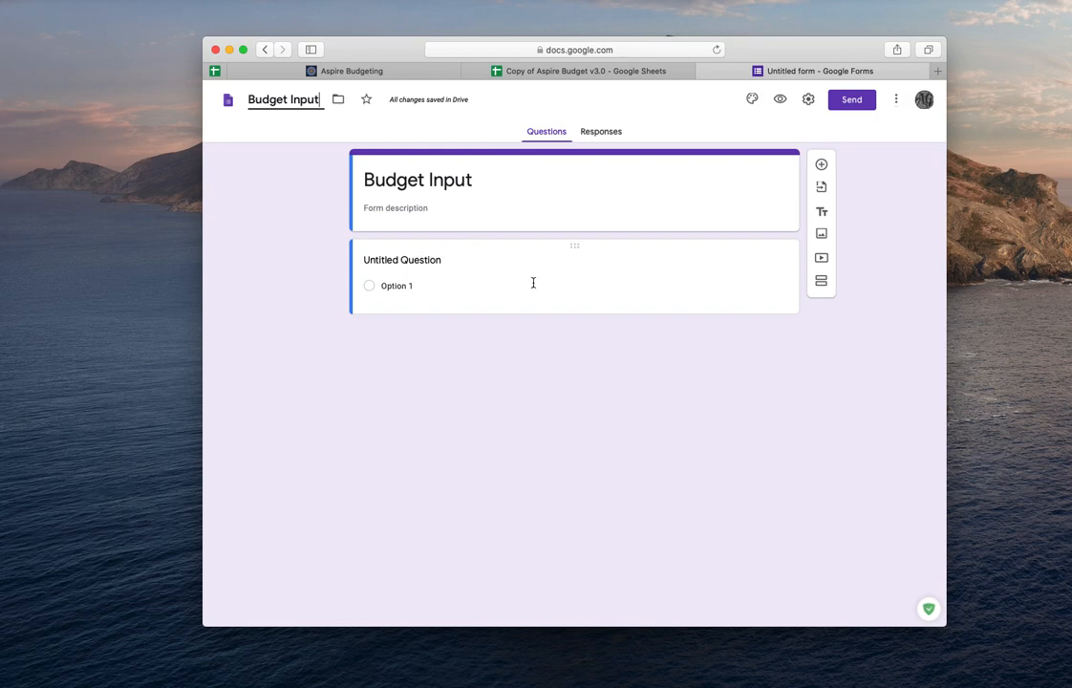
# - Review the column headers of the Transactions sheet in the budget spreadsheet
pyautogui.click(469, 70)
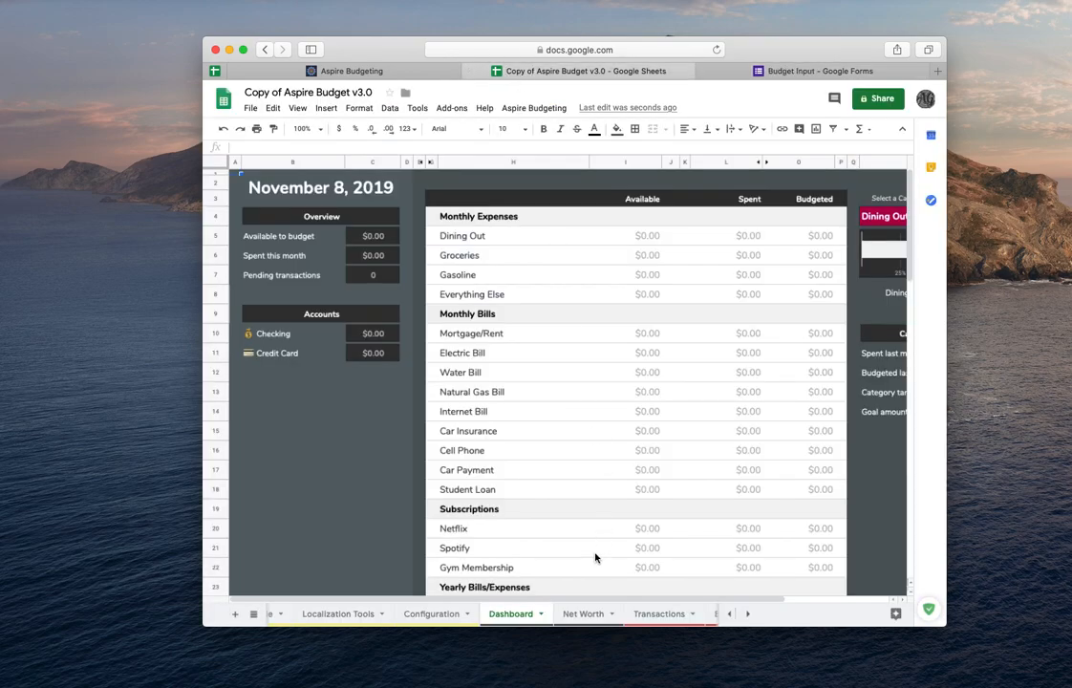
pyautogui.click(655, 614)
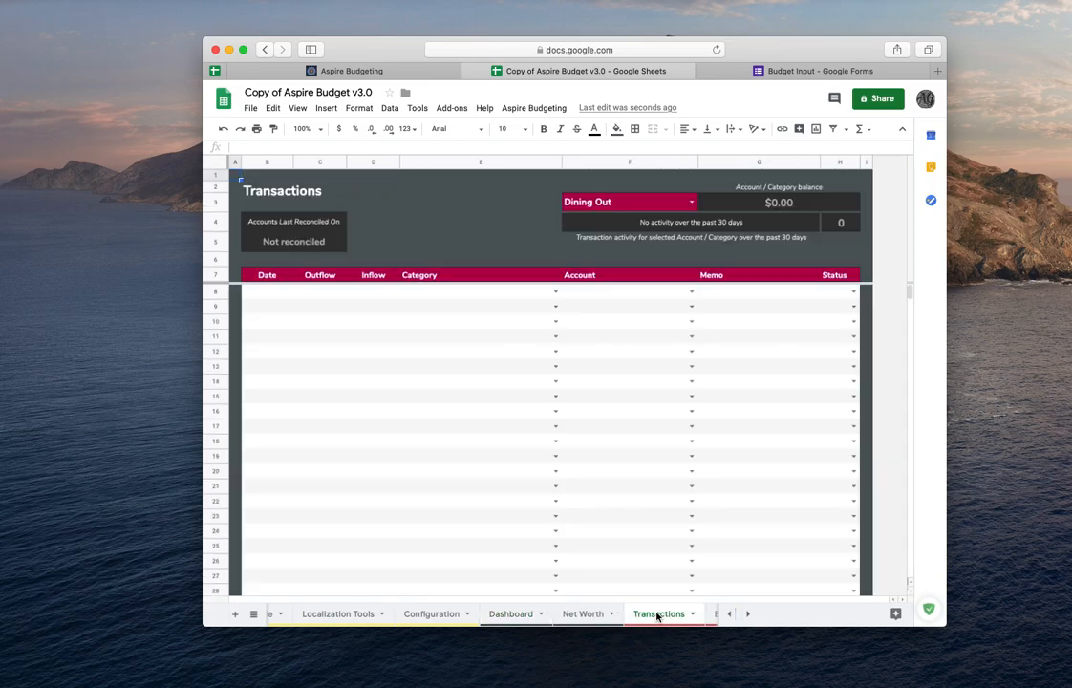
pyautogui.click(267, 290)
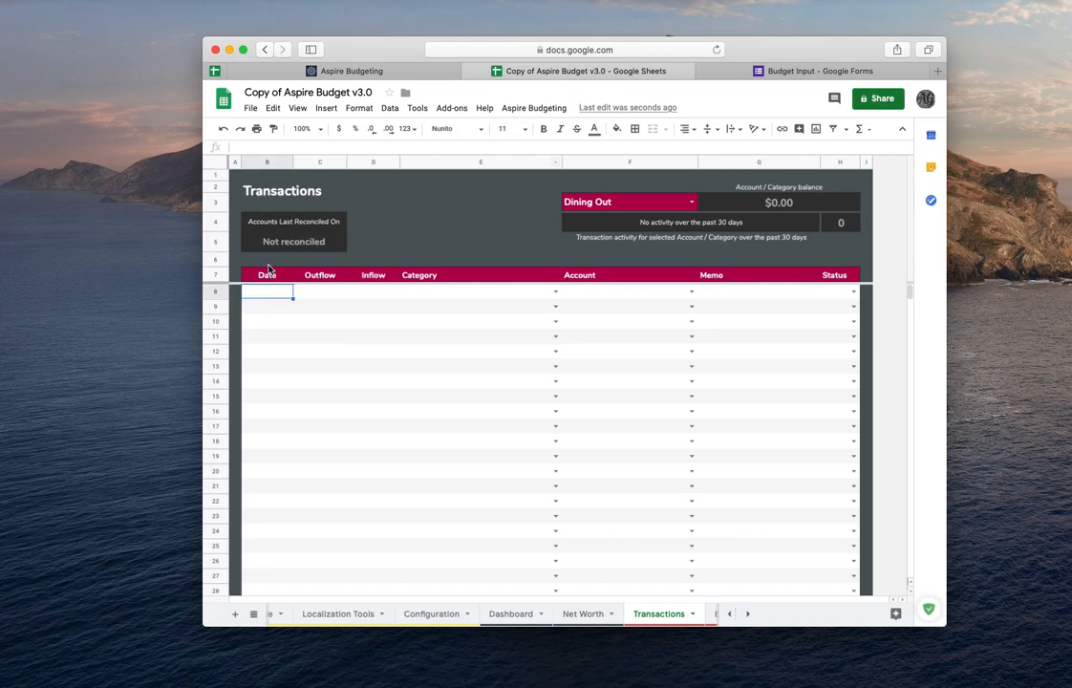
pyautogui.click(268, 276)
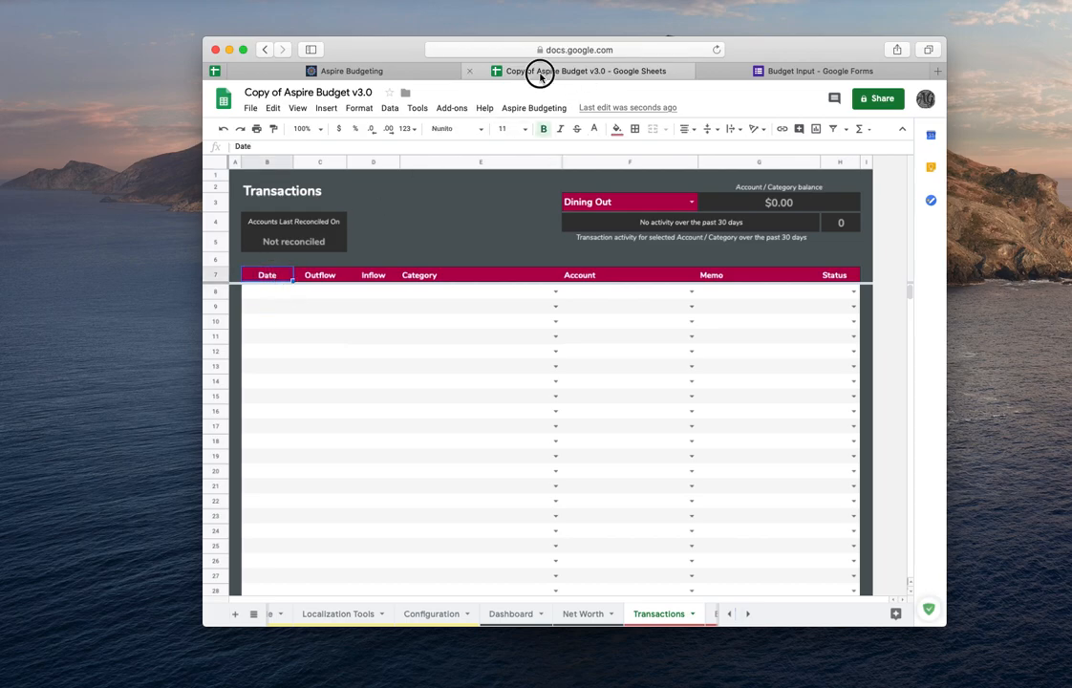
pyautogui.hotkey('ctrl', 'Tab')
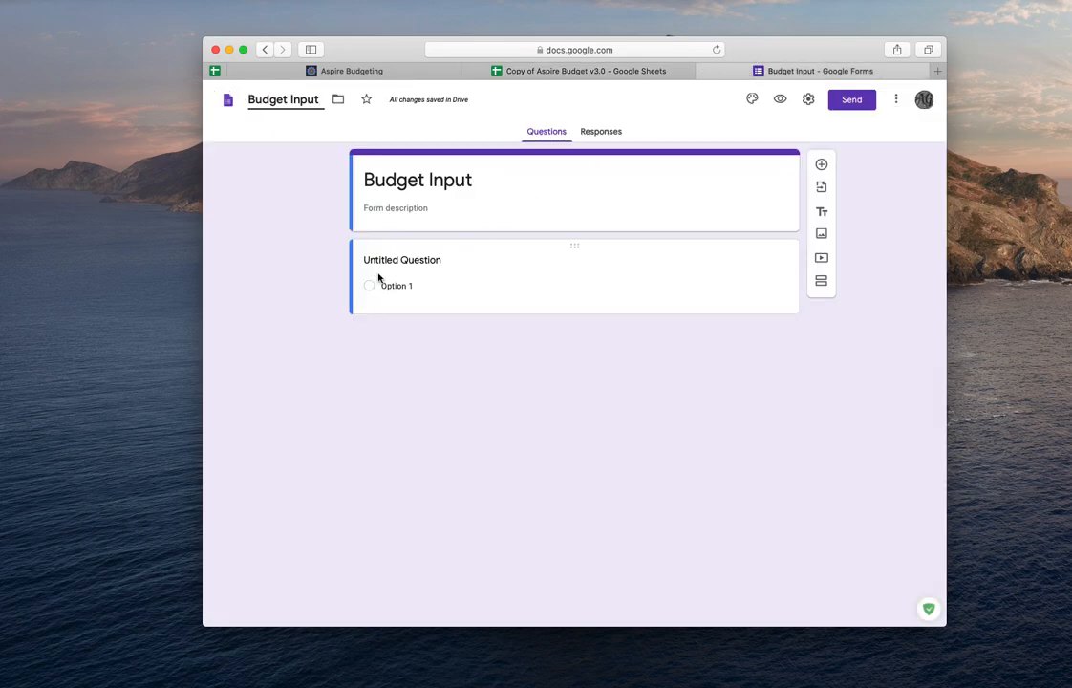
# - Name the first question Date and set its question type to Date
pyautogui.click(411, 267)
pyautogui.write('Date')
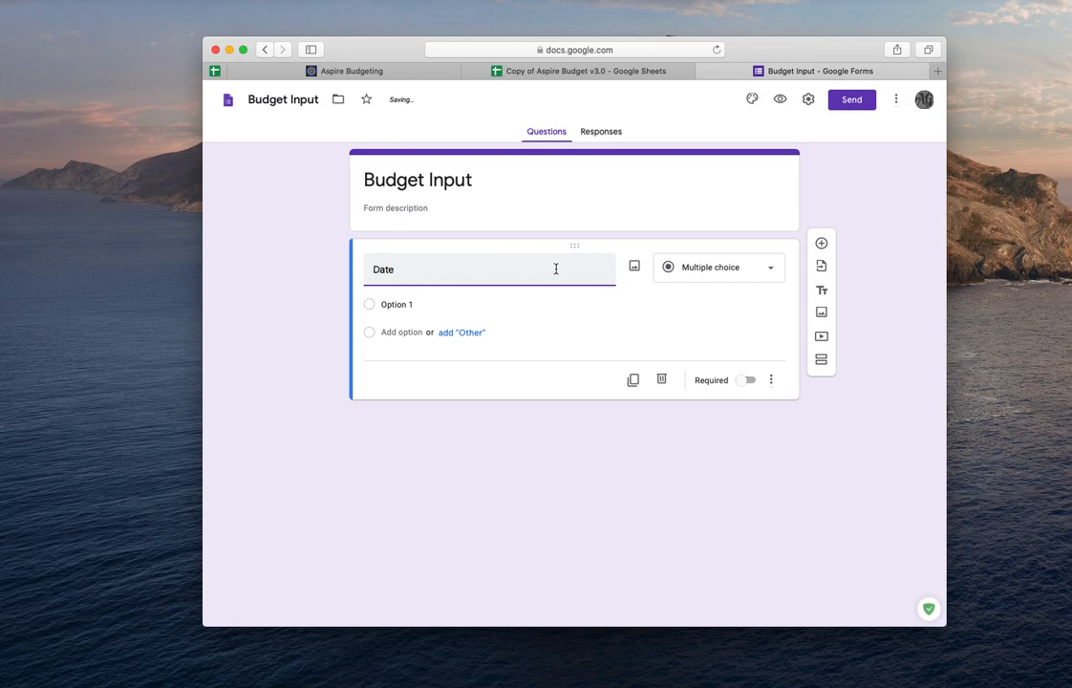
pyautogui.click(765, 272)
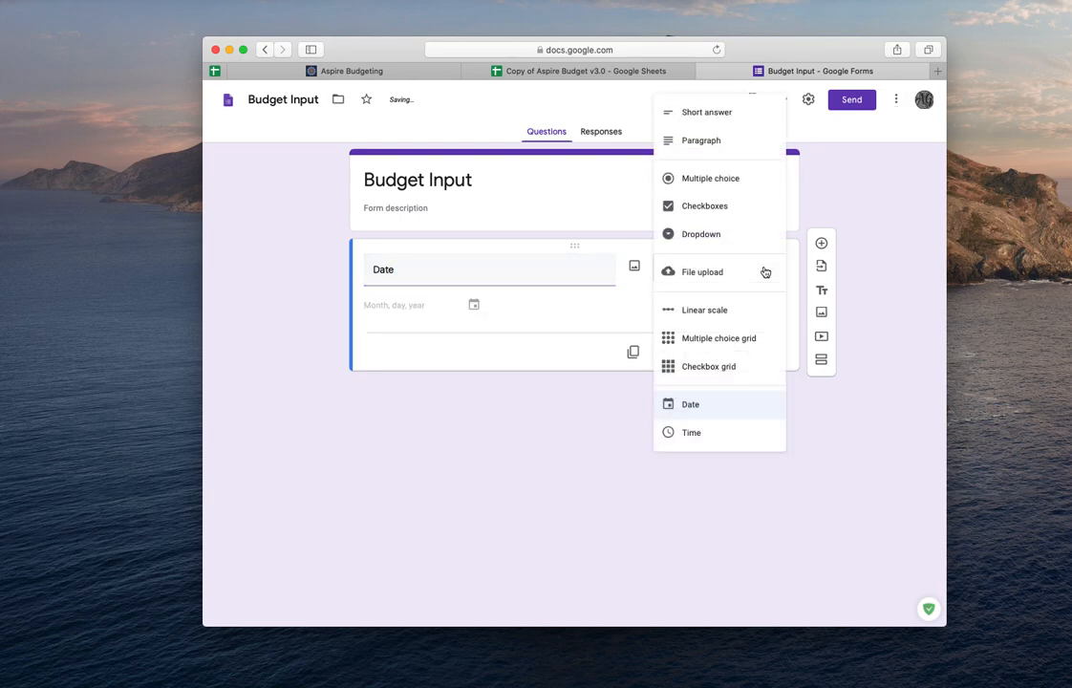
pyautogui.click(710, 413)
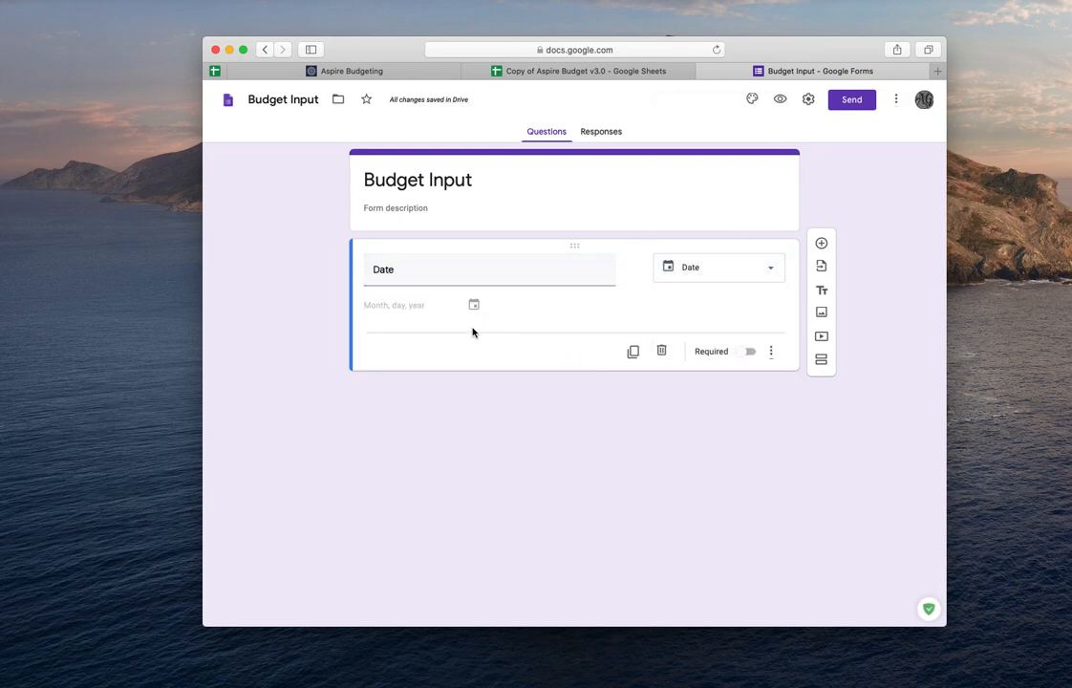
# - Add a second question Outflow, copied from the Transactions header, as a Short answer question
pyautogui.click(821, 243)
pyautogui.click(586, 71)
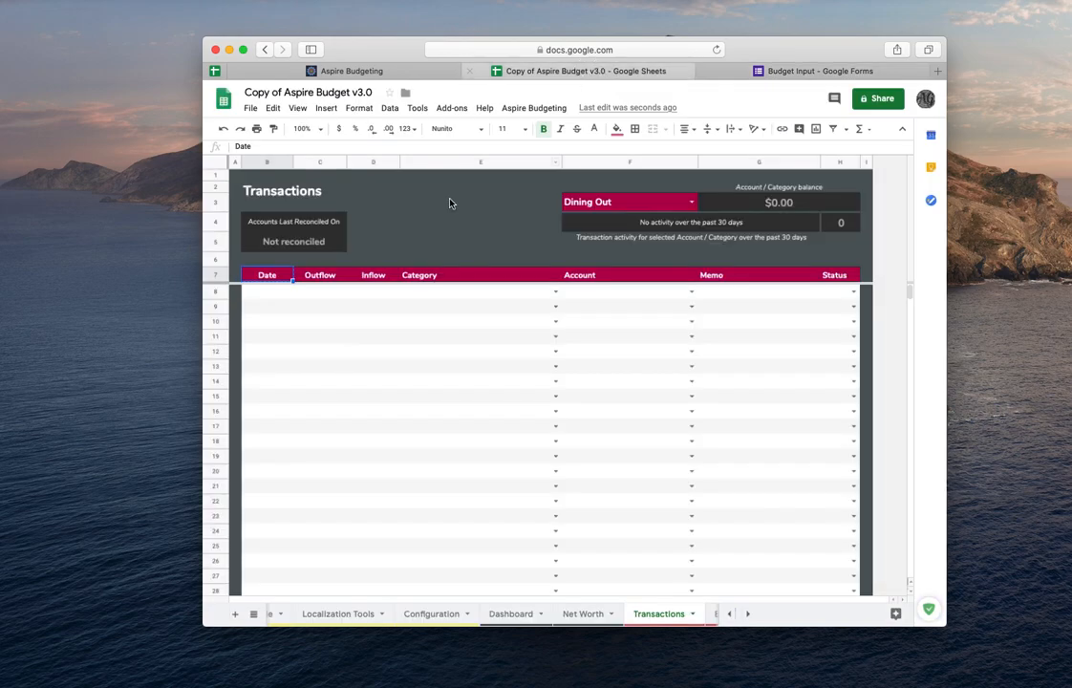
pyautogui.click(320, 278)
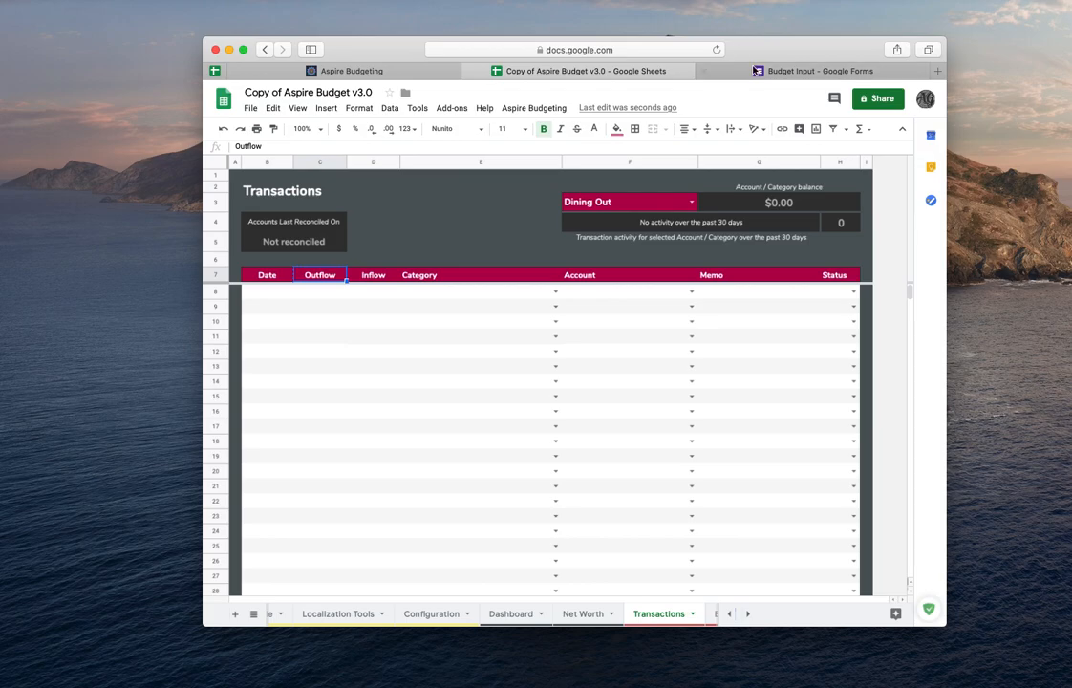
pyautogui.click(755, 70)
pyautogui.write('Outflow')
pyautogui.click(730, 352)
pyautogui.click(707, 275)
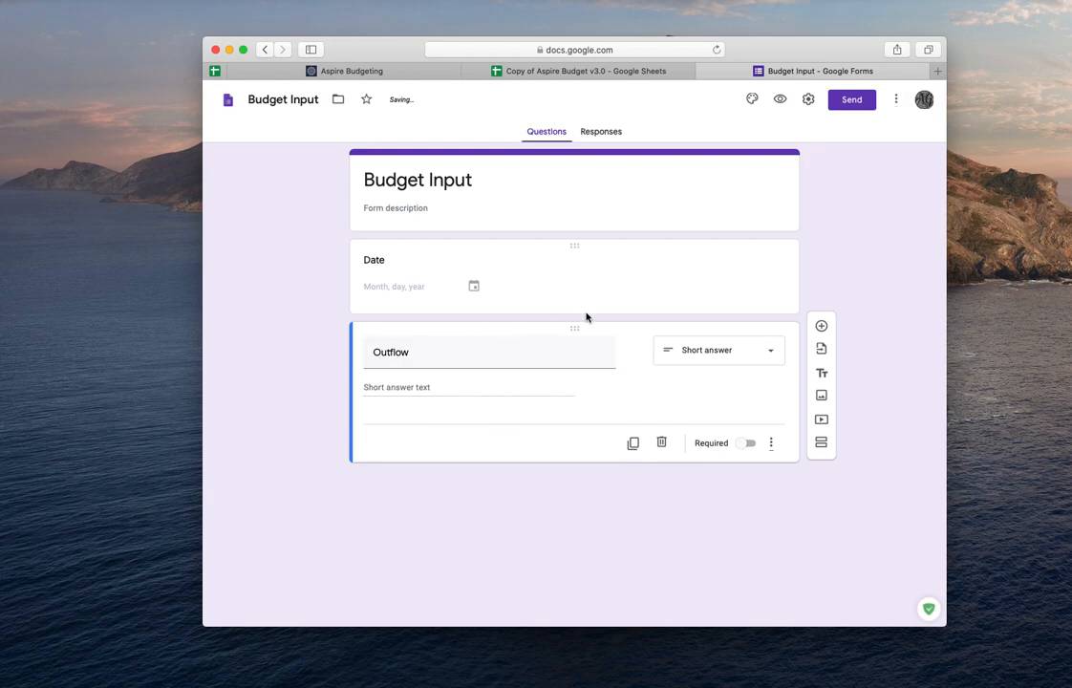
# - Add a third question Inflow, copied from the Transactions header, as a Short answer question
pyautogui.click(821, 326)
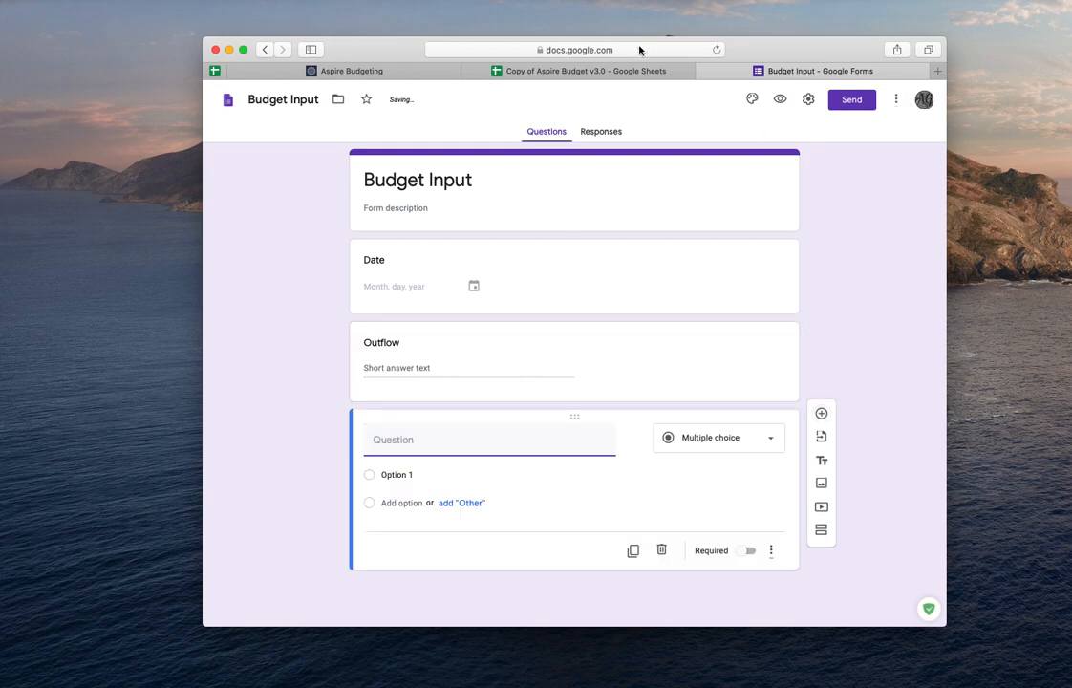
pyautogui.click(629, 74)
pyautogui.press('super+c')
pyautogui.click(385, 277)
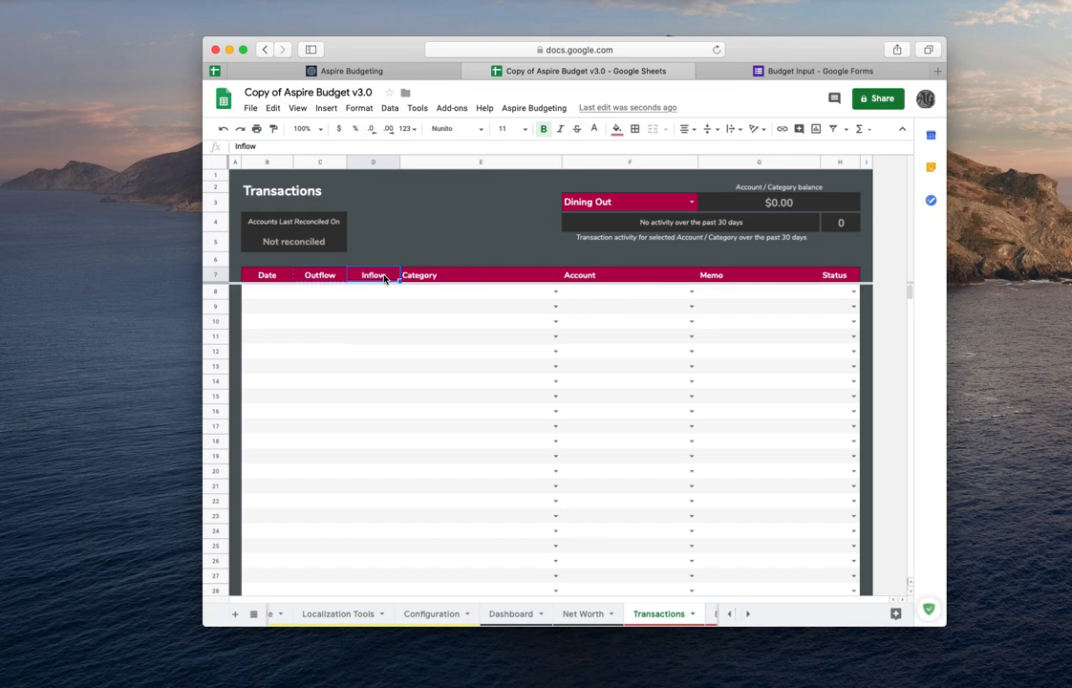
pyautogui.click(772, 72)
pyautogui.press('super+v')
pyautogui.click(685, 447)
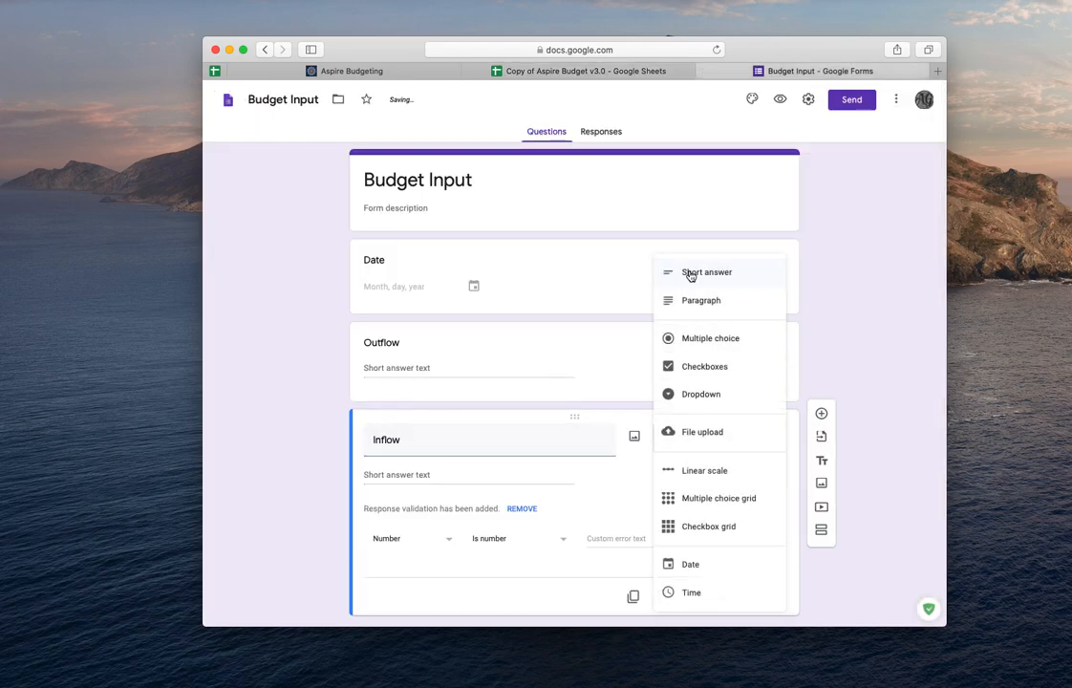
pyautogui.click(690, 273)
# - Add a fourth question Category, copied from the Transactions header, as a Dropdown question
pyautogui.scroll(-1, 715, 363)
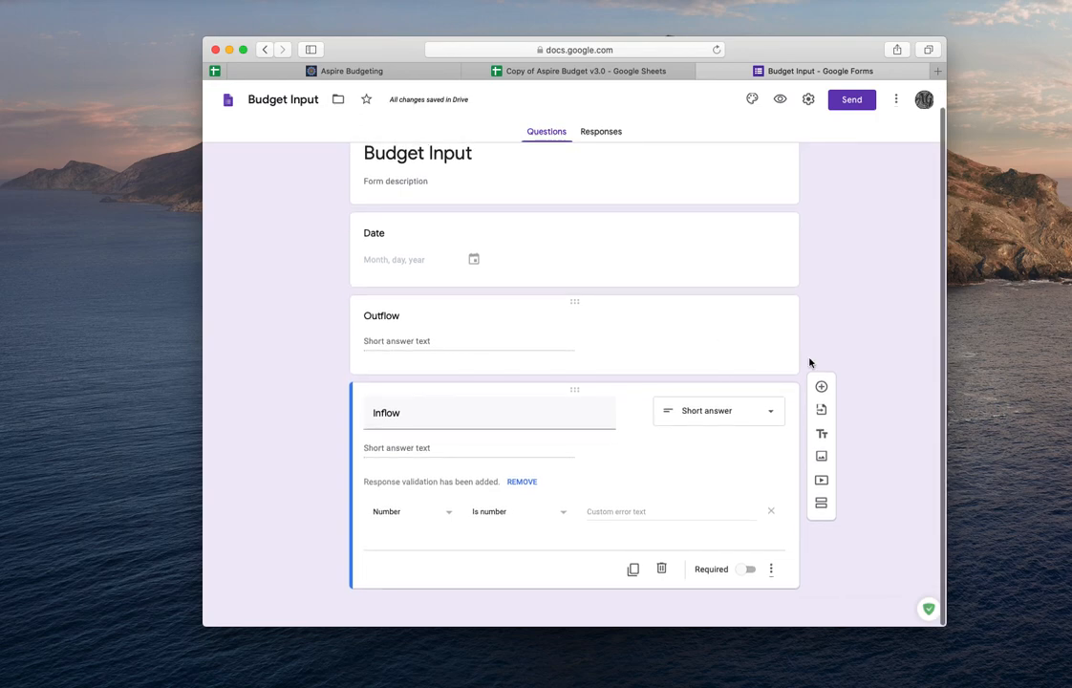
pyautogui.click(822, 387)
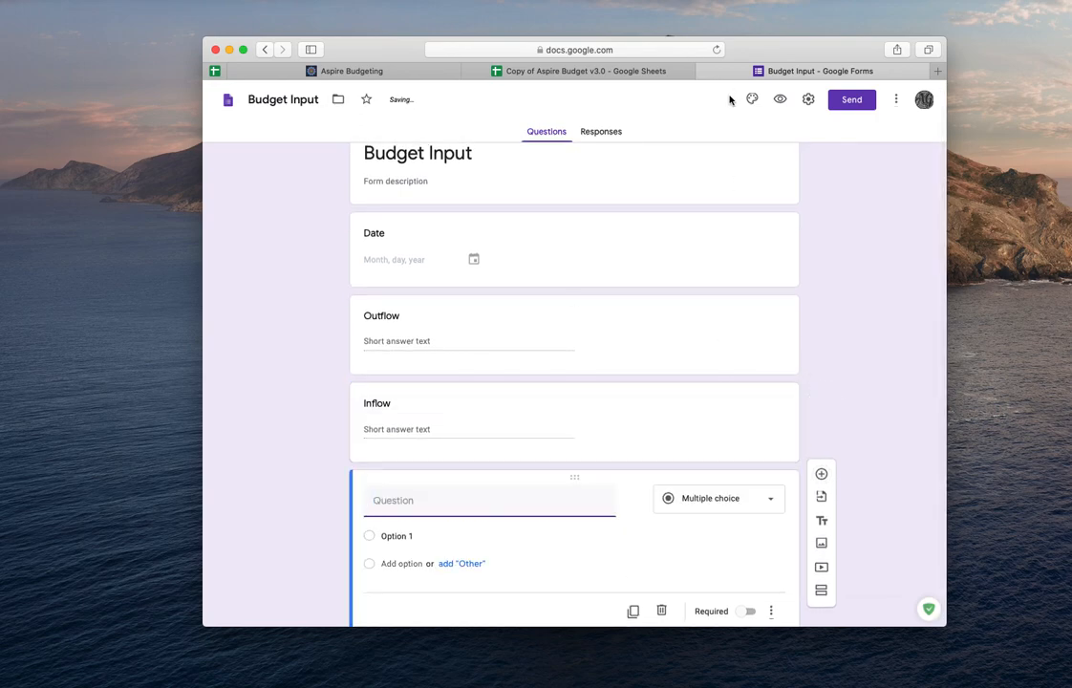
pyautogui.click(608, 73)
pyautogui.click(458, 275)
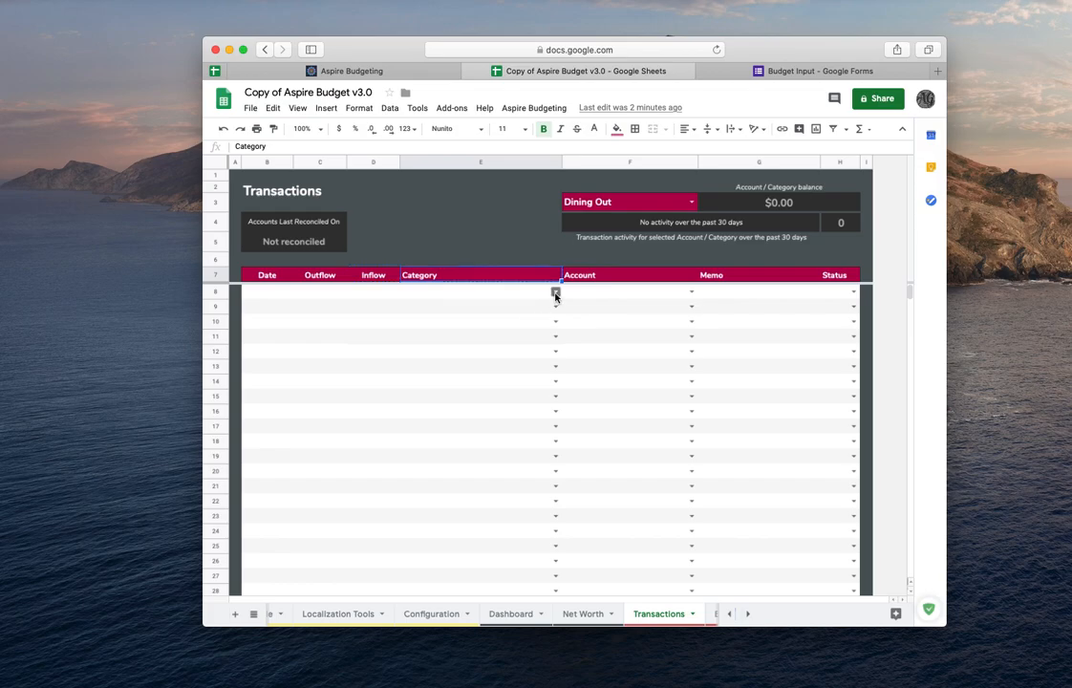
pyautogui.click(769, 72)
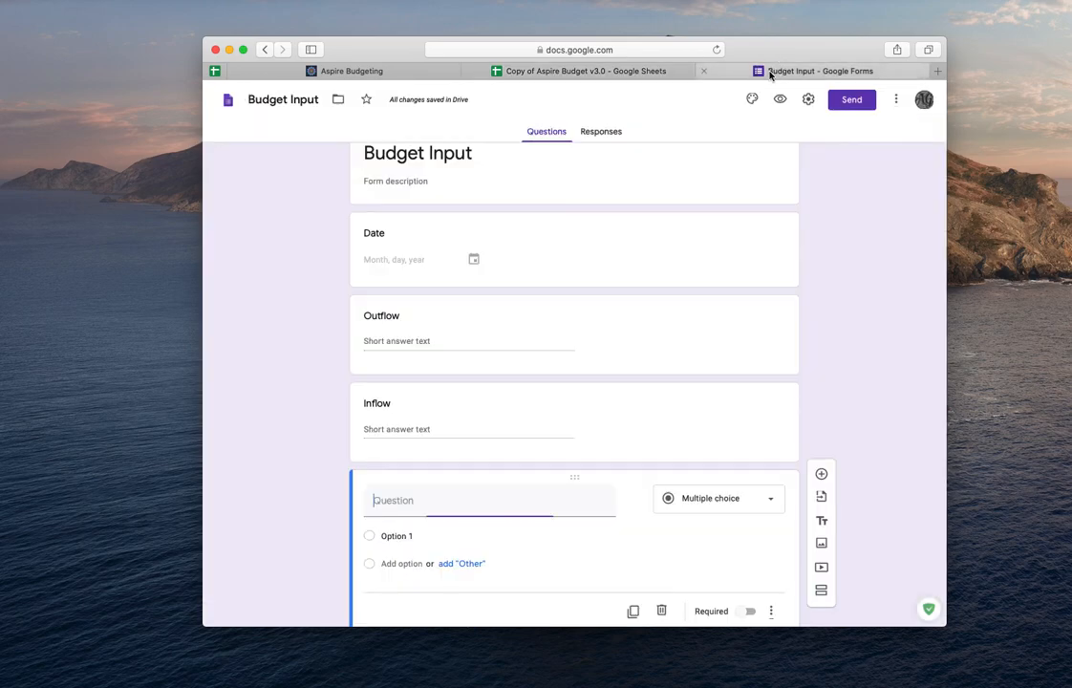
pyautogui.press('super+v')
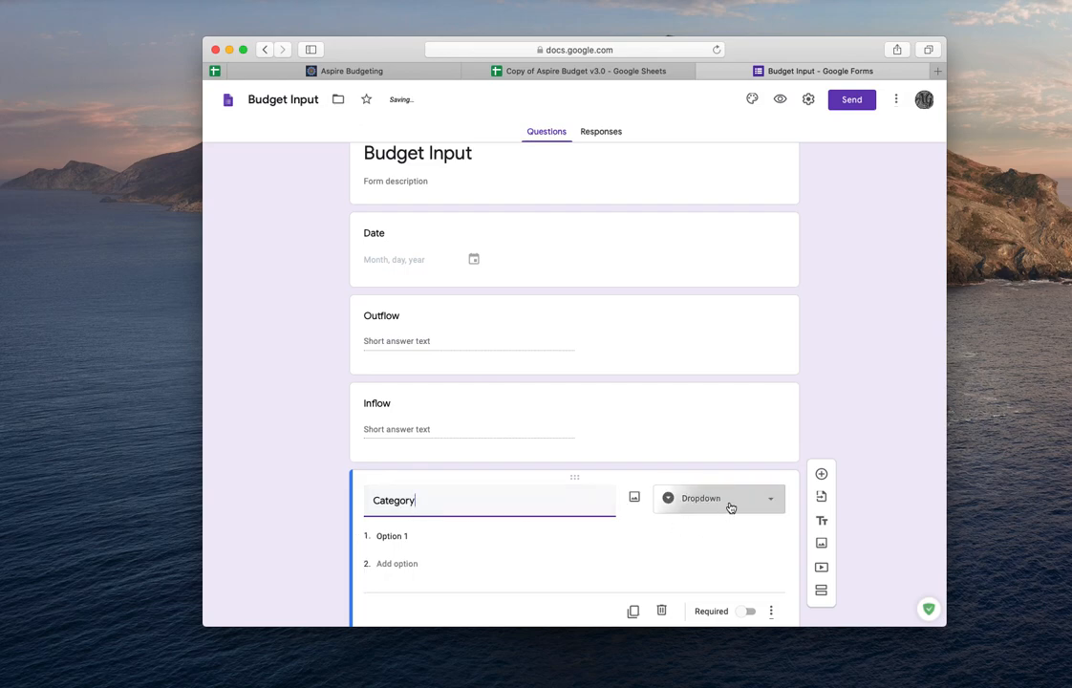
pyautogui.click(733, 505)
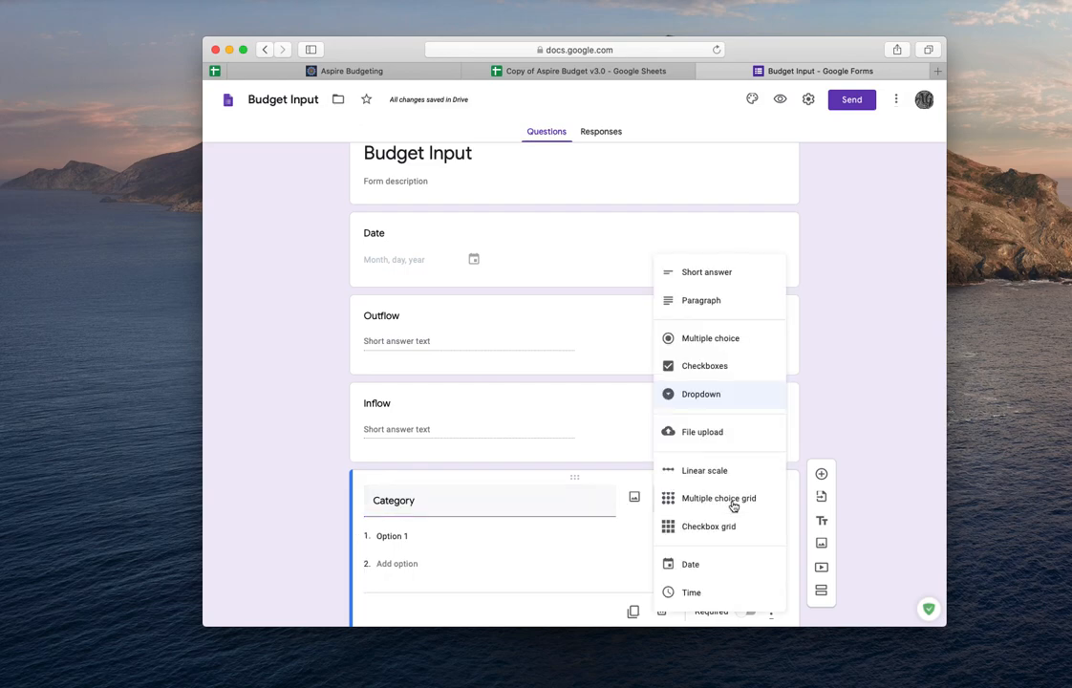
pyautogui.click(706, 396)
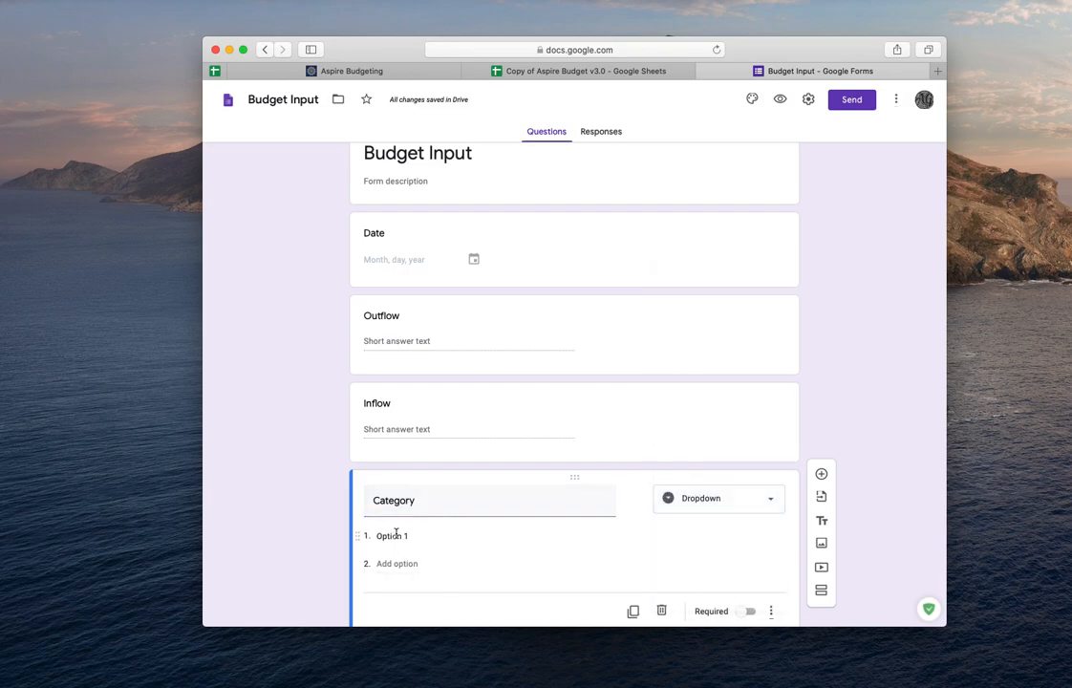
# - Replace the Category question's first option with Account Transfer, copied from the Transactions category dropdown
pyautogui.click(396, 535)
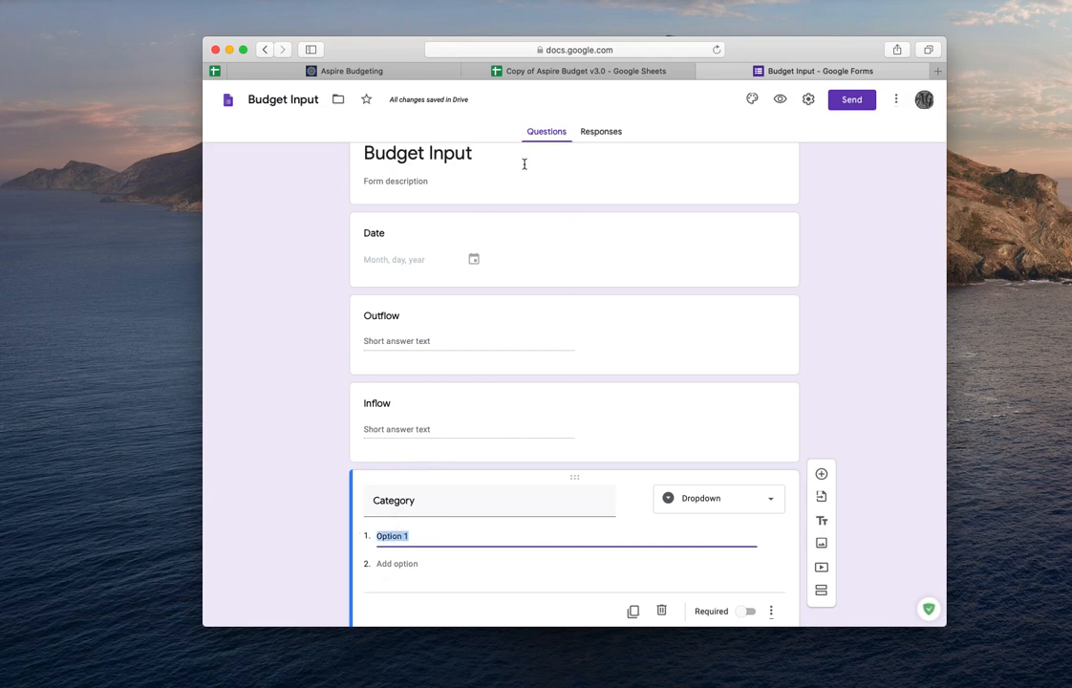
pyautogui.click(528, 73)
pyautogui.click(555, 291)
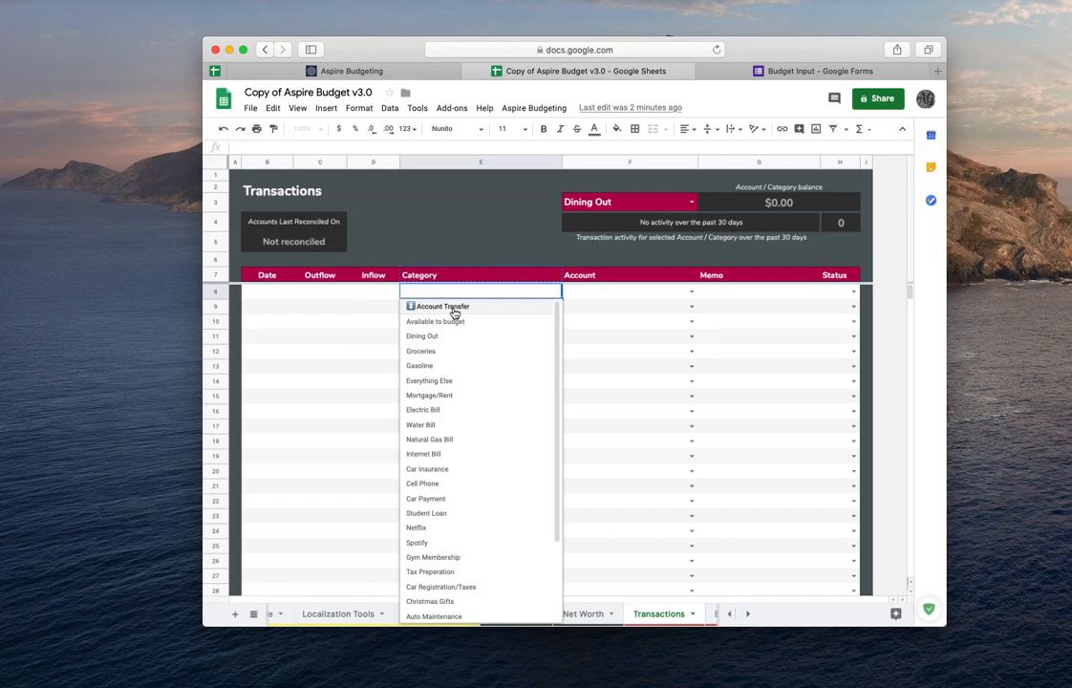
pyautogui.click(462, 307)
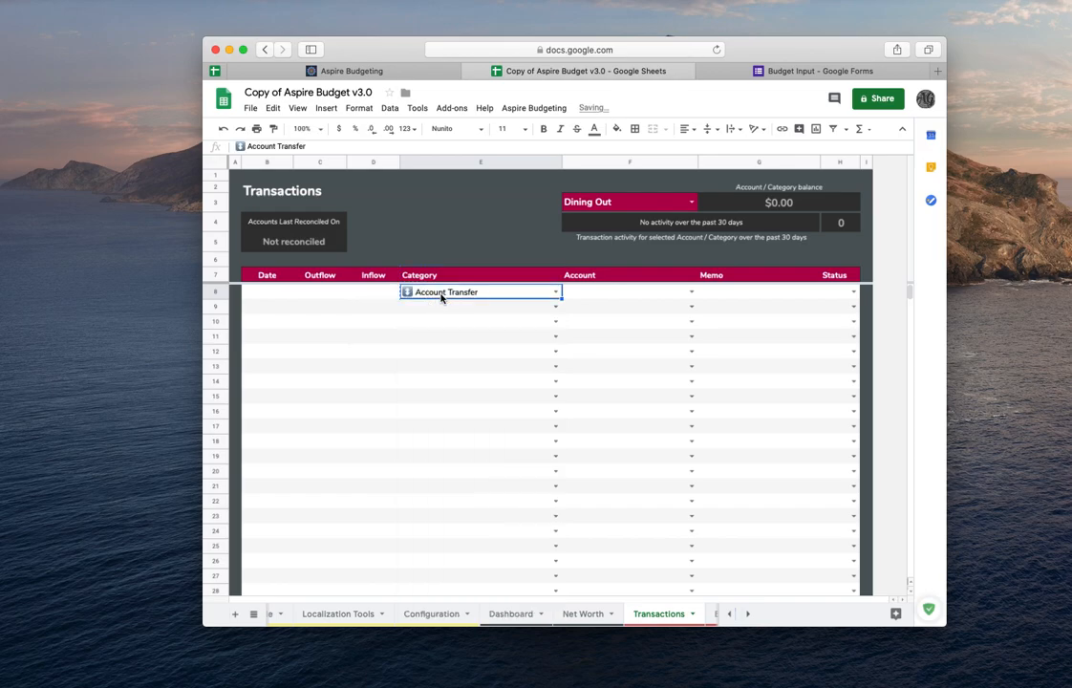
pyautogui.press('super+c')
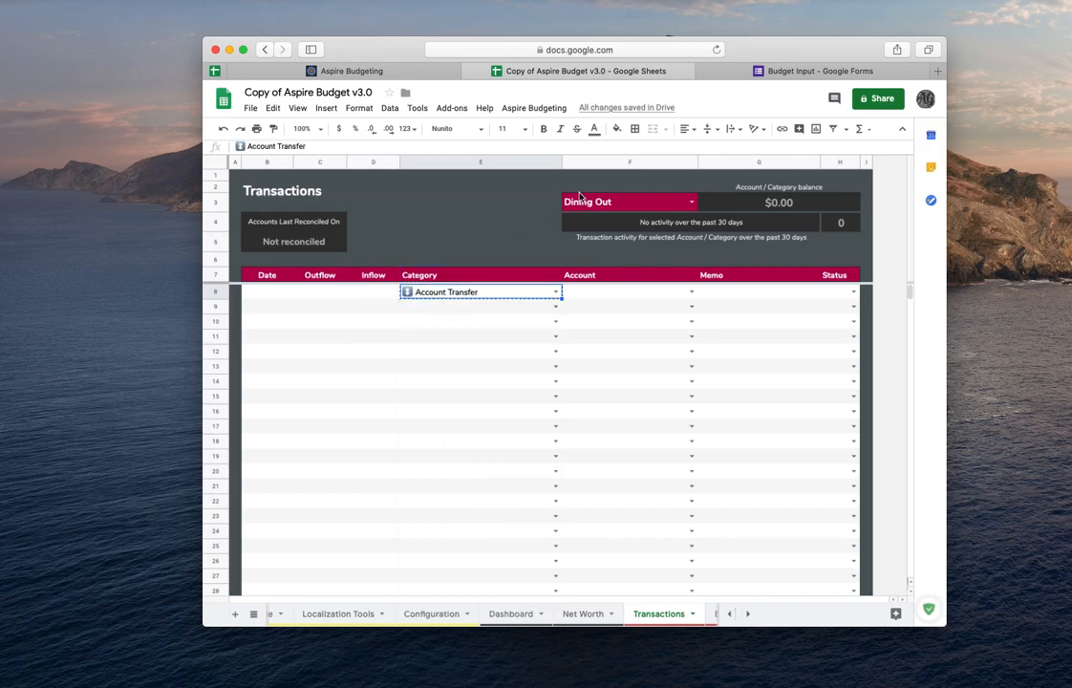
pyautogui.click(779, 73)
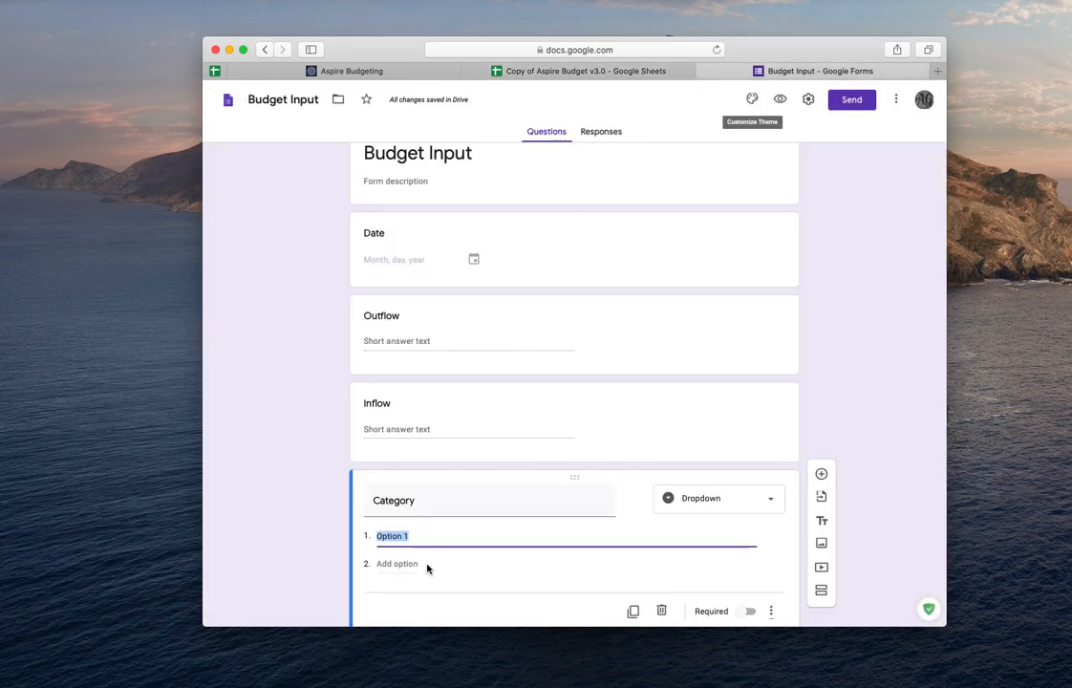
pyautogui.press('super+v')
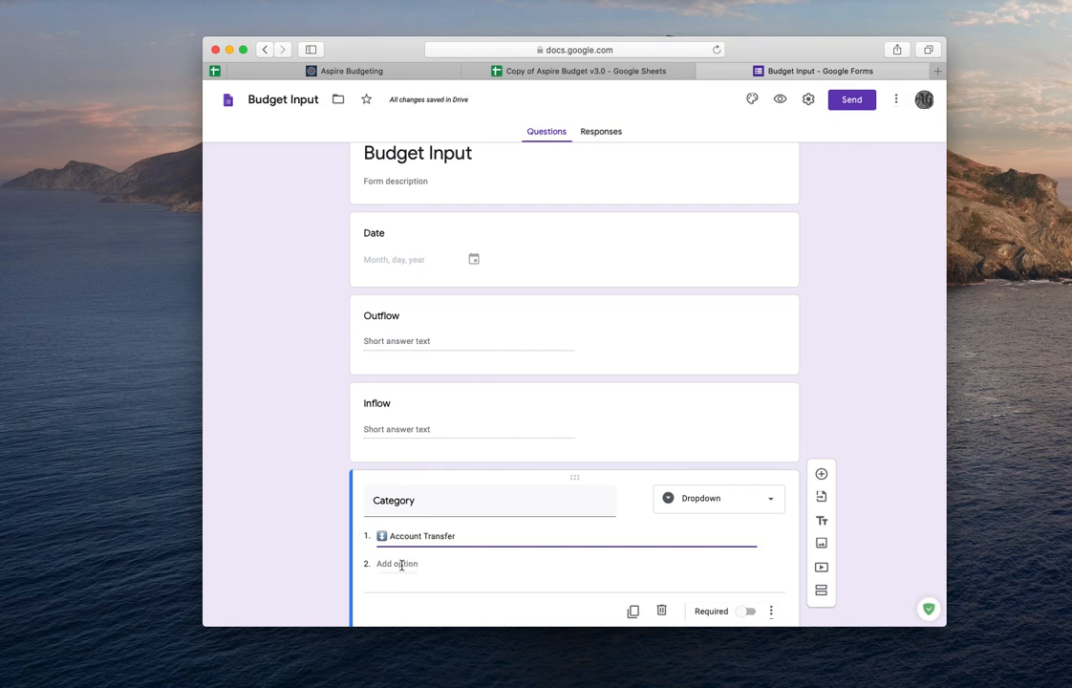
# - Add a second Category option, Available to budget, copied from the Transactions category dropdown
pyautogui.click(406, 563)
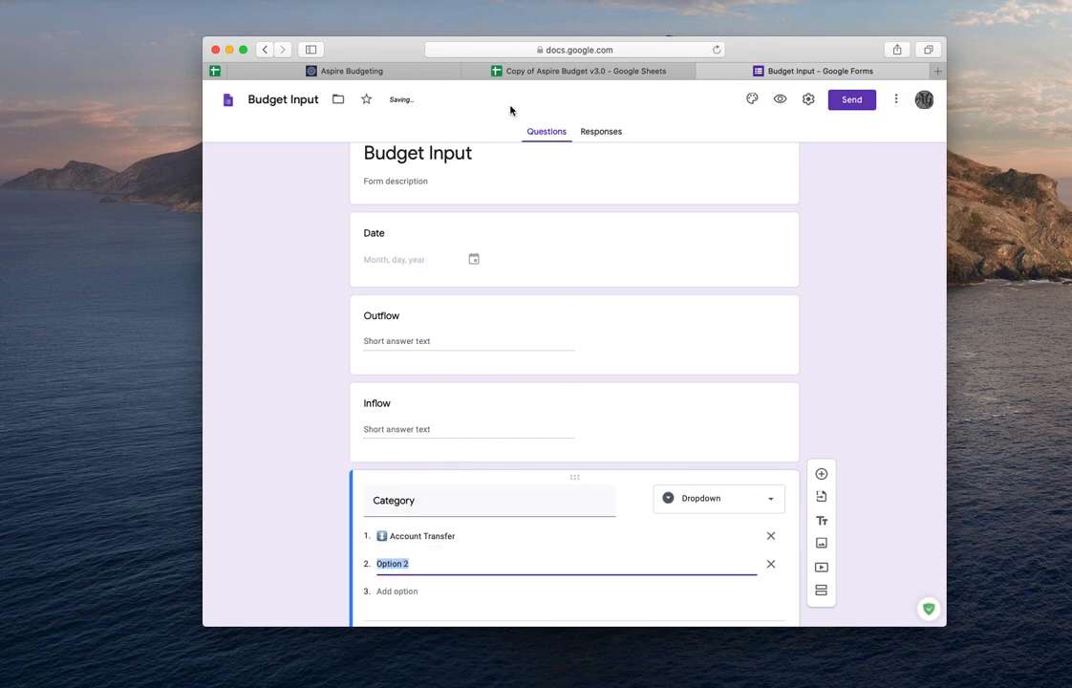
pyautogui.click(565, 71)
pyautogui.click(555, 296)
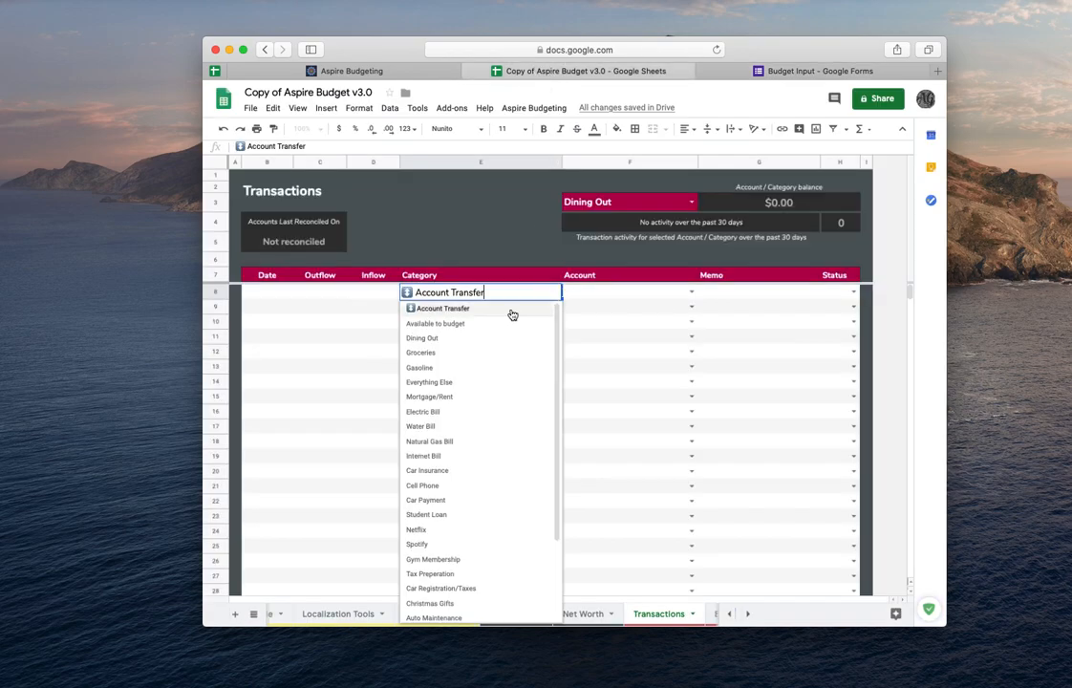
pyautogui.click(475, 321)
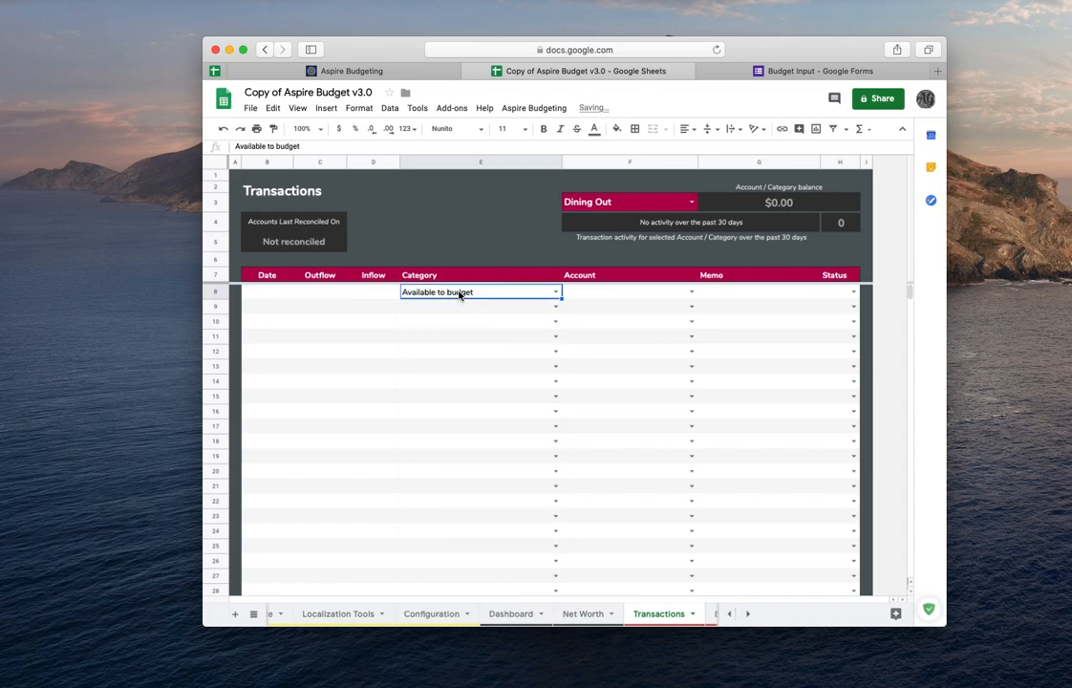
pyautogui.click(765, 71)
pyautogui.press('super+v')
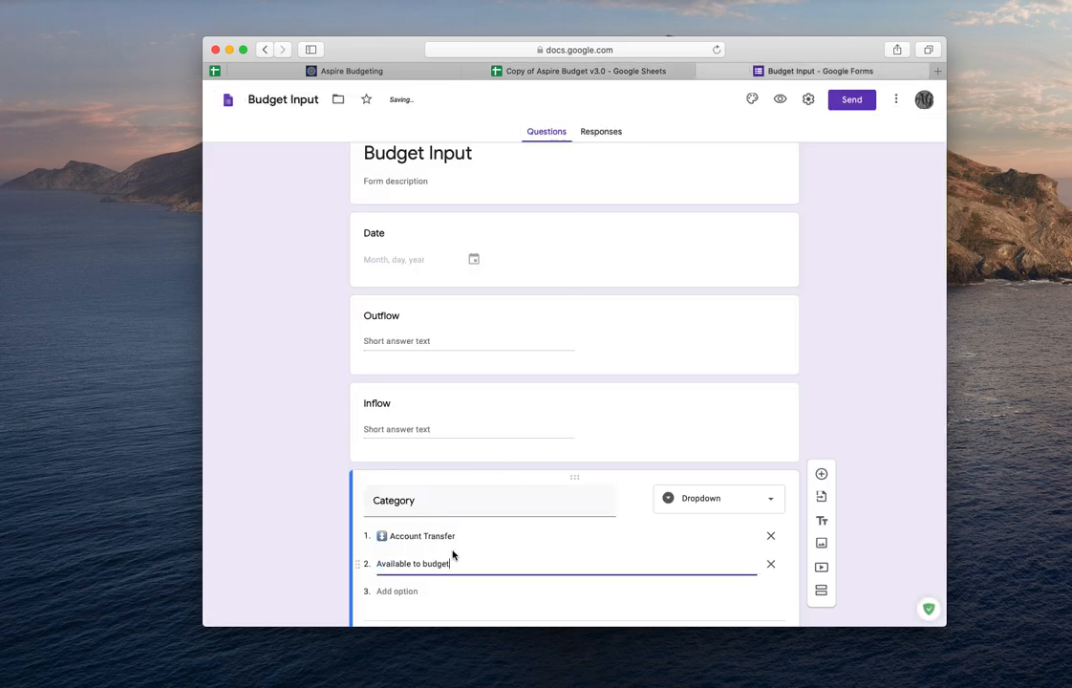
# - Add a third Category option, Dining Out, after checking it in the Transactions category dropdown
pyautogui.click(419, 593)
pyautogui.click(400, 592)
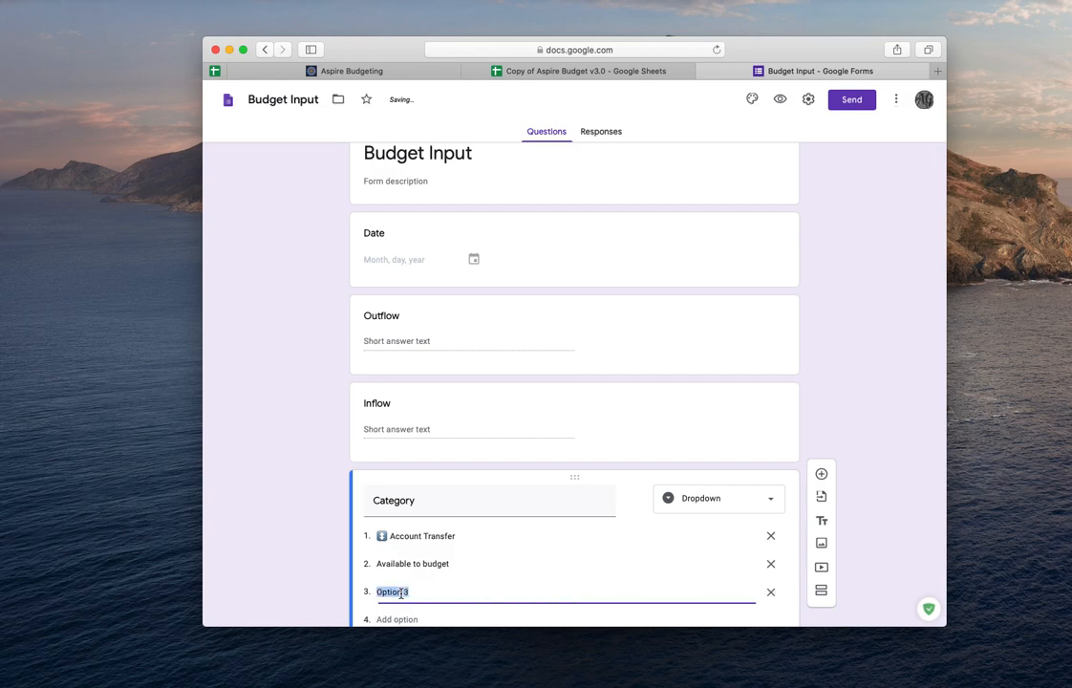
pyautogui.click(532, 71)
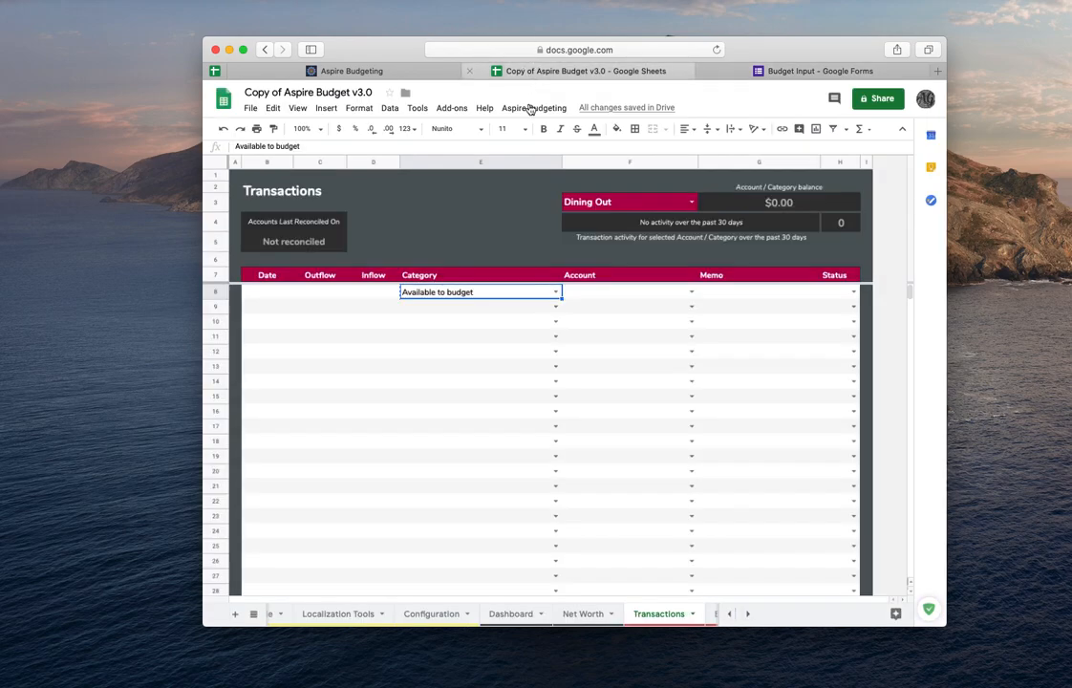
pyautogui.click(554, 292)
pyautogui.click(455, 338)
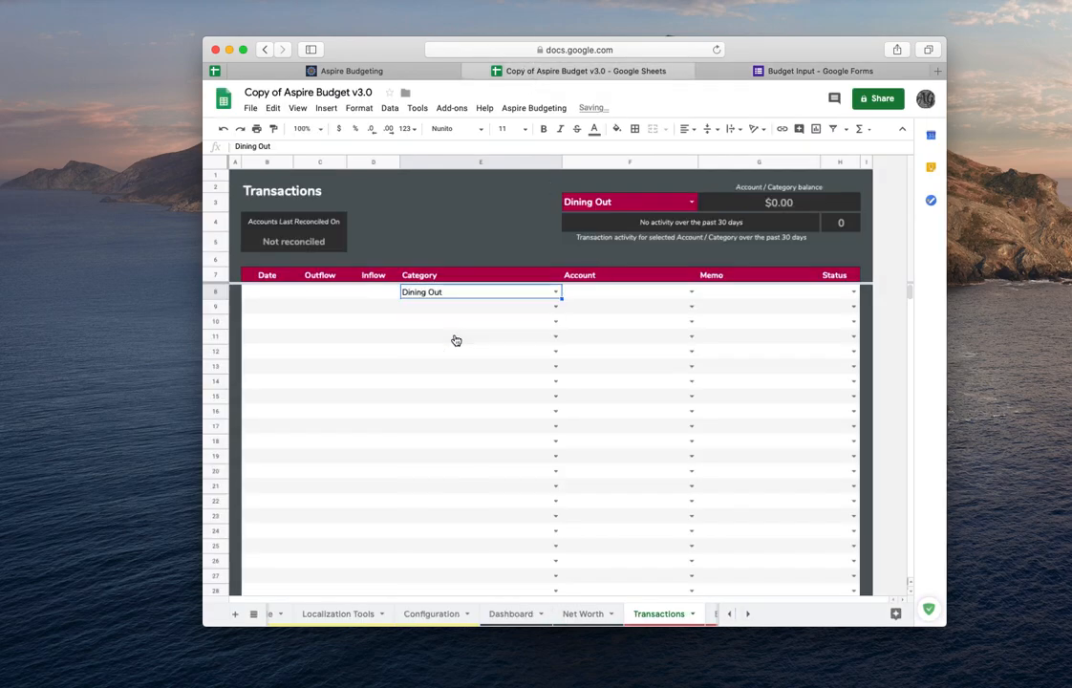
pyautogui.click(770, 70)
pyautogui.write('Dining Out')
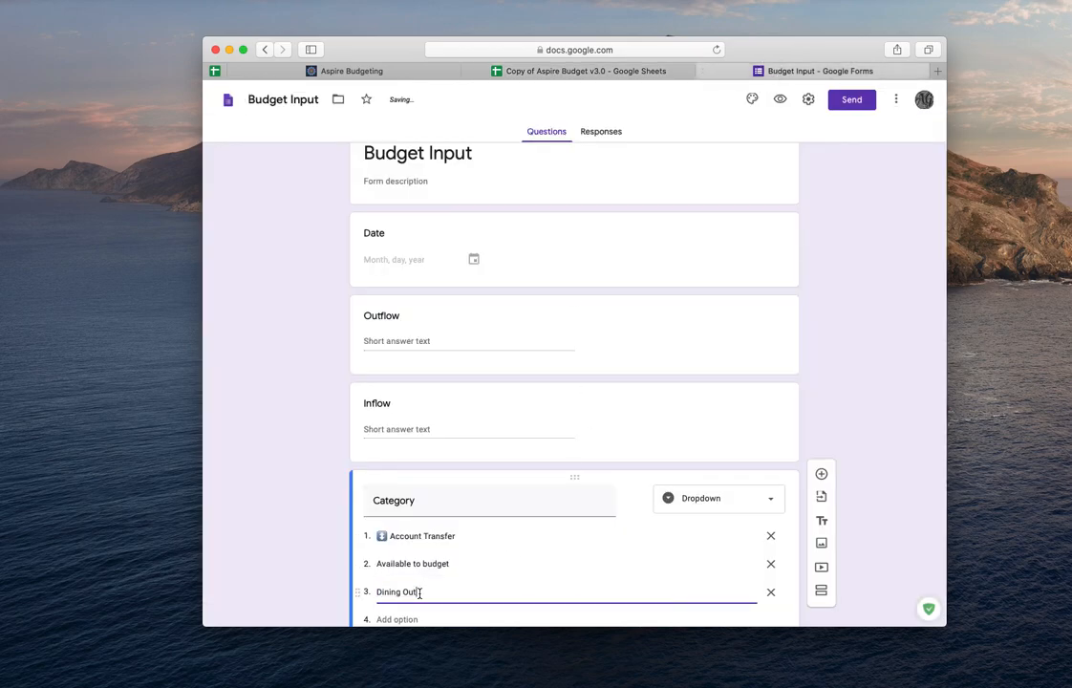
# - Add a fifth question Account, copied from the Transactions header, as a Dropdown question
pyautogui.scroll(-2, 919, 435)
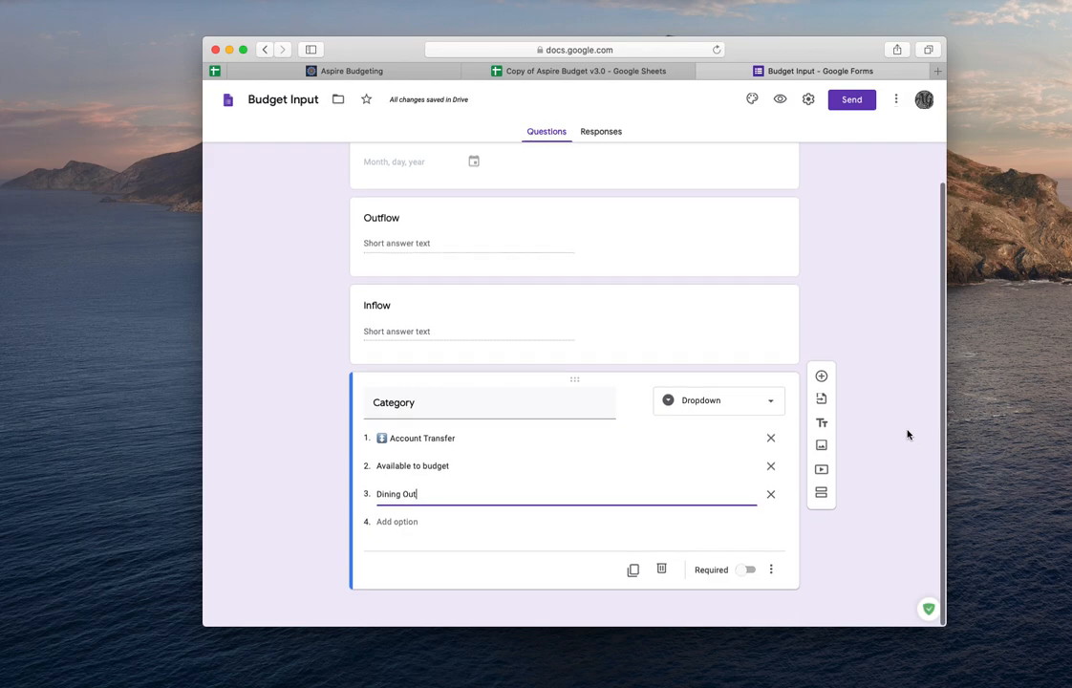
pyautogui.click(823, 378)
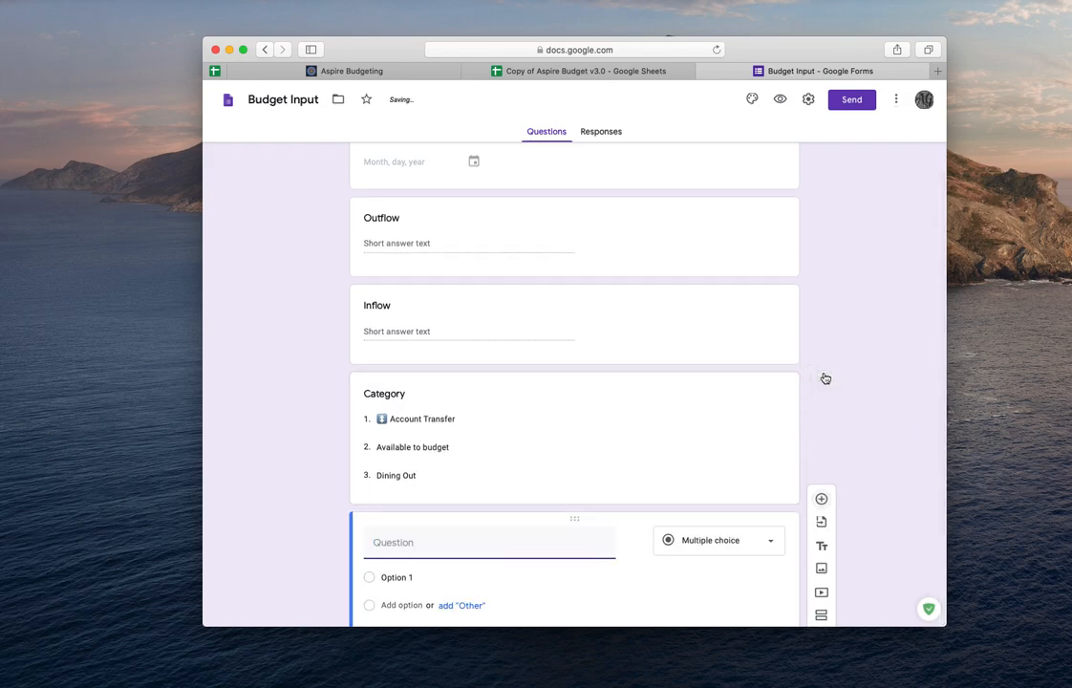
pyautogui.click(594, 73)
pyautogui.click(614, 276)
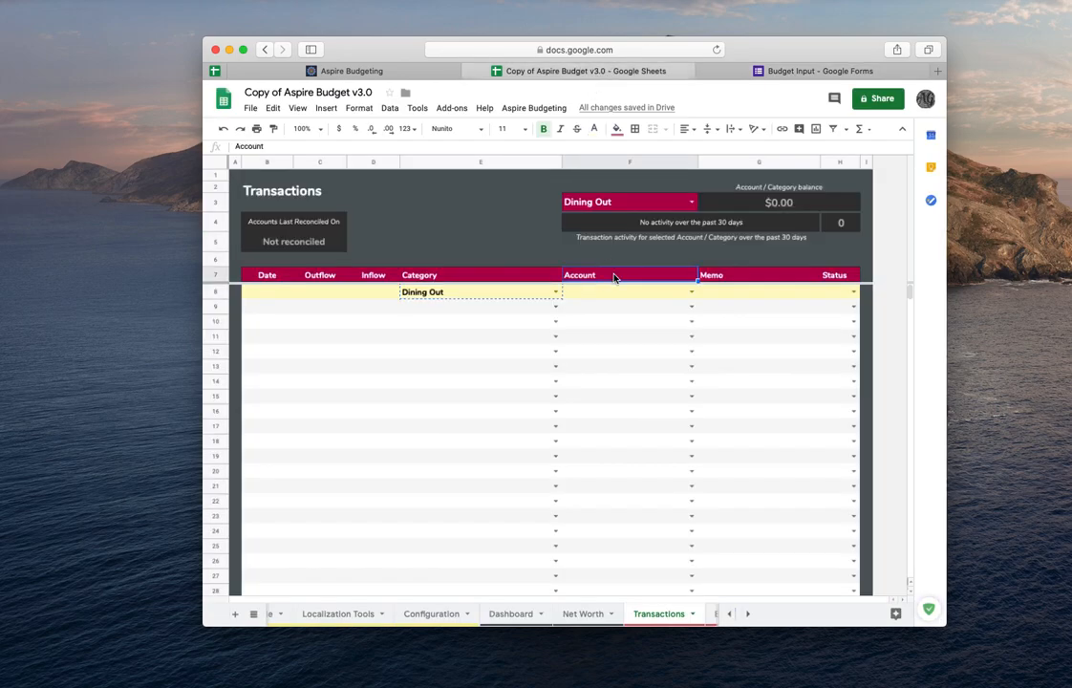
pyautogui.click(770, 73)
pyautogui.press('super+v')
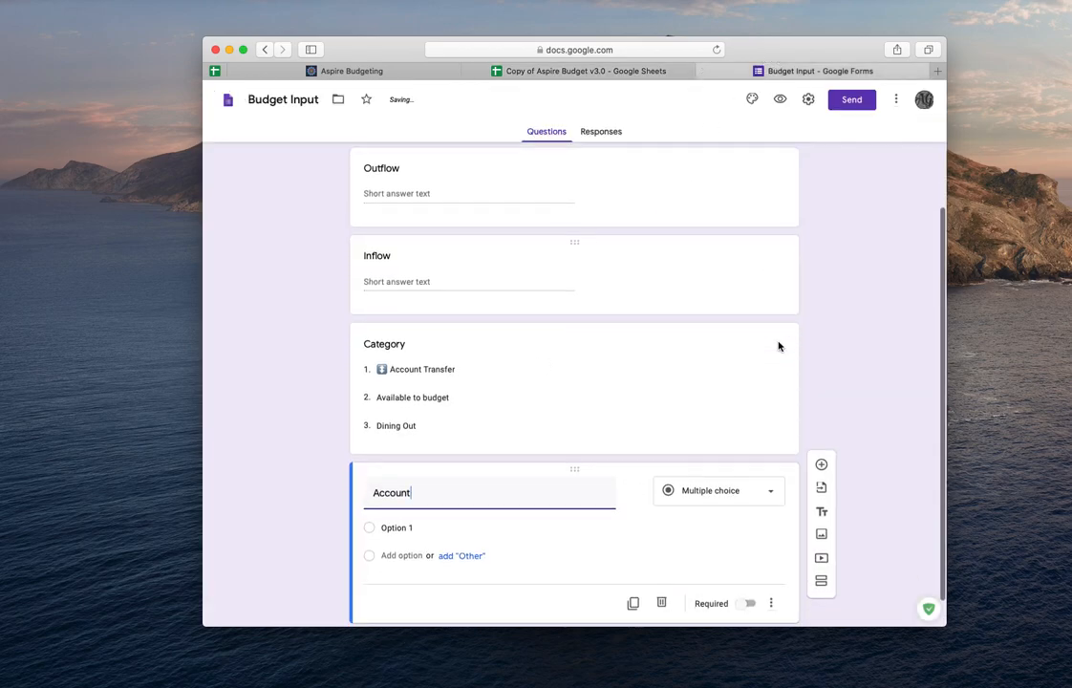
pyautogui.click(769, 493)
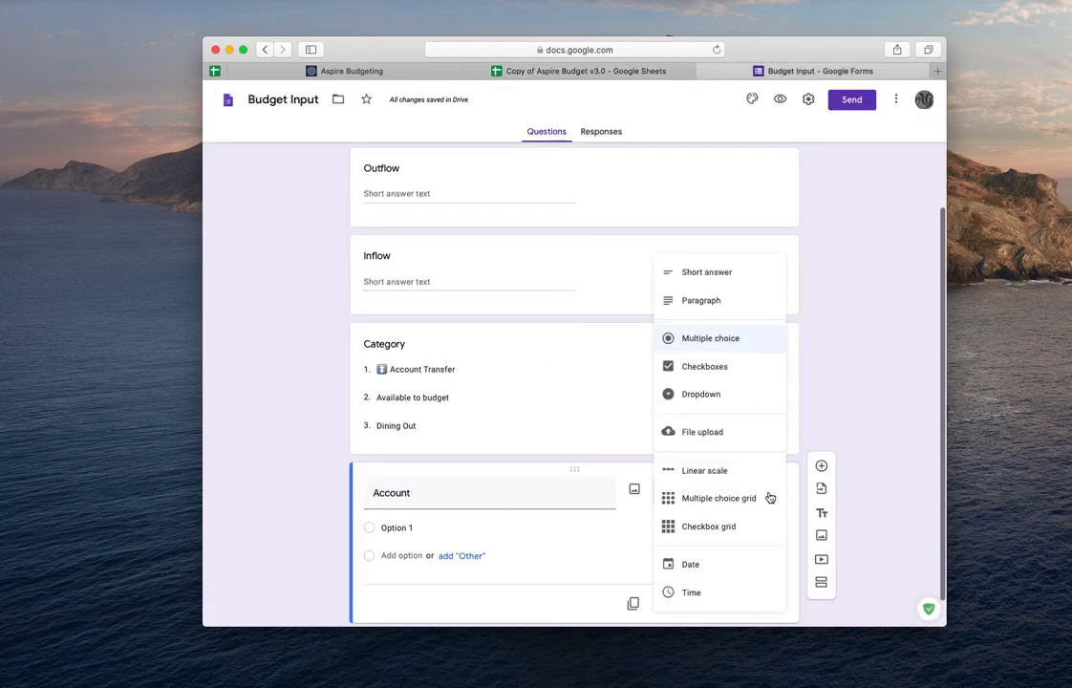
pyautogui.click(711, 395)
# - Set the Account question's first option to Checking, copied from the Transactions account dropdown
pyautogui.click(626, 70)
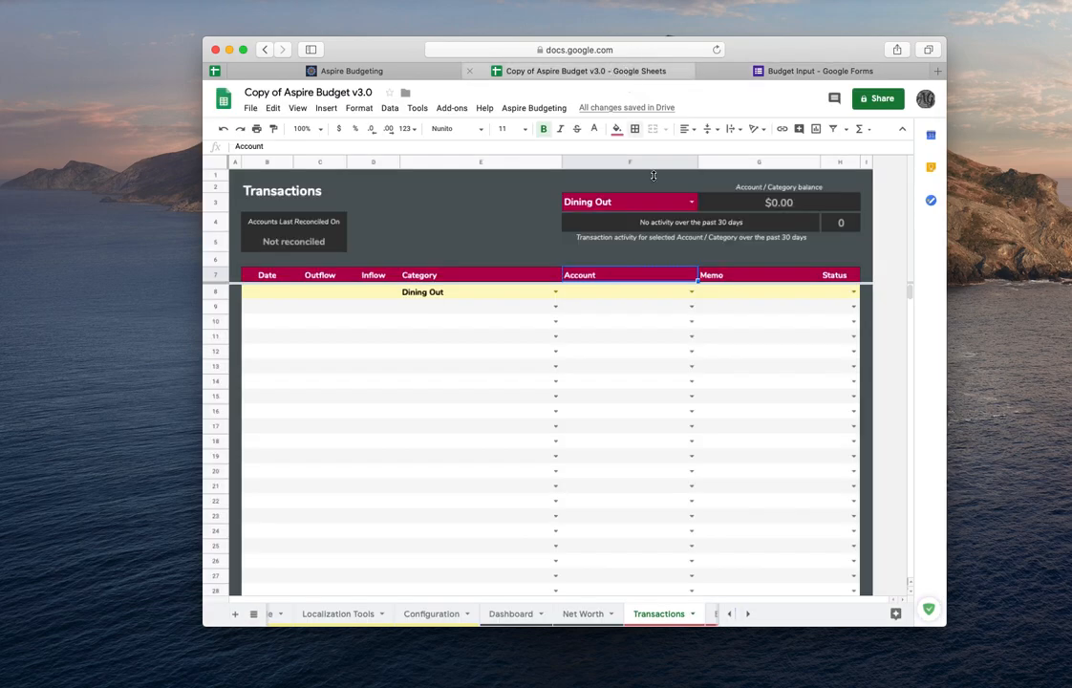
pyautogui.click(690, 291)
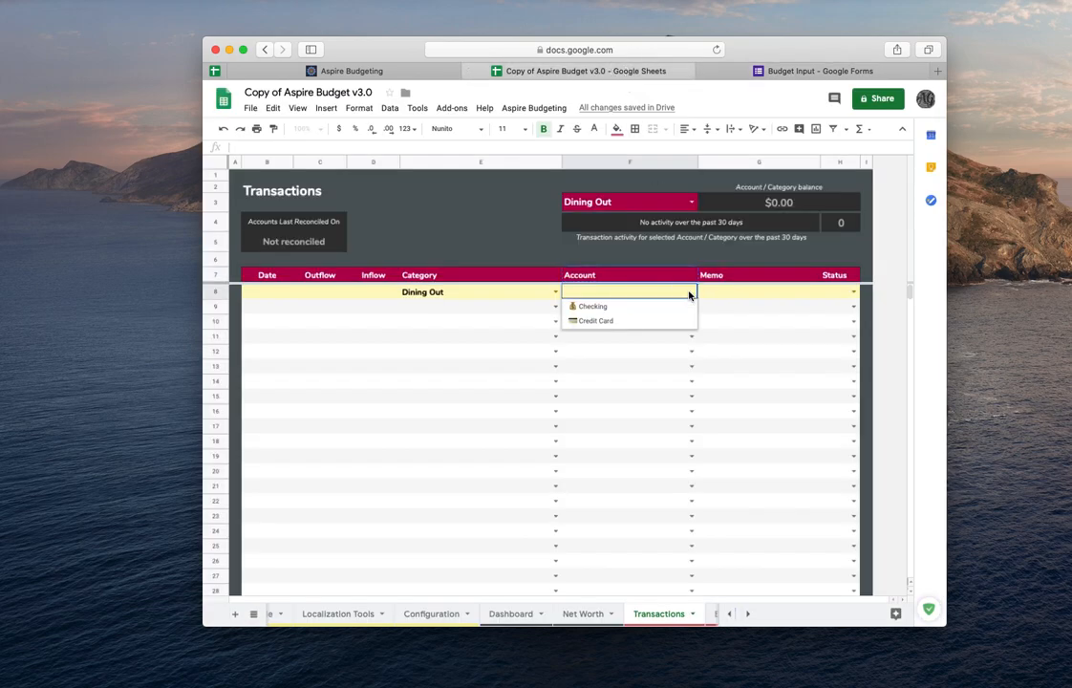
pyautogui.click(634, 308)
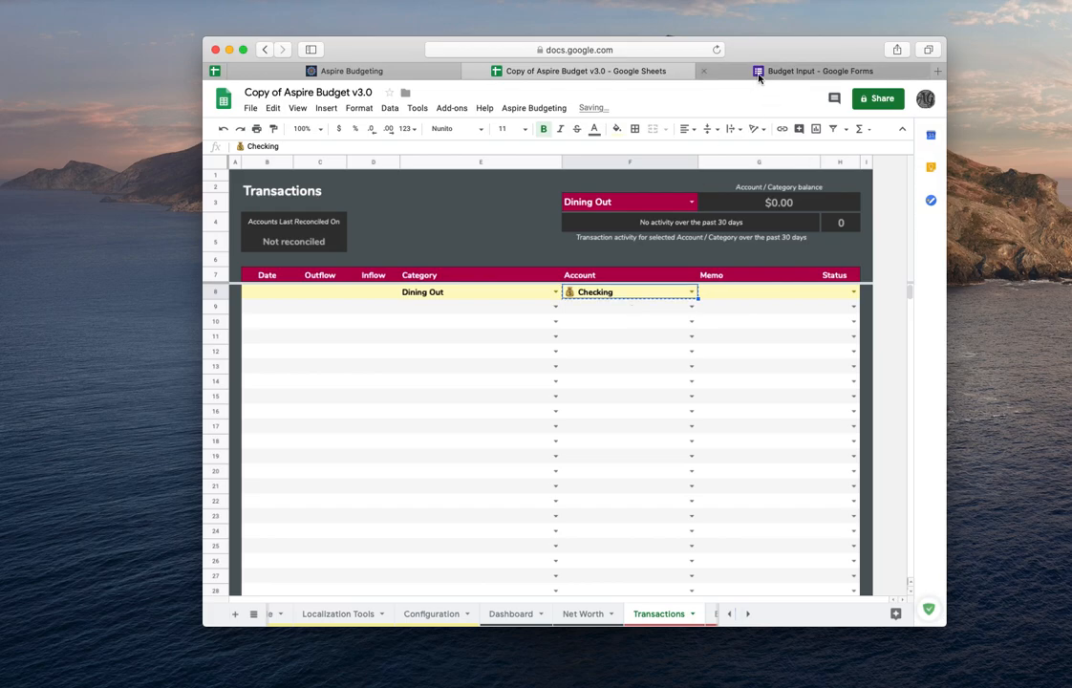
pyautogui.click(760, 71)
pyautogui.click(407, 525)
pyautogui.press('super+v')
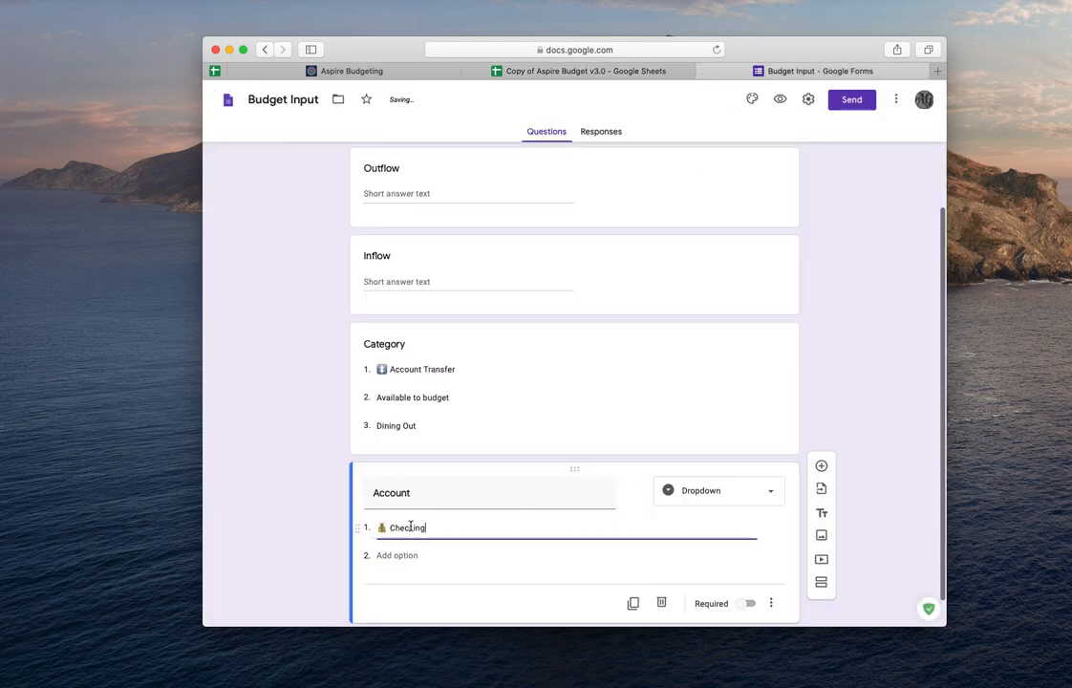
# - Add a second Account option, Credit Card, copied from the Transactions account dropdown
pyautogui.click(568, 71)
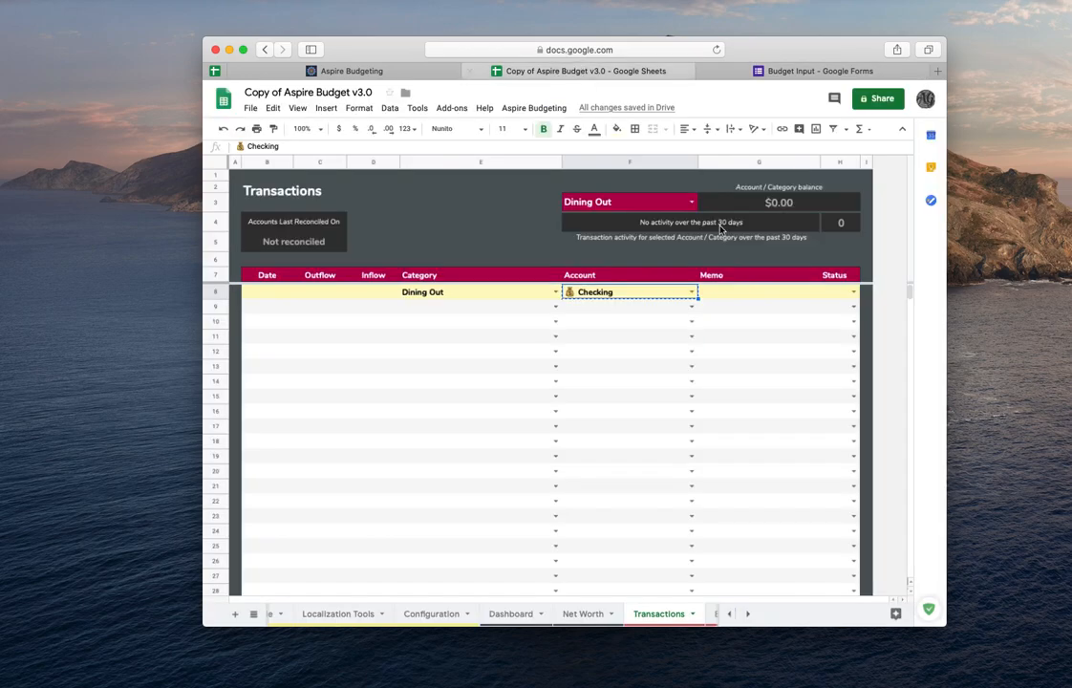
pyautogui.click(692, 292)
pyautogui.click(614, 325)
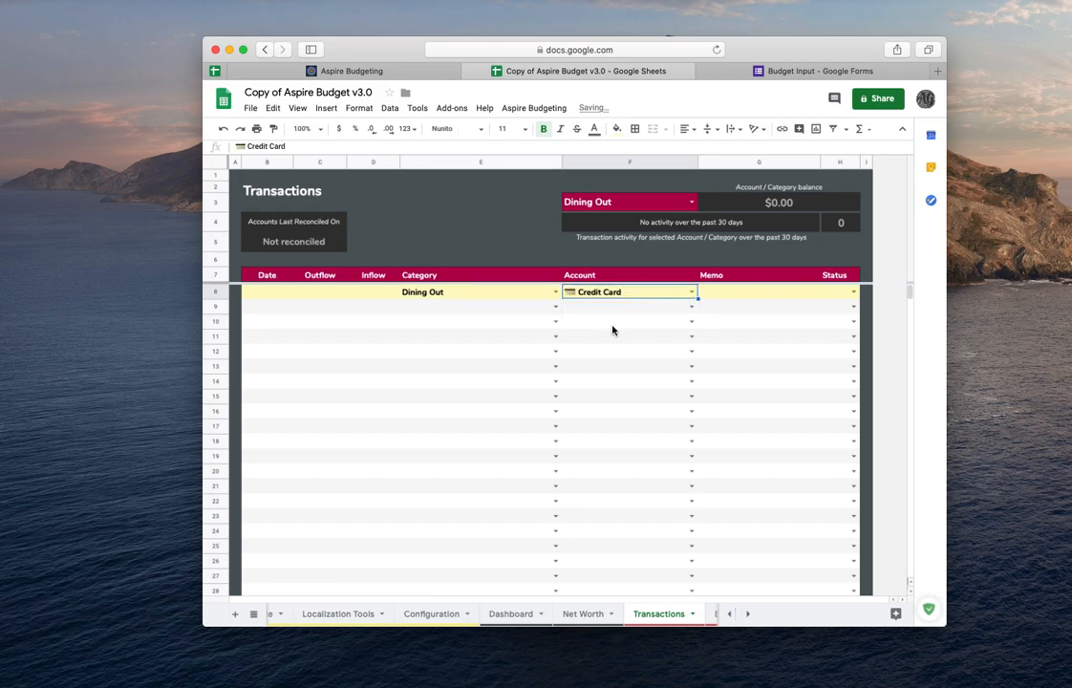
pyautogui.click(778, 69)
pyautogui.click(396, 559)
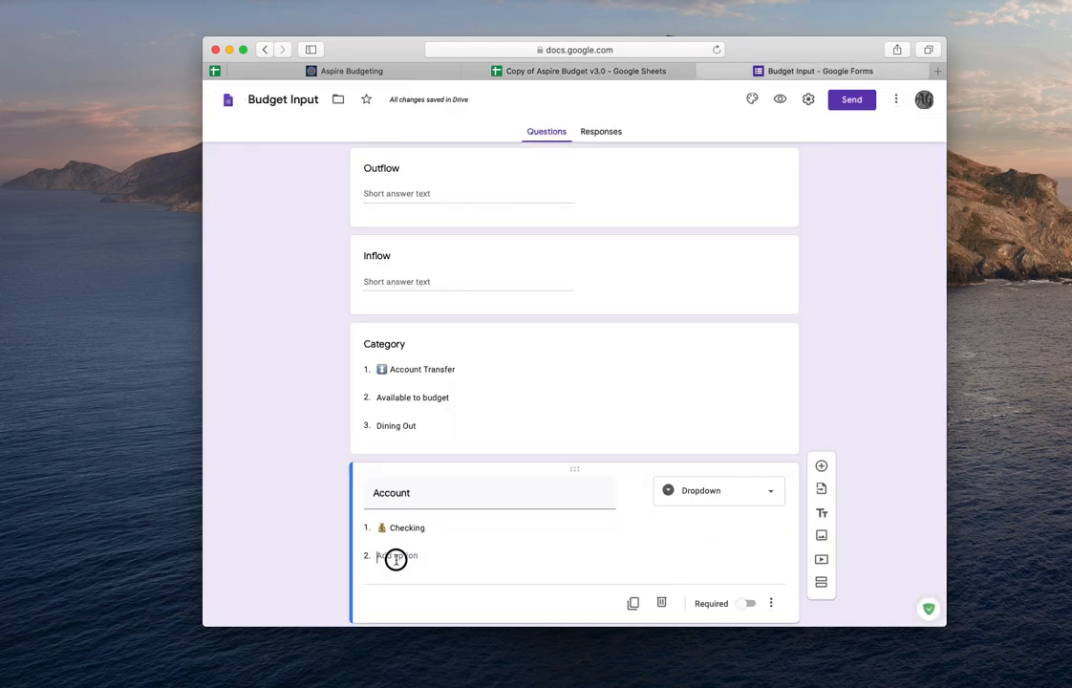
pyautogui.write('💳 Credit Card')
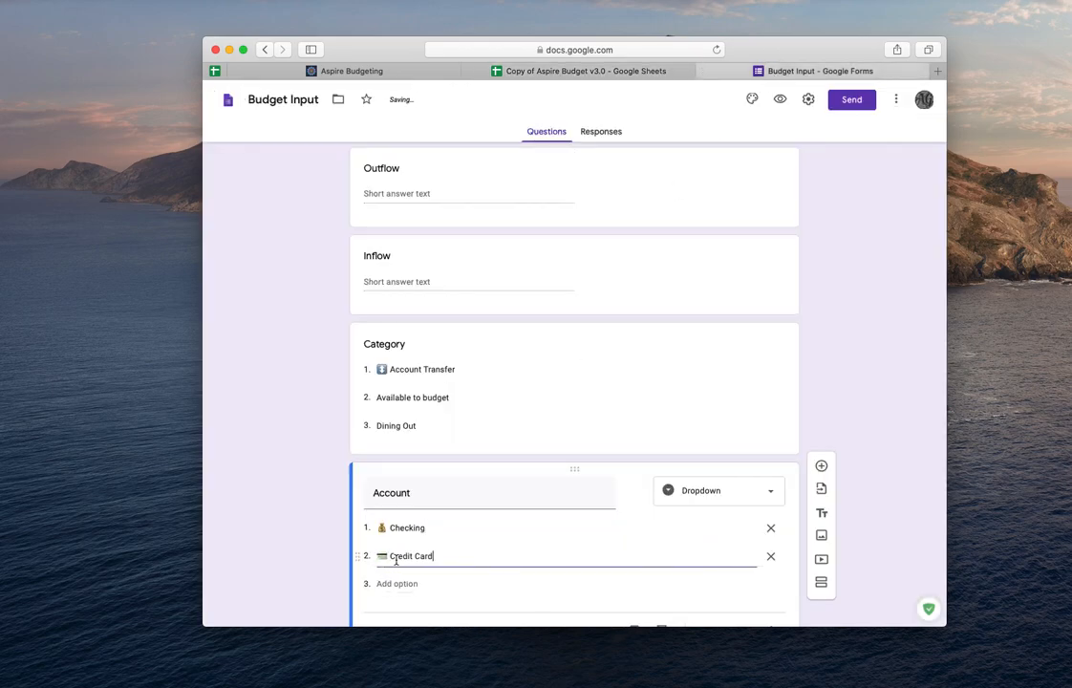
# - Add a sixth question Memo, matching the Transactions header, as a Short answer question
pyautogui.scroll(-1, 841, 430)
pyautogui.click(821, 403)
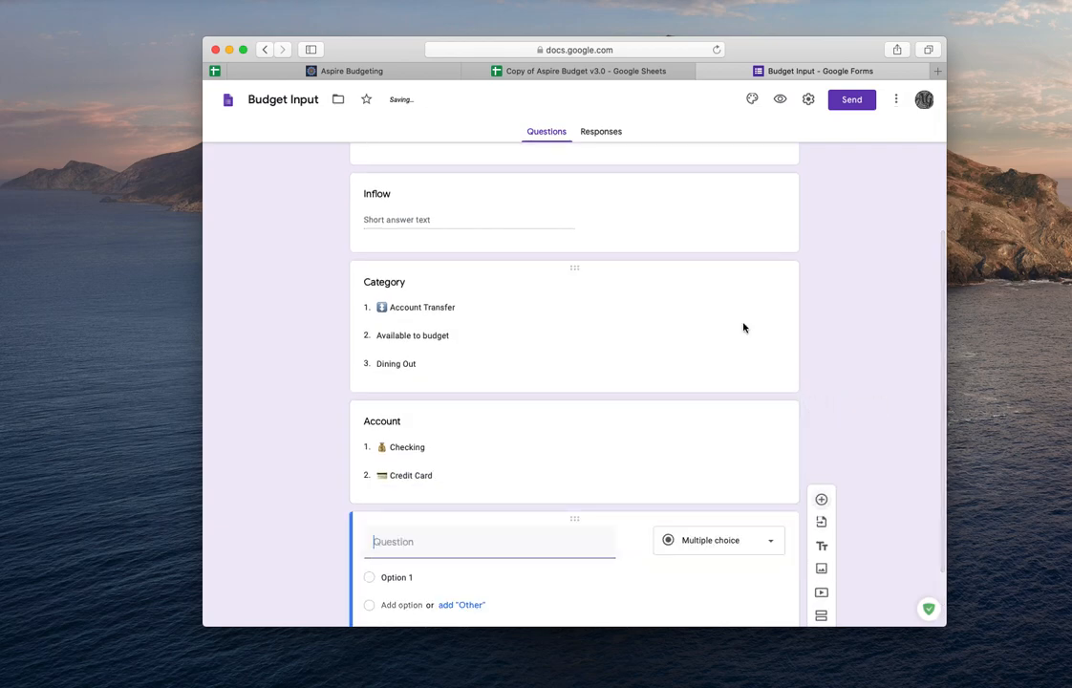
pyautogui.click(483, 69)
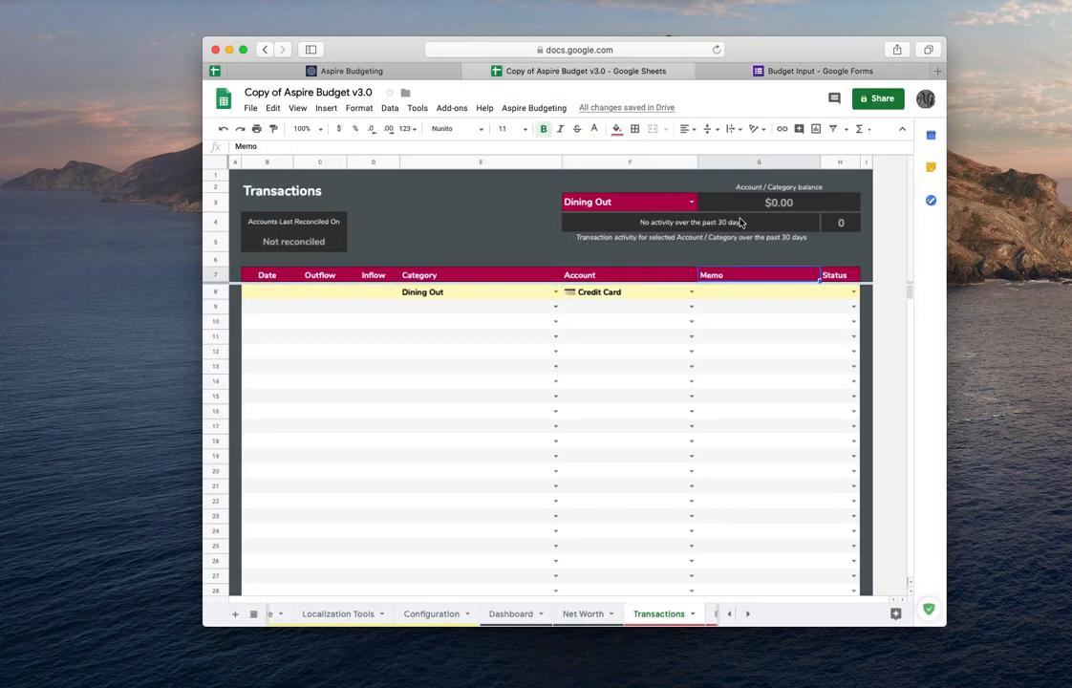
pyautogui.click(798, 71)
pyautogui.write('Memo')
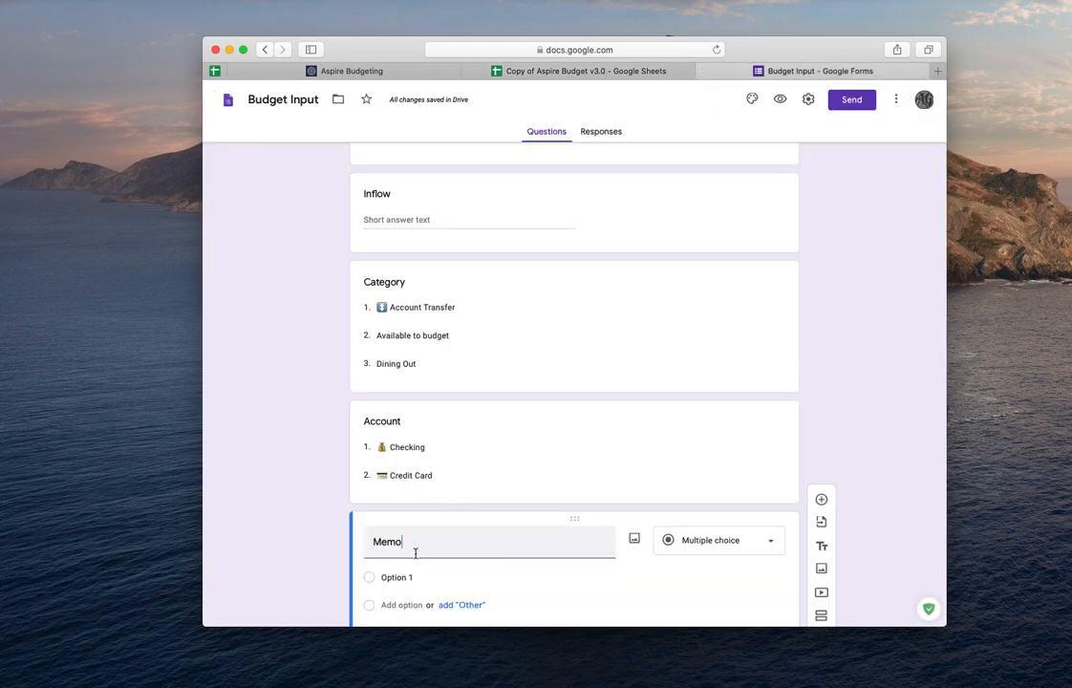
pyautogui.click(712, 541)
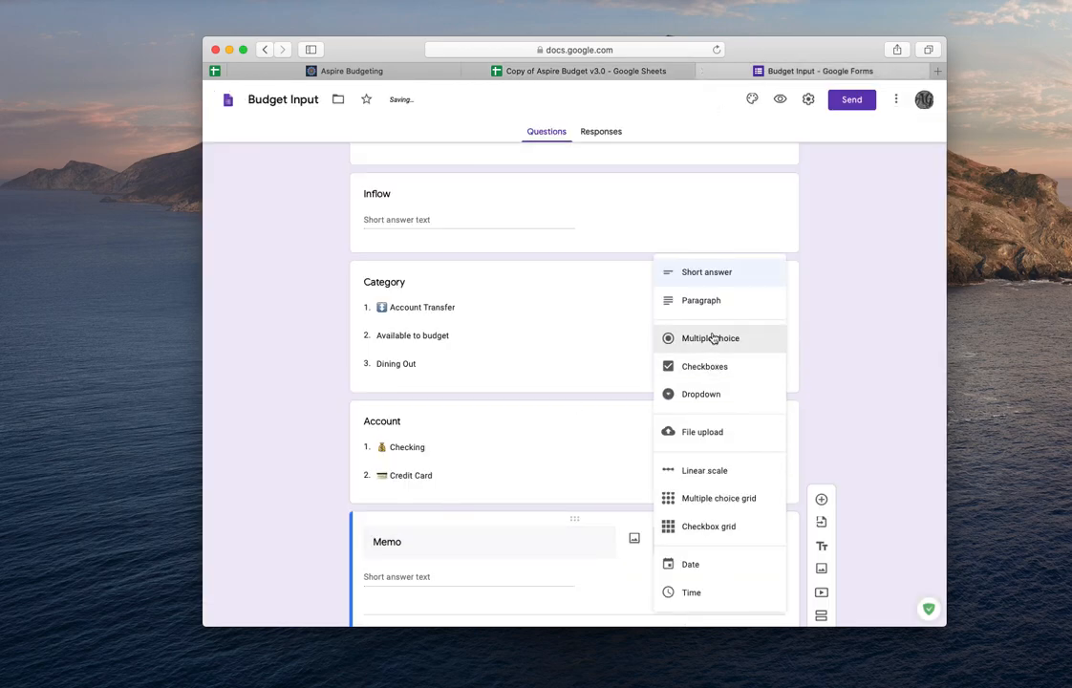
pyautogui.click(712, 271)
# - Add a seventh question Status, copied from the Transactions header, as a Multiple choice question
pyautogui.scroll(-2, 860, 430)
pyautogui.click(822, 451)
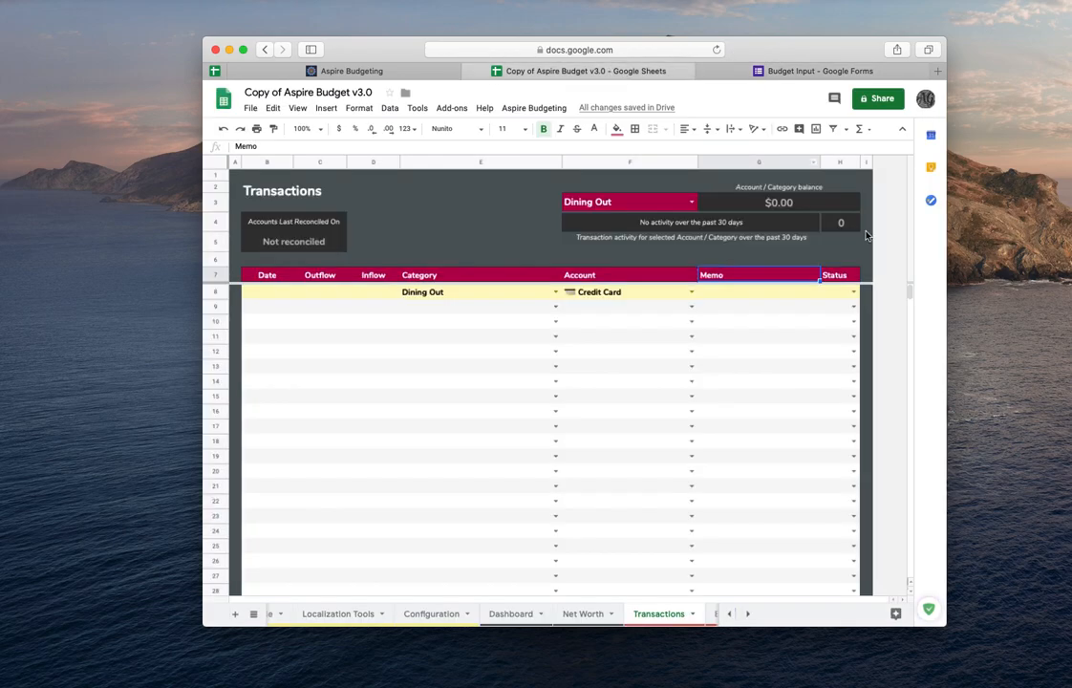
pyautogui.click(834, 275)
pyautogui.click(770, 71)
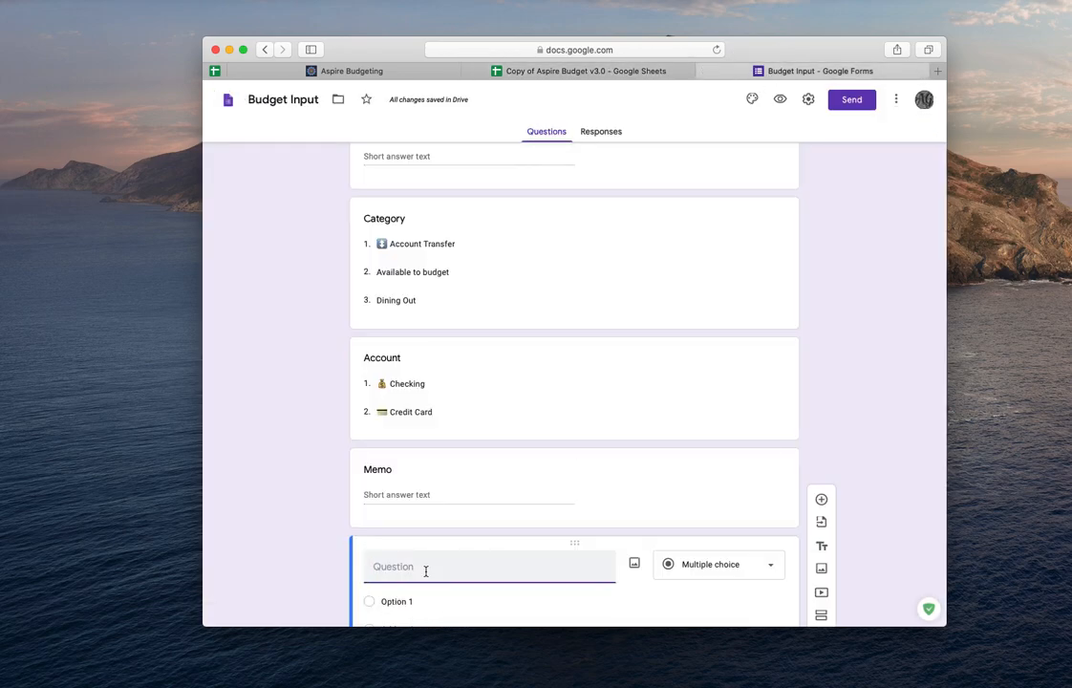
pyautogui.write('Status')
pyautogui.scroll(-3, 426, 573)
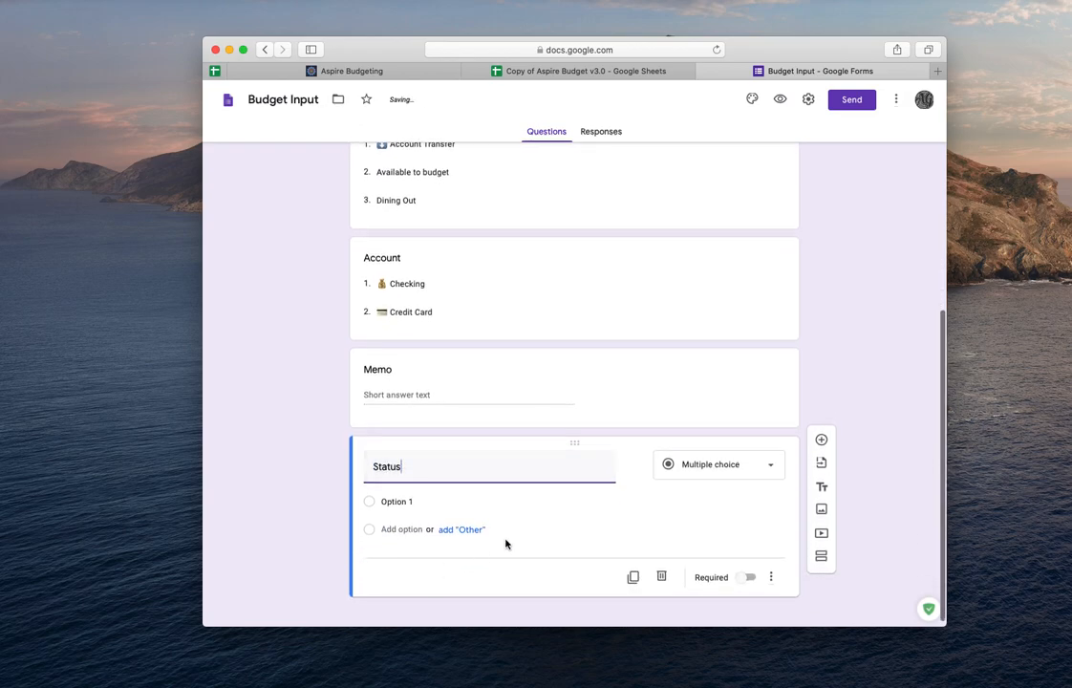
pyautogui.click(715, 468)
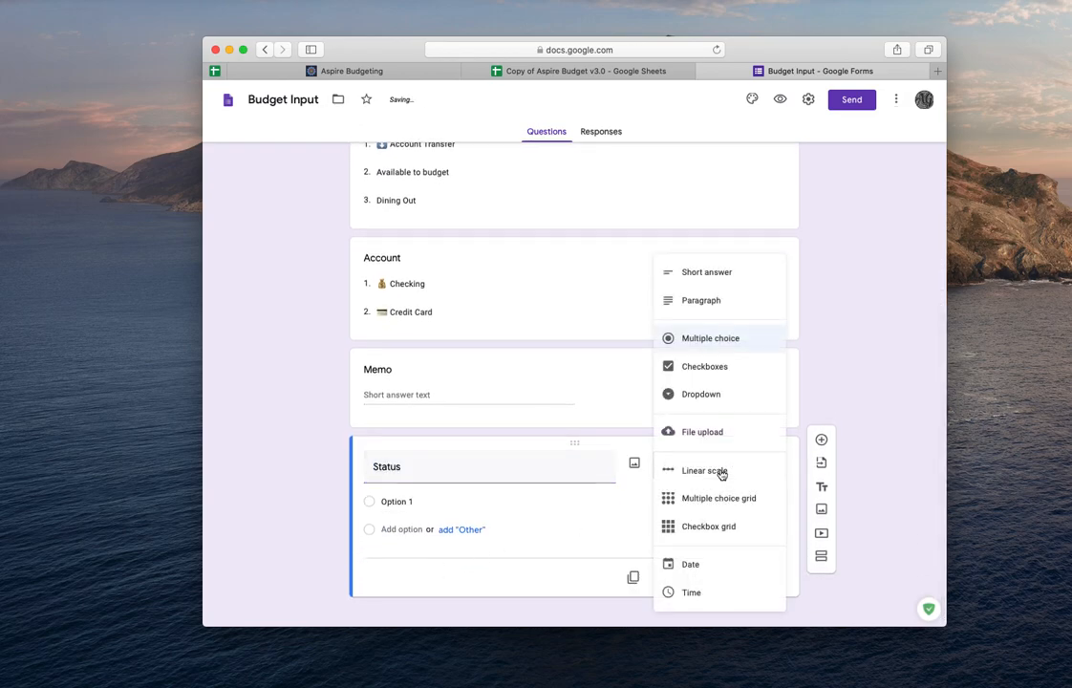
pyautogui.click(724, 342)
# - Set the Status question's first option to the P status icon copied from the Transactions status dropdown
pyautogui.click(382, 502)
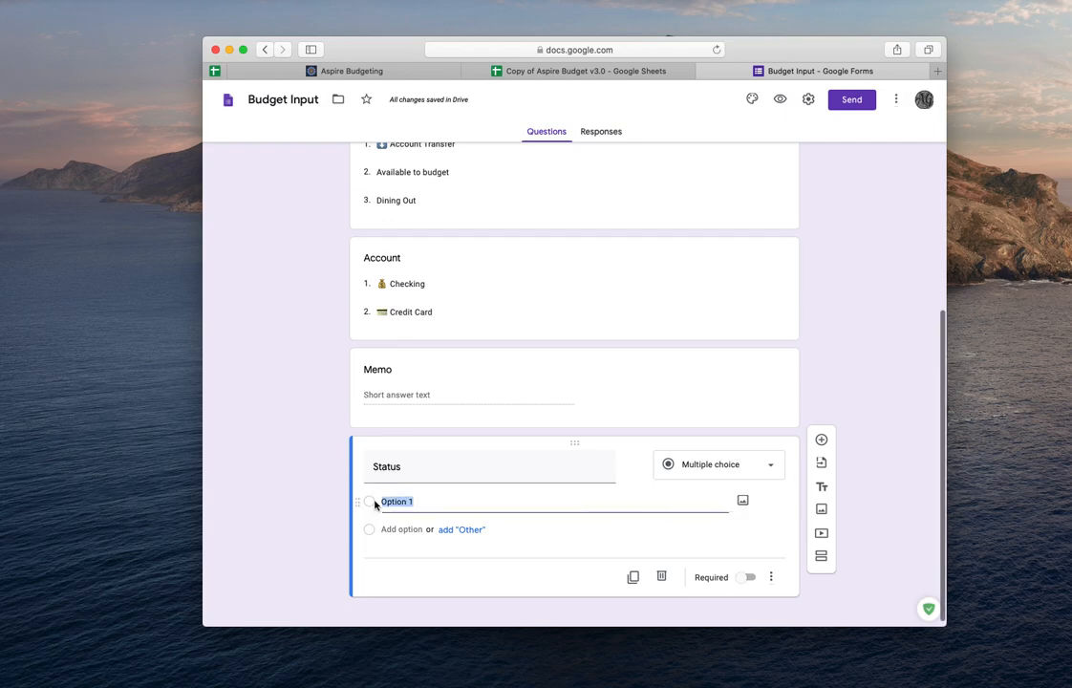
pyautogui.click(593, 71)
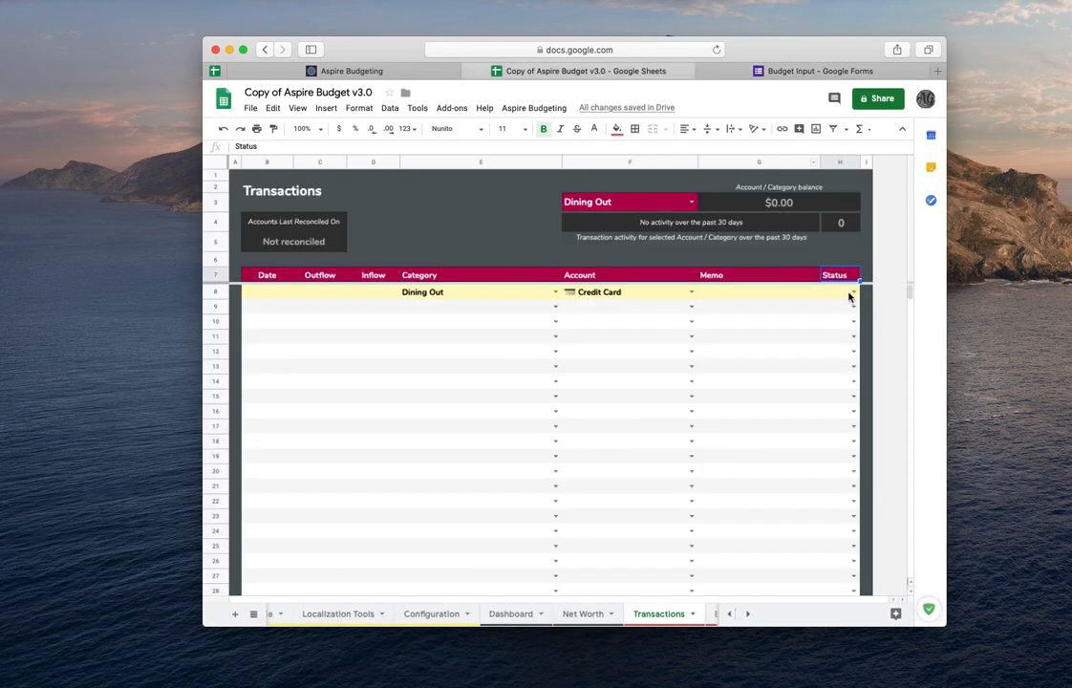
pyautogui.click(852, 293)
pyautogui.click(832, 306)
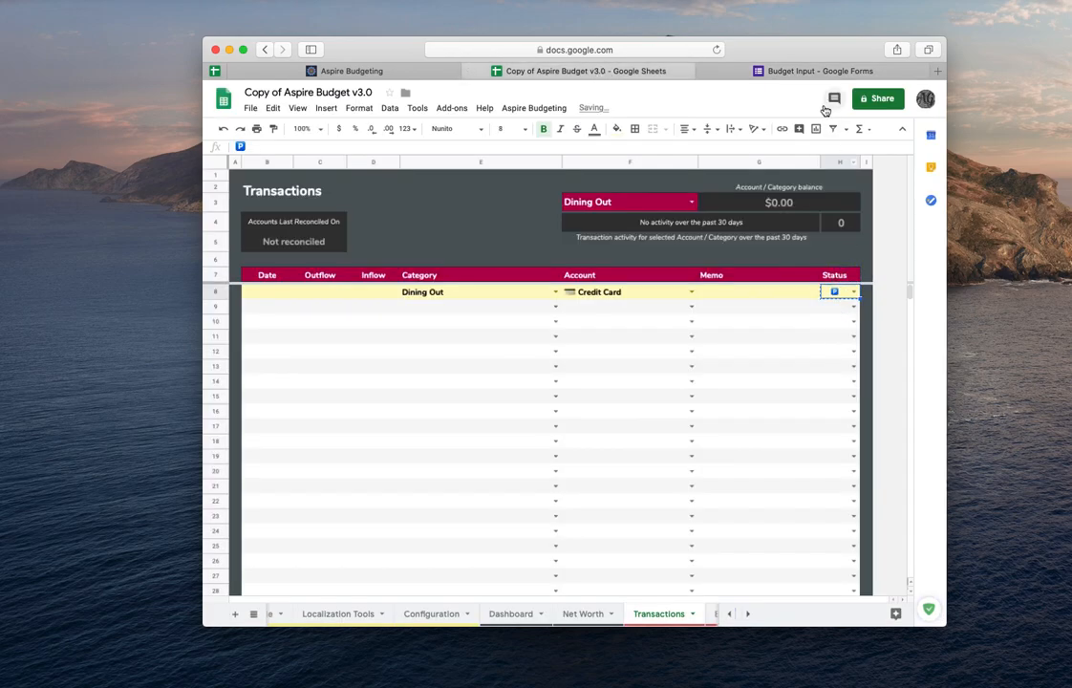
pyautogui.click(755, 67)
pyautogui.write('🅿')
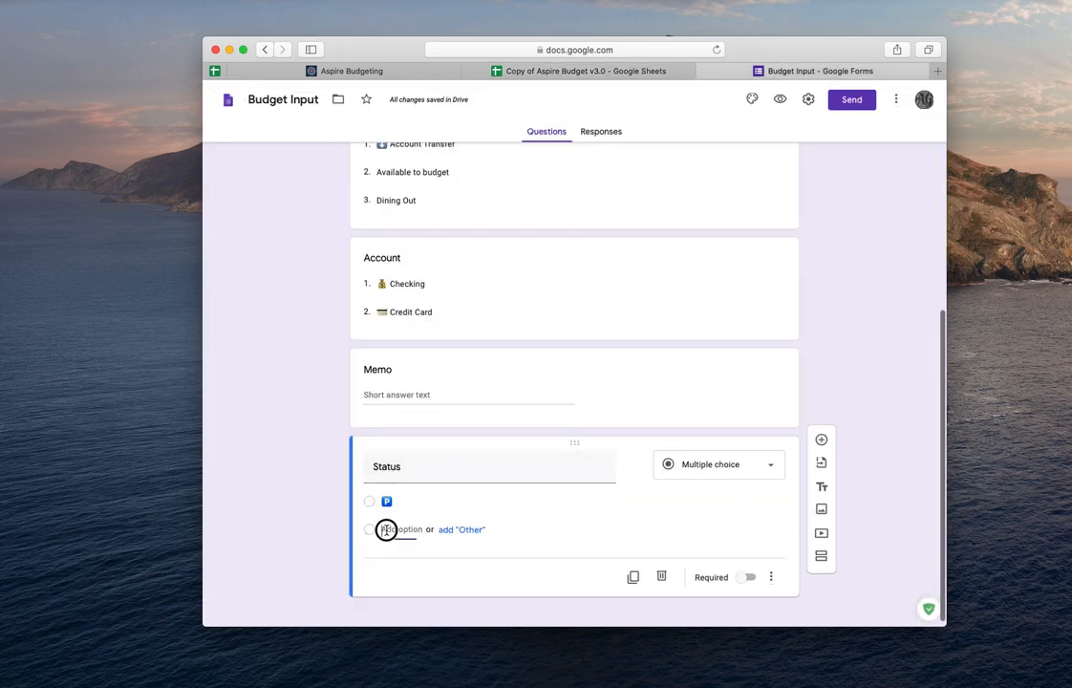
# - Add a second Status option, the green checkmark icon copied from the Transactions status dropdown
pyautogui.click(368, 532)
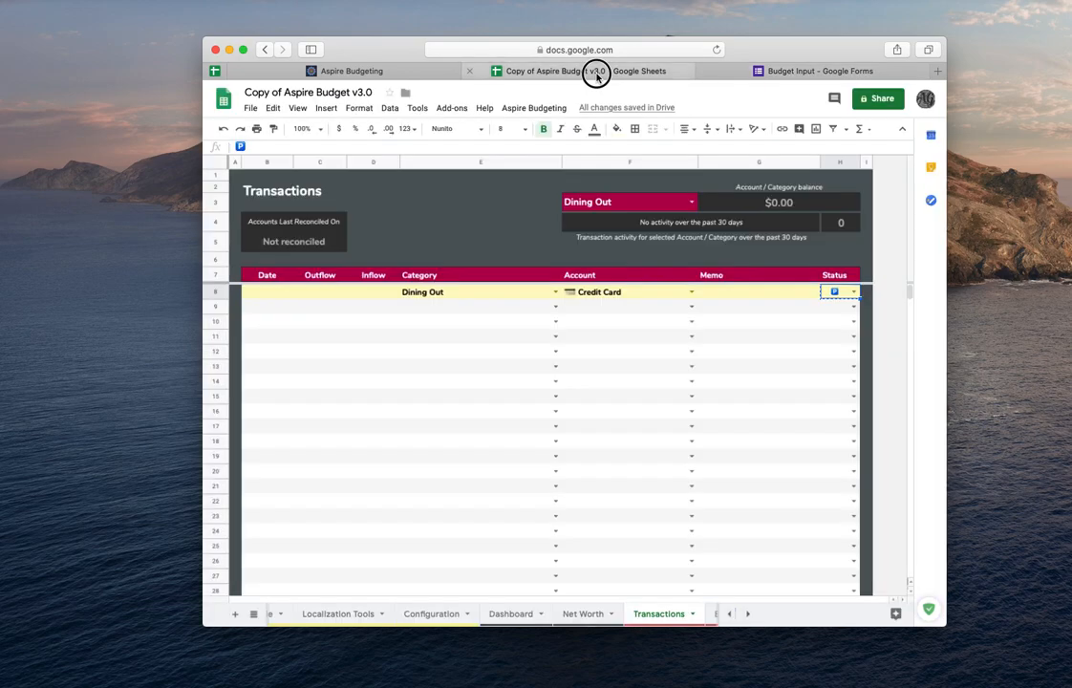
pyautogui.click(595, 71)
pyautogui.click(850, 292)
pyautogui.click(842, 318)
pyautogui.click(843, 292)
pyautogui.click(789, 71)
pyautogui.write('✅')
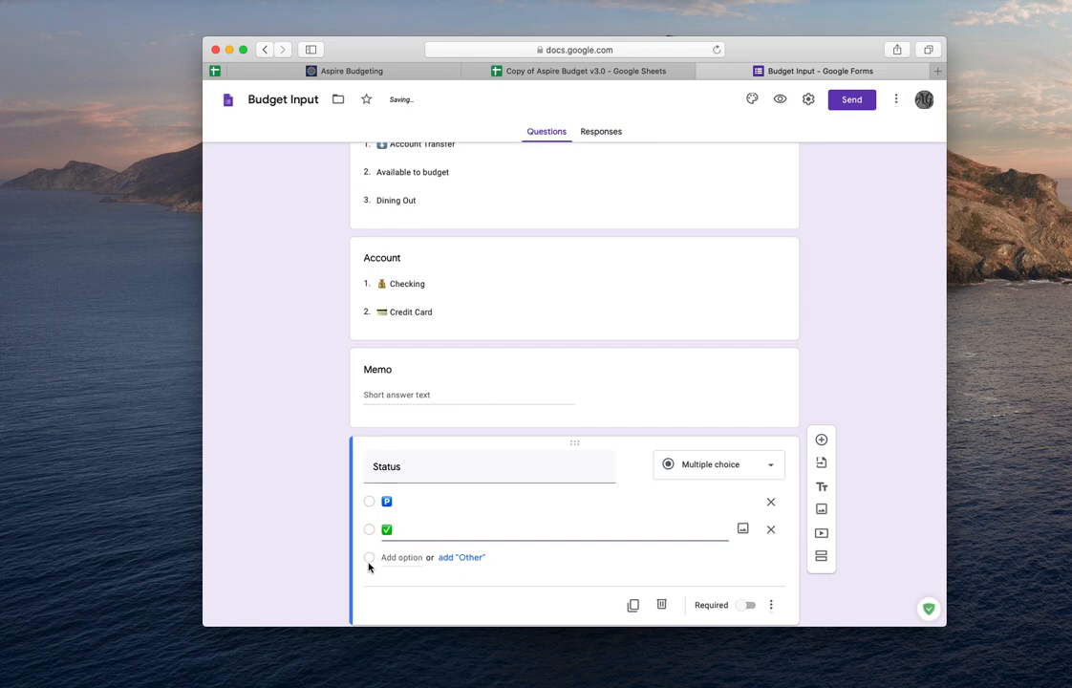
# - Add a third Status option, the remaining status icon copied from the Transactions status dropdown
pyautogui.click(392, 557)
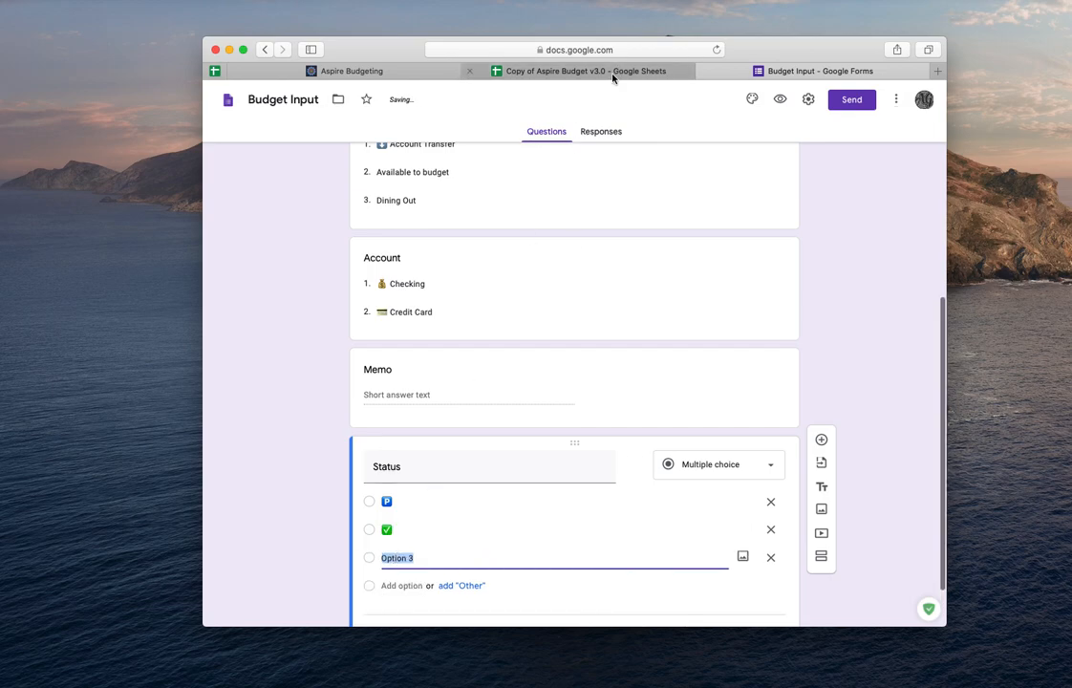
pyautogui.click(612, 74)
pyautogui.click(853, 291)
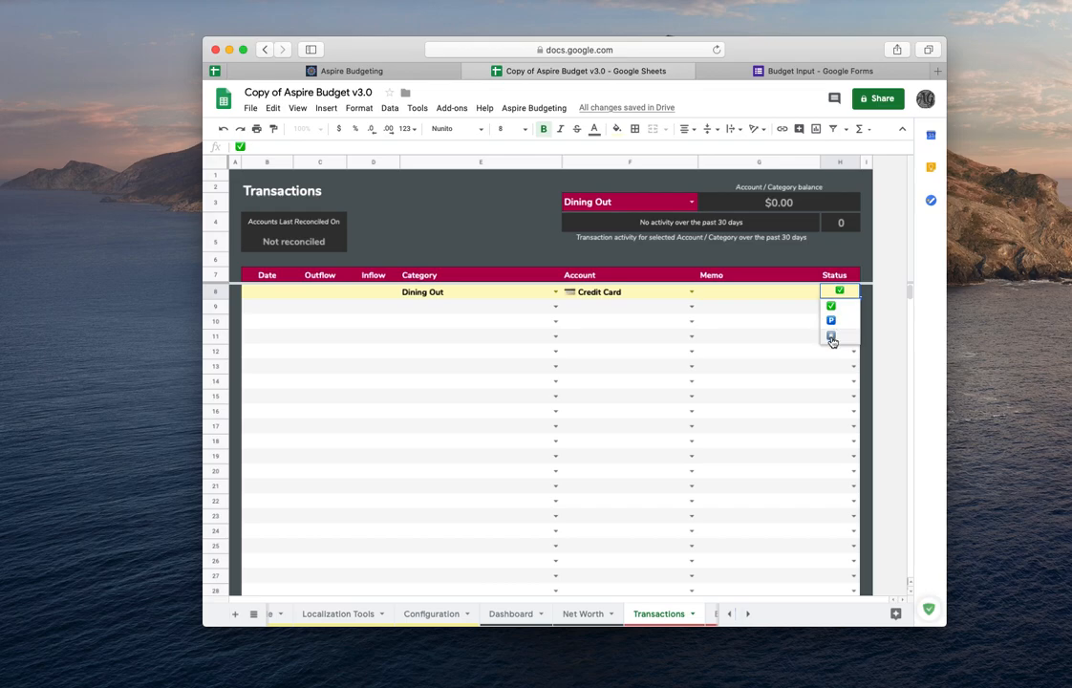
pyautogui.click(831, 338)
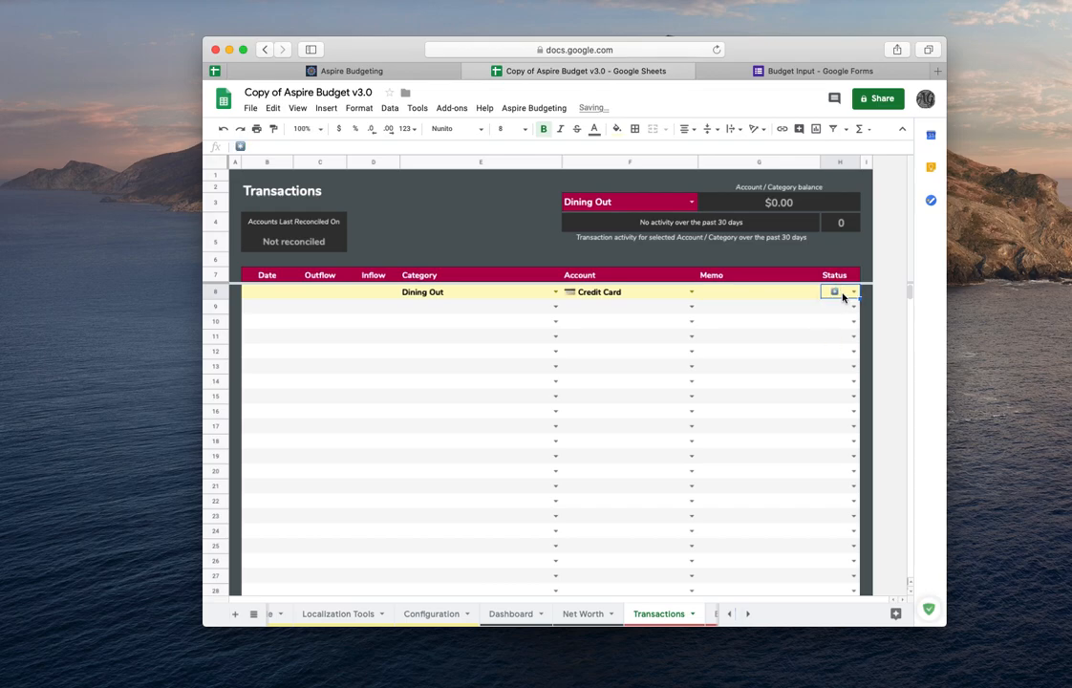
pyautogui.click(798, 70)
pyautogui.write('*️⃣')
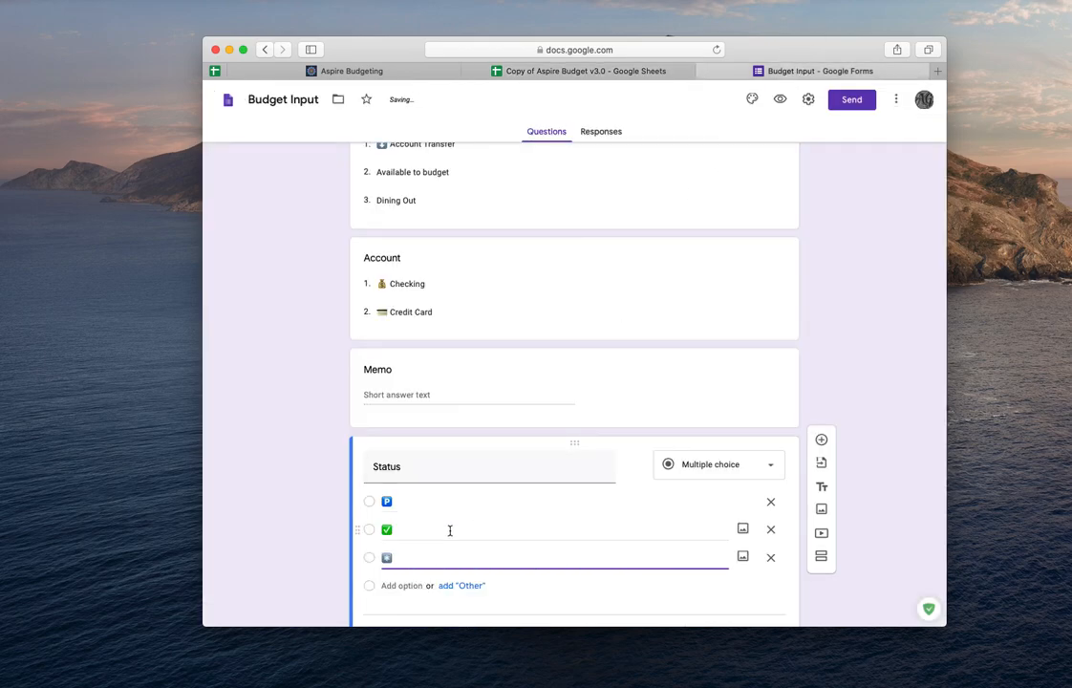
# - Link the form's responses to the existing Copy of Aspire Budget spreadsheet
pyautogui.scroll(-2, 775, 545)
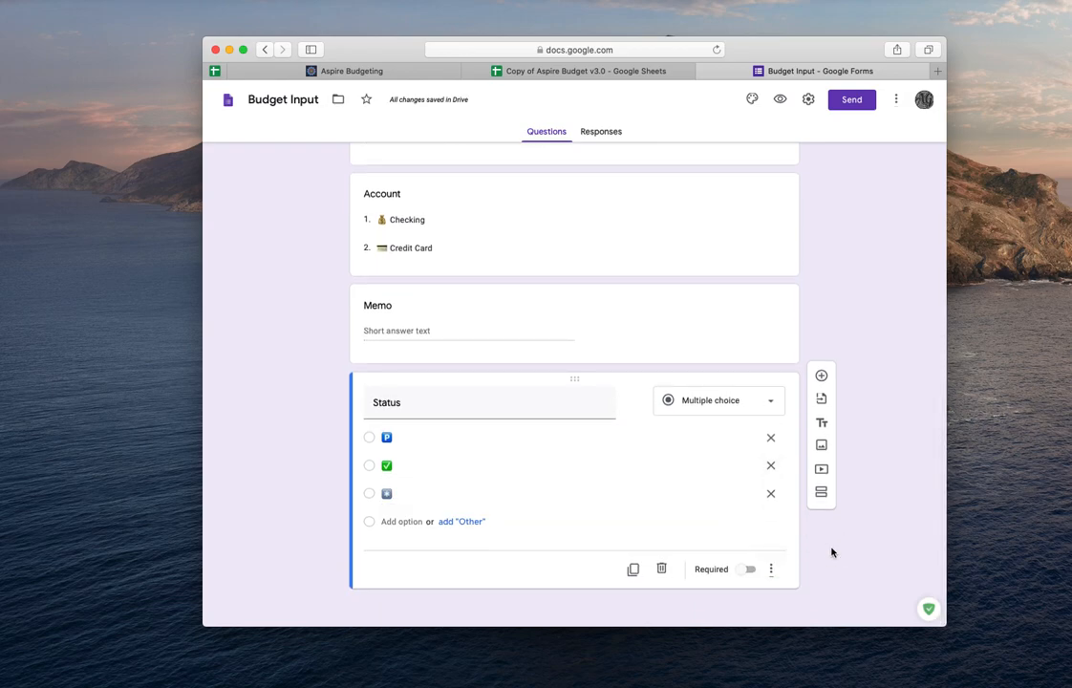
pyautogui.scroll(10, 896, 272)
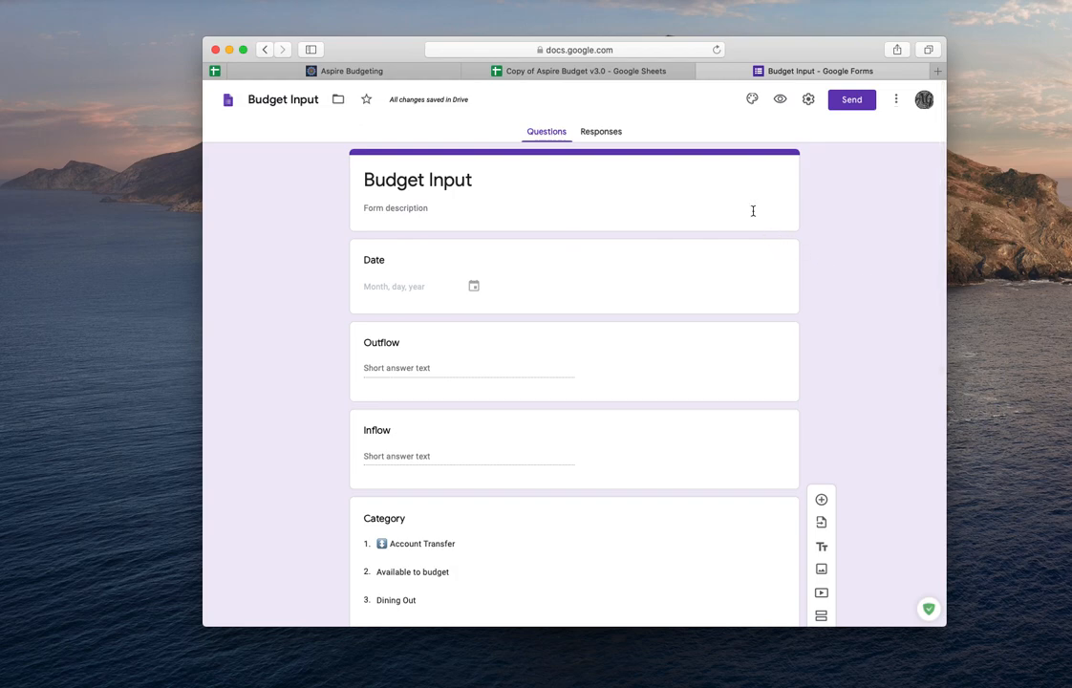
pyautogui.click(609, 132)
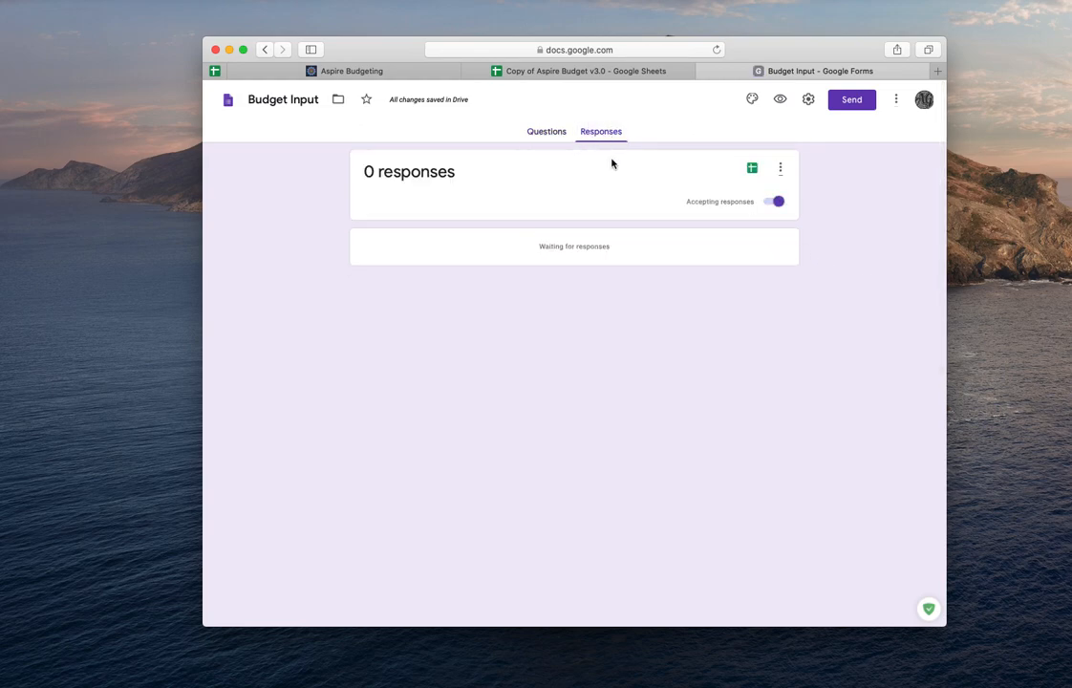
pyautogui.click(752, 172)
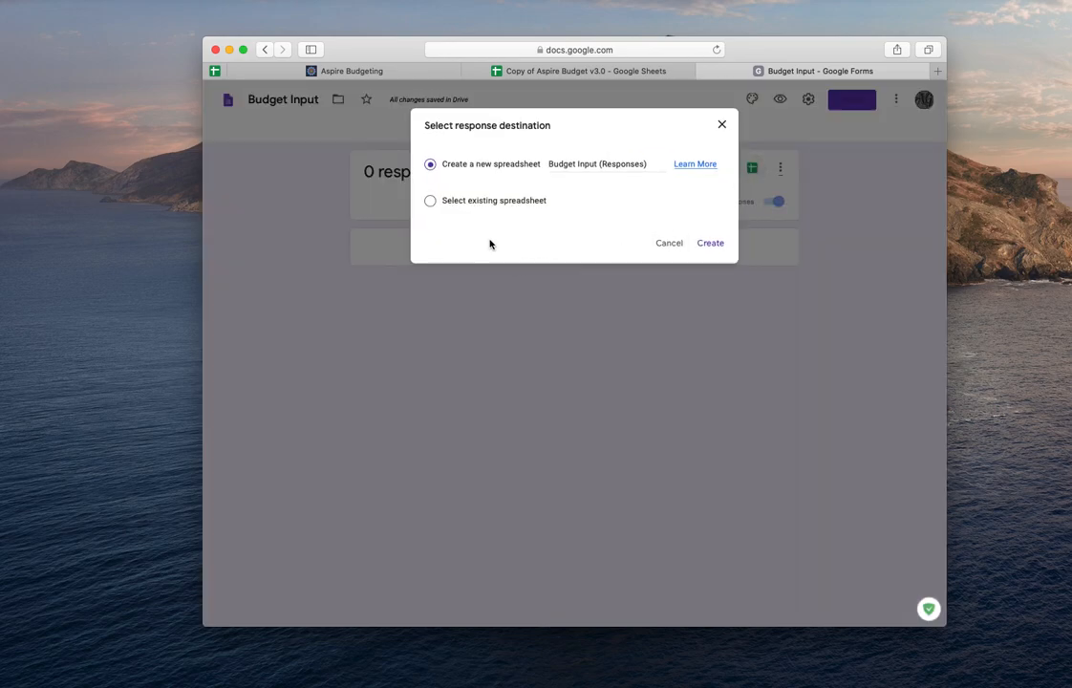
pyautogui.click(429, 201)
pyautogui.click(717, 245)
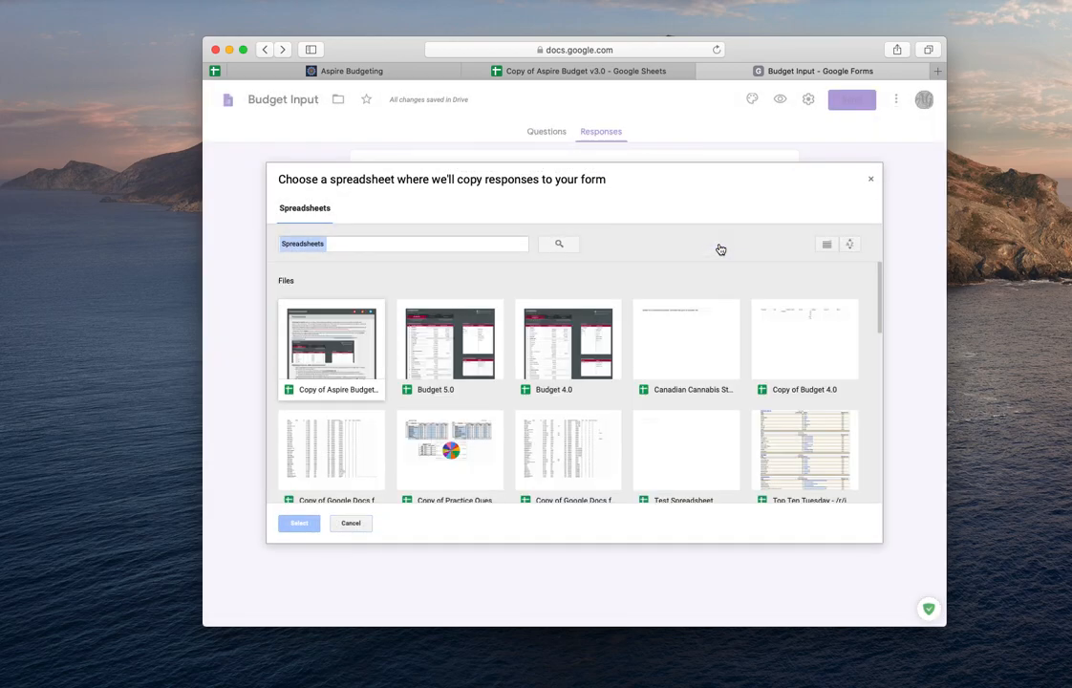
pyautogui.click(319, 344)
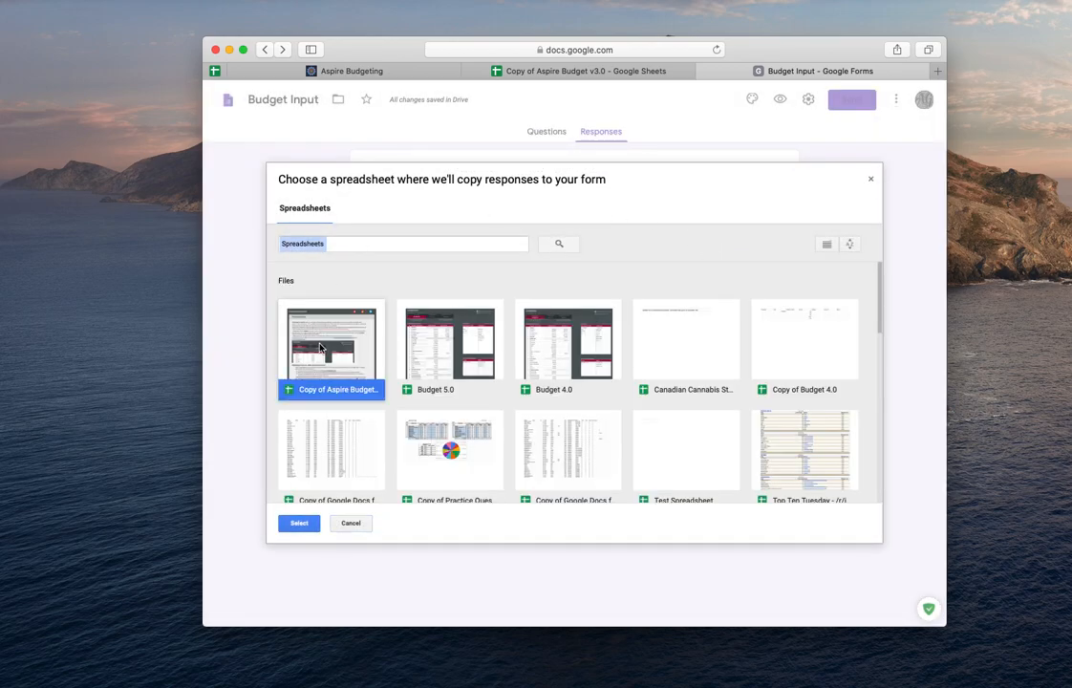
pyautogui.press('Return')
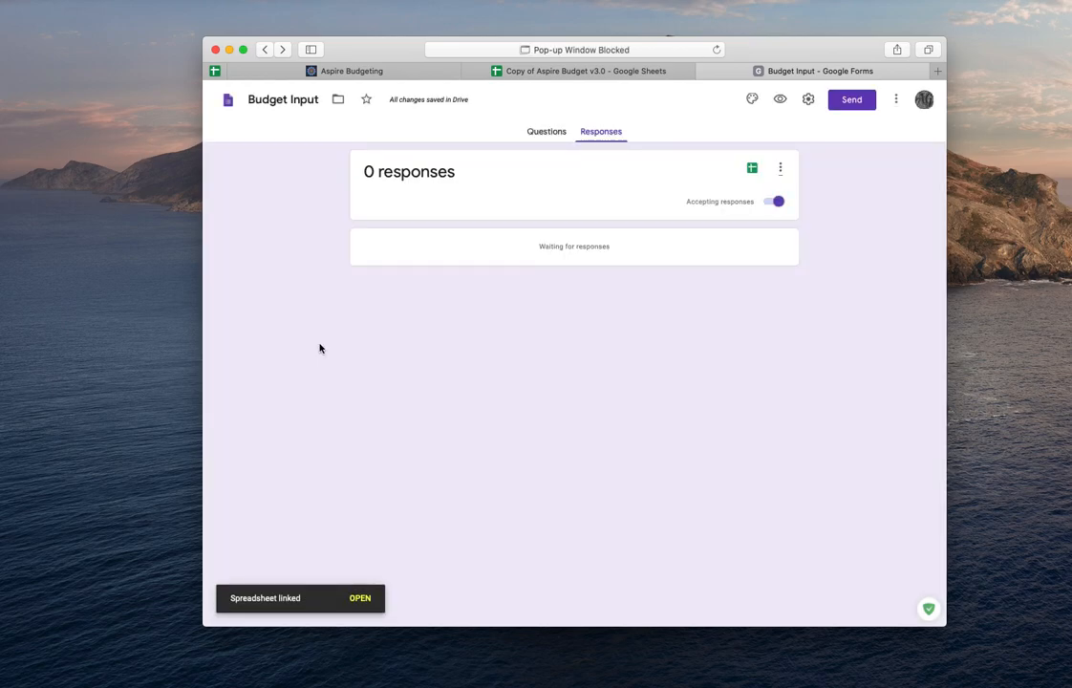
# - Open the Form Responses 4 sheet in the spreadsheet to examine the linked response columns
pyautogui.click(532, 72)
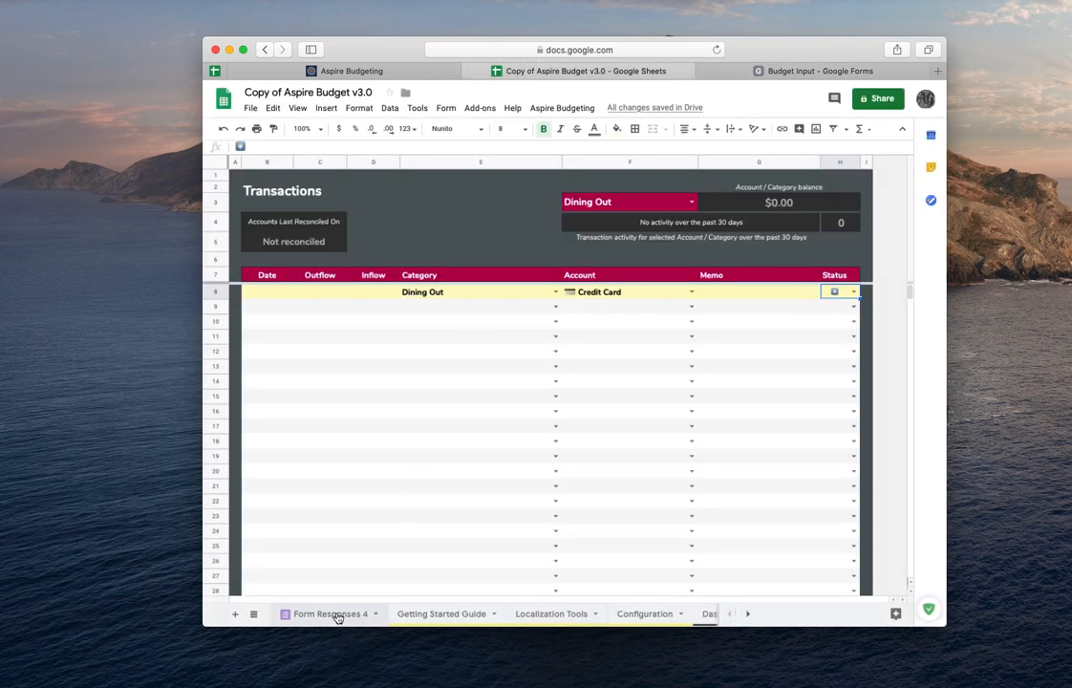
pyautogui.click(336, 615)
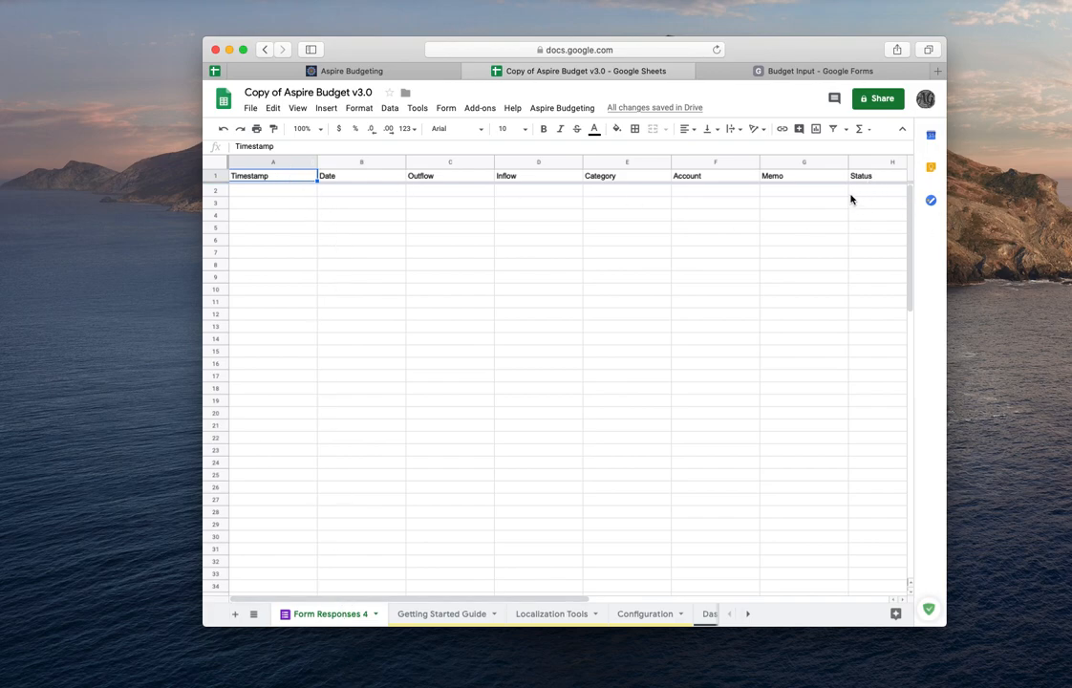
pyautogui.click(823, 69)
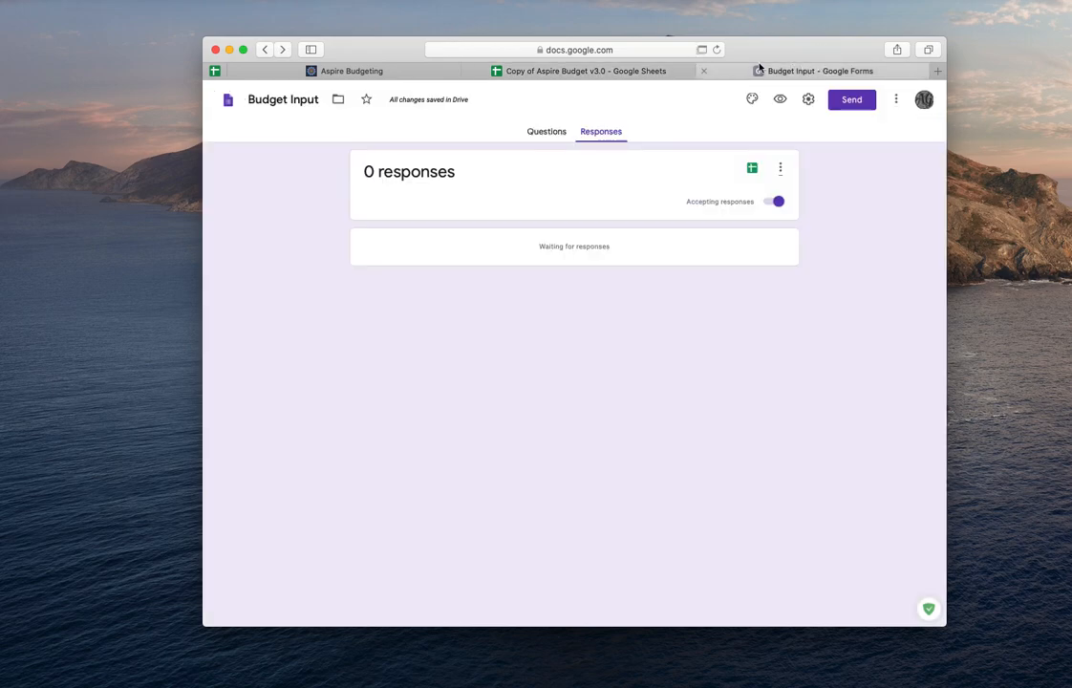
pyautogui.click(521, 70)
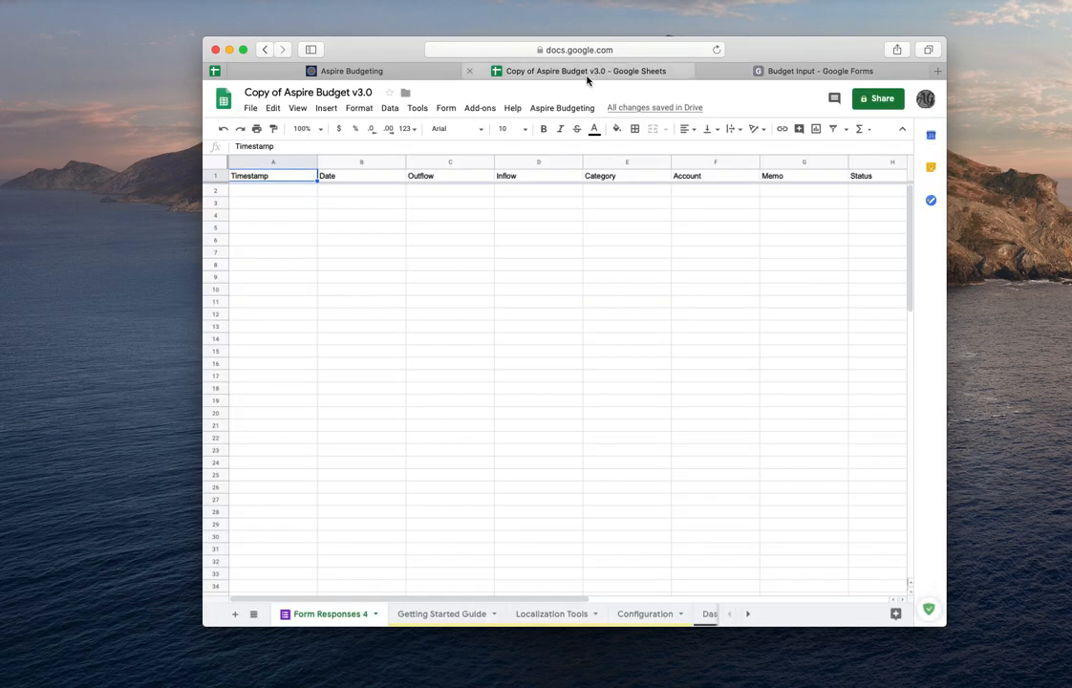
# - Add a new sheet to the spreadsheet and rename it totals
pyautogui.click(235, 614)
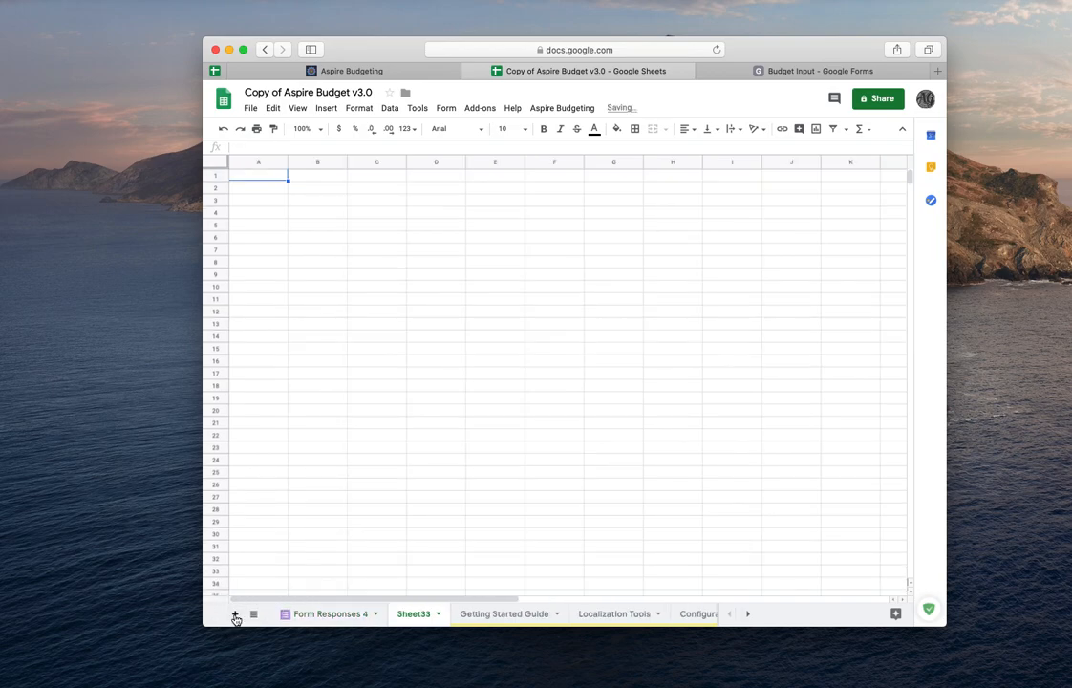
pyautogui.rightClick(410, 616)
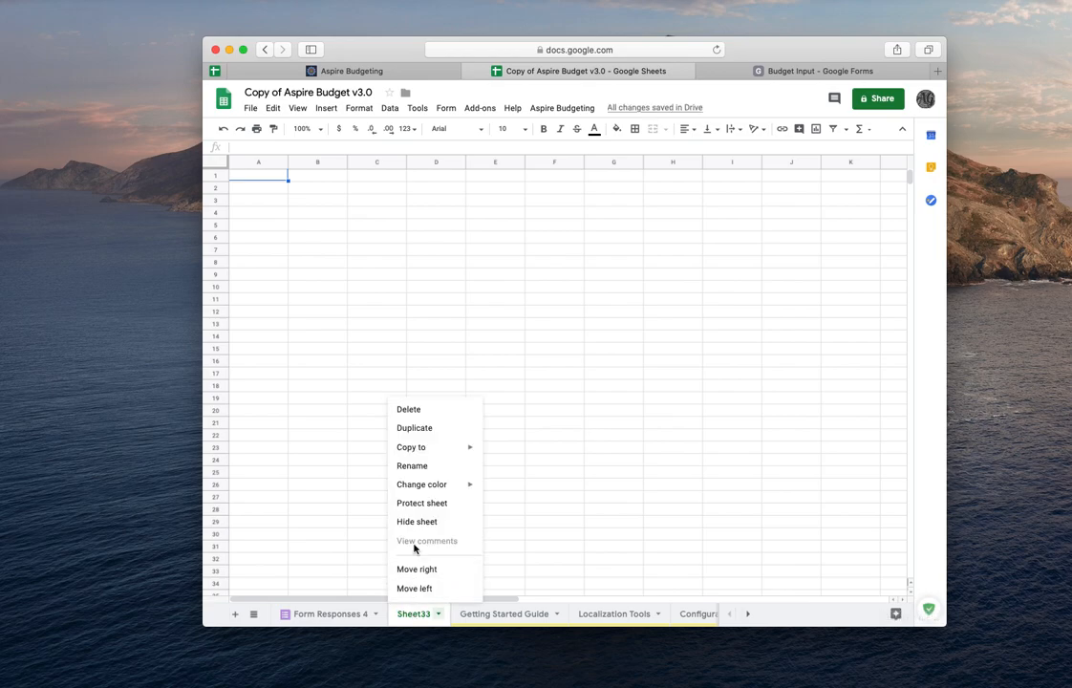
pyautogui.click(426, 469)
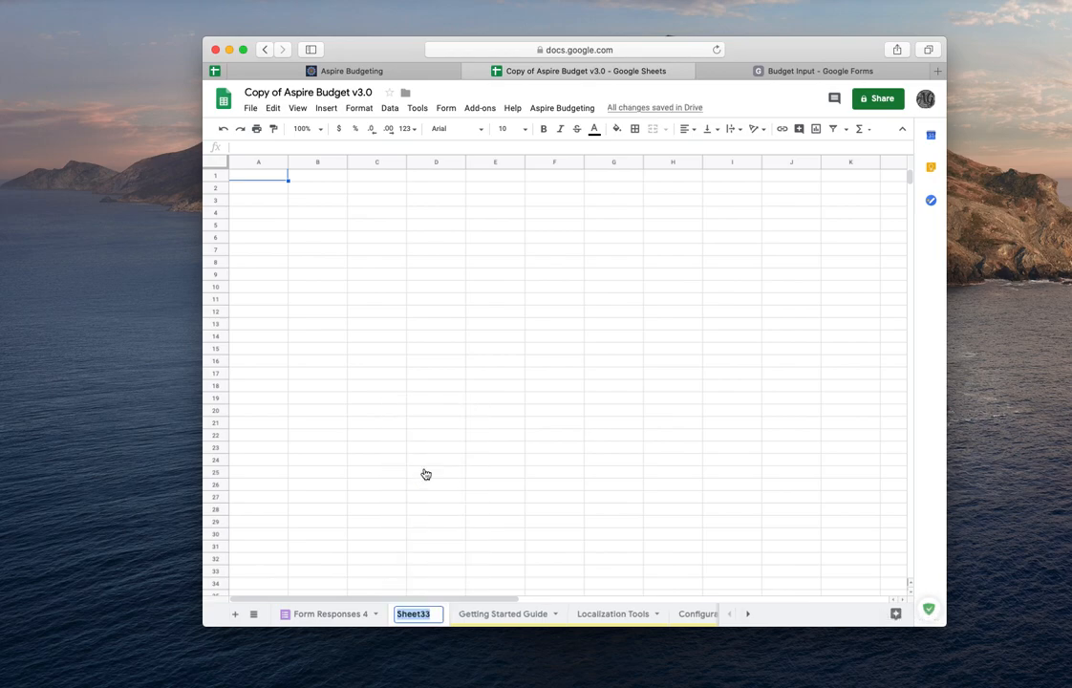
pyautogui.write('totals')
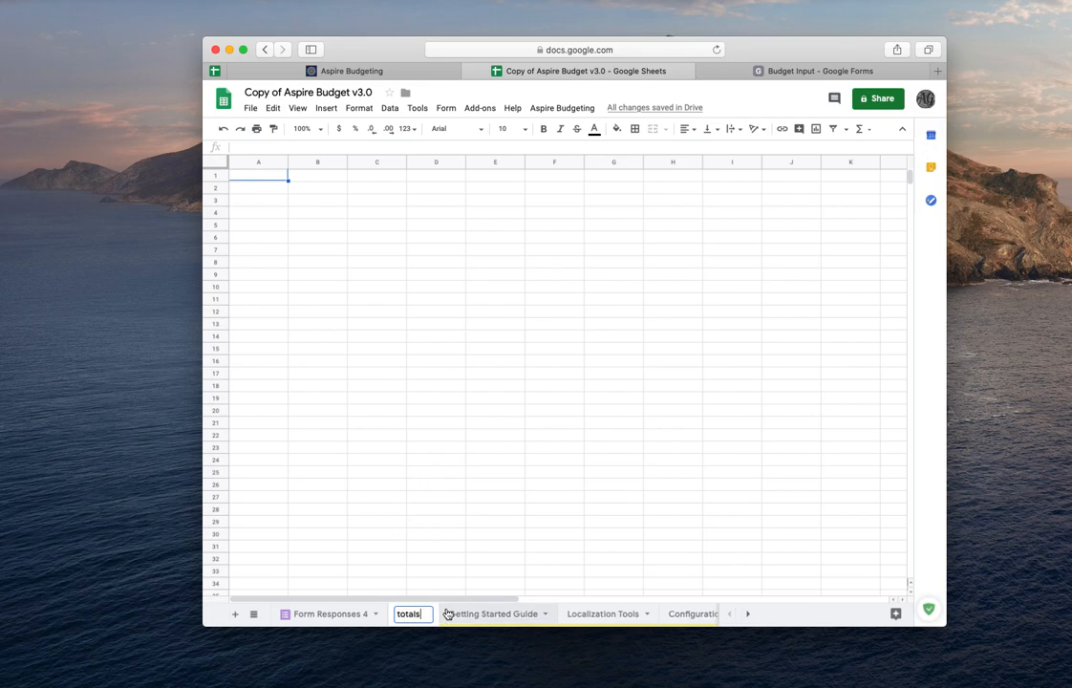
pyautogui.click(448, 614)
pyautogui.click(425, 616)
# - In cell A1 of the totals sheet, enter =QUERY('Form Responses 4'!A:H) covering all response columns
pyautogui.click(252, 176)
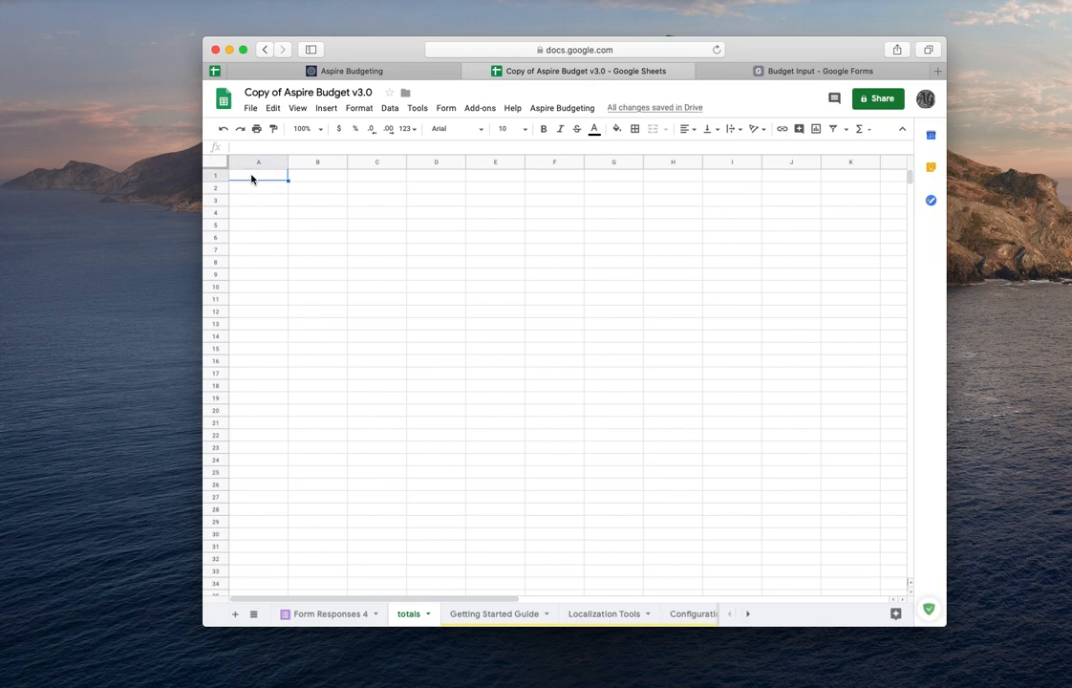
pyautogui.write('=')
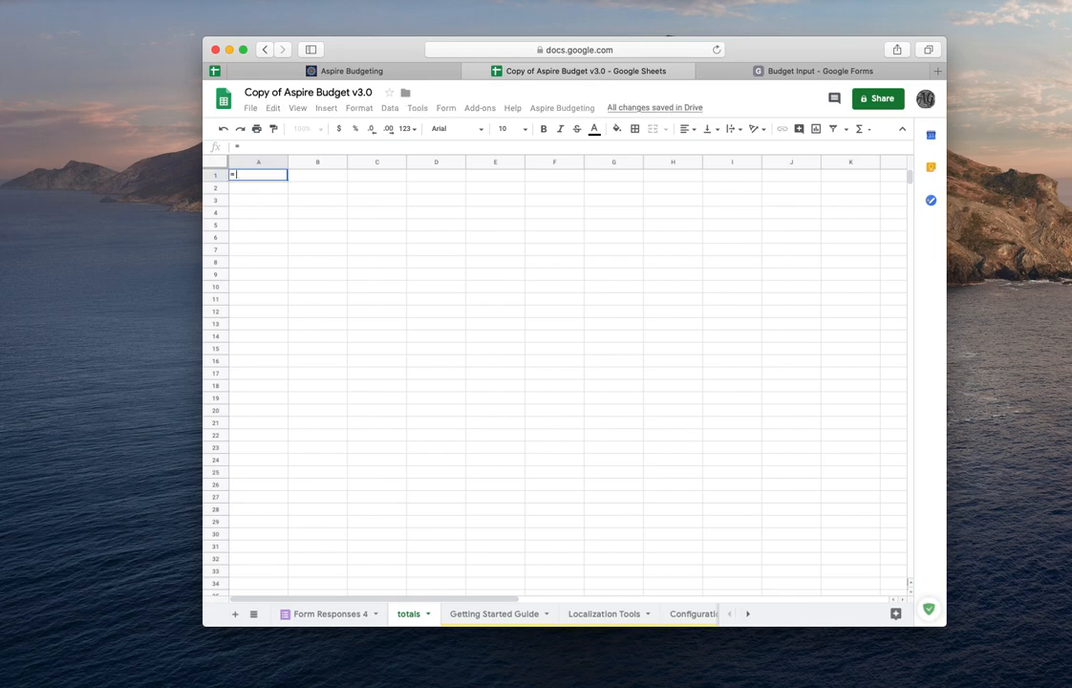
pyautogui.write('query(')
pyautogui.click(324, 615)
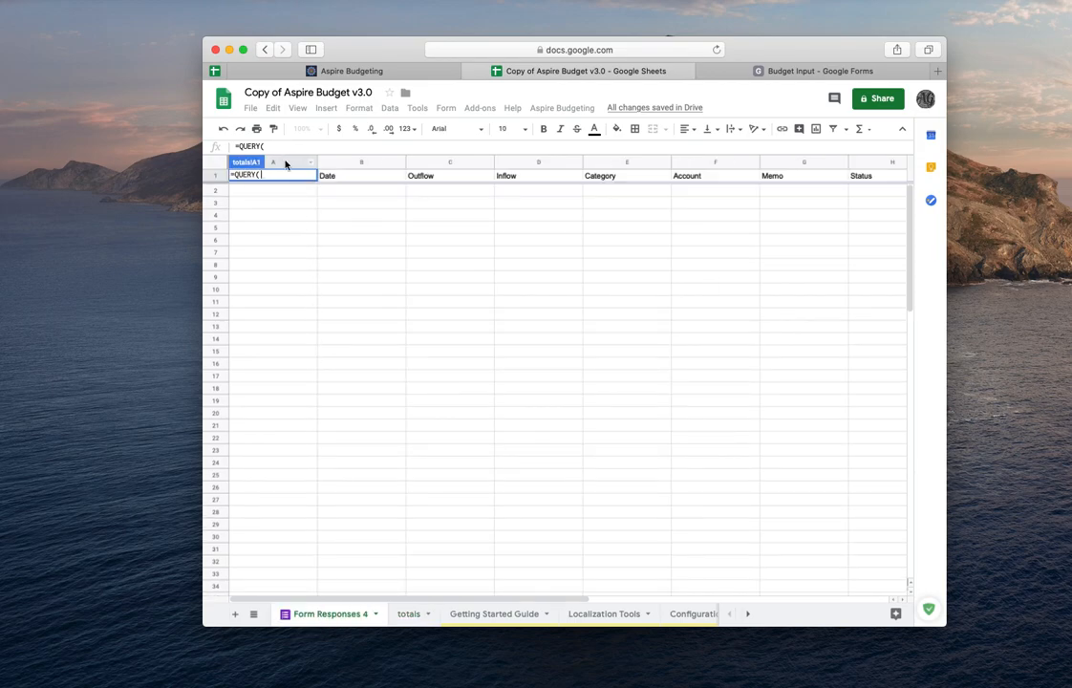
pyautogui.moveTo(285, 164); pyautogui.dragTo(866, 161)
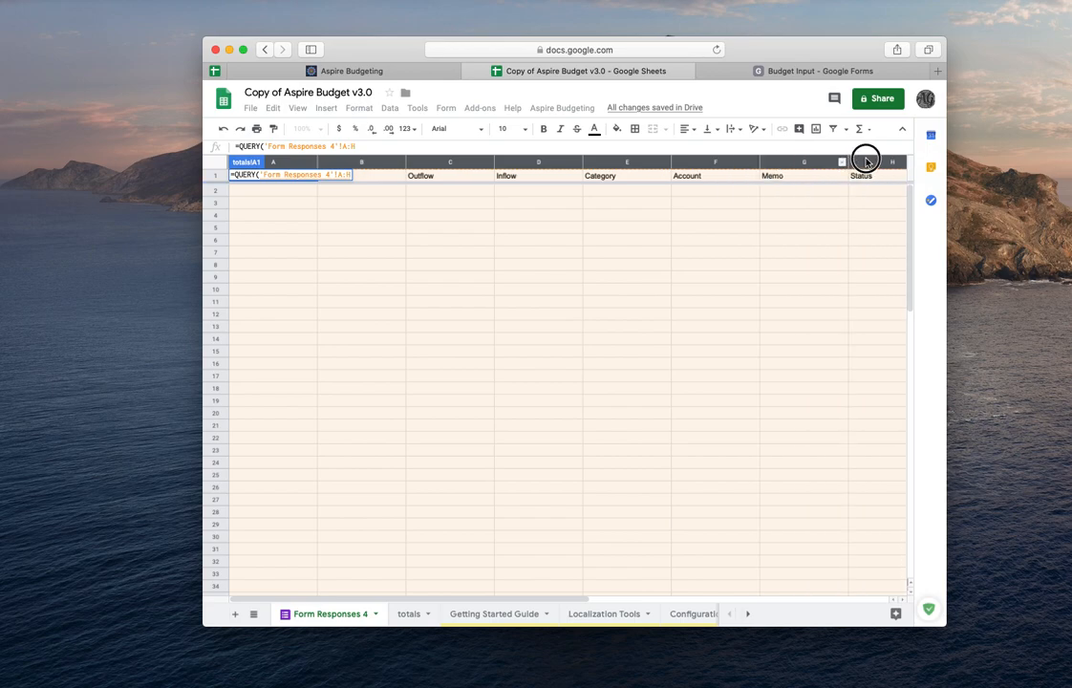
pyautogui.moveTo(866, 160); pyautogui.dragTo(864, 163)
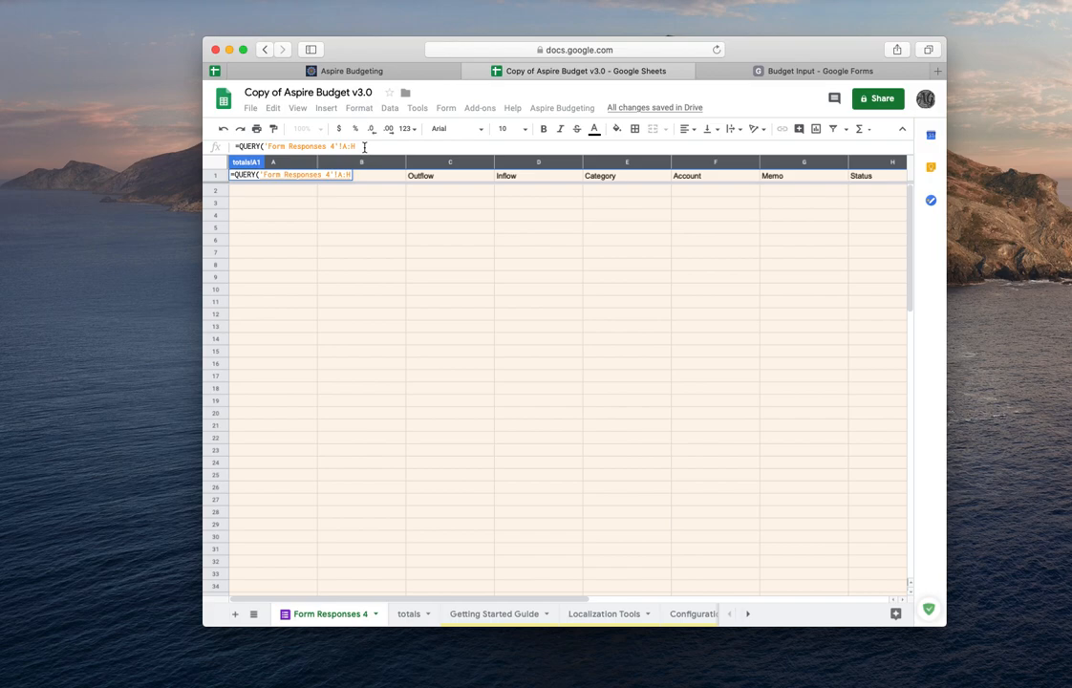
pyautogui.press('Return')
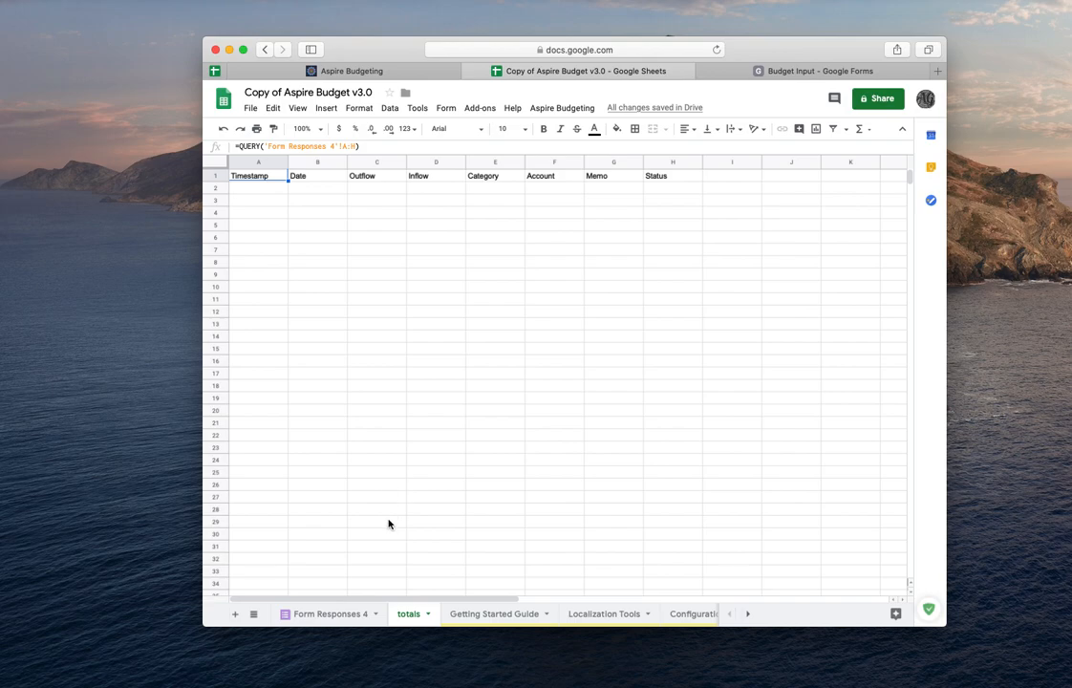
# - Open the Transactions sheet and clear the sample row's Category, Account and Status entries
pyautogui.hscroll(8, 493, 620)
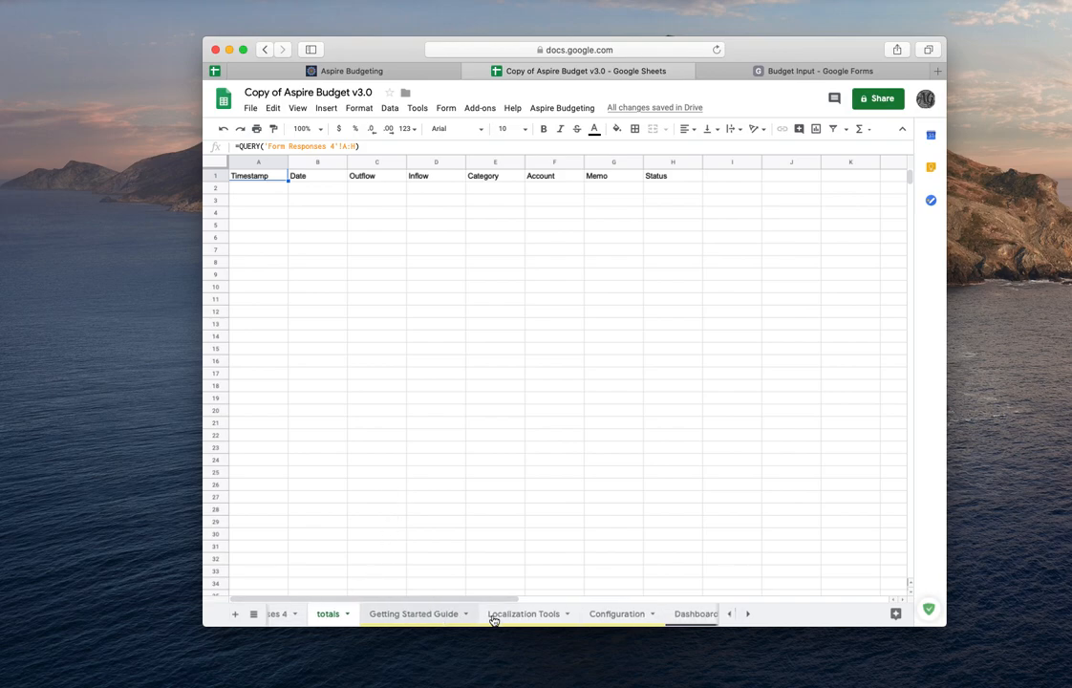
pyautogui.hscroll(2, 493, 620)
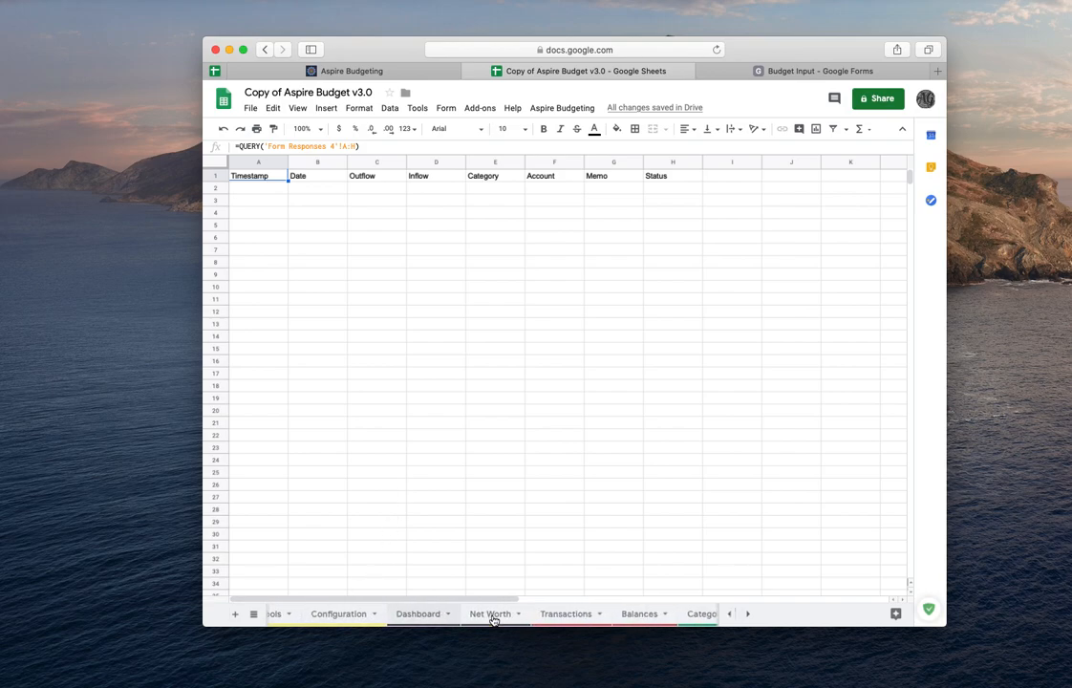
pyautogui.click(555, 617)
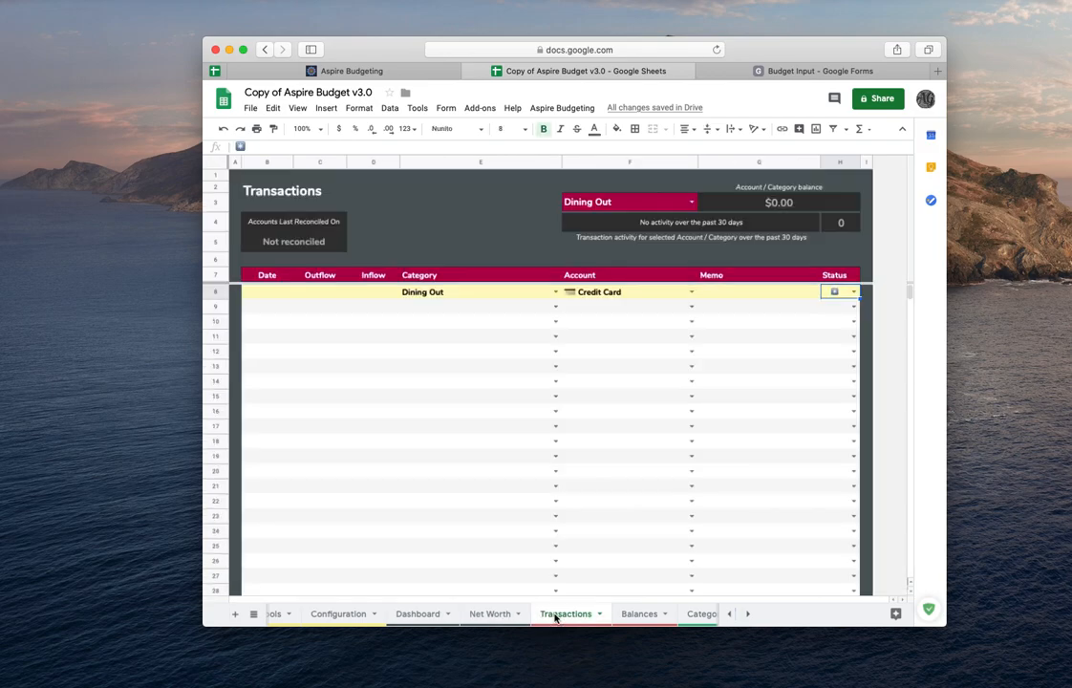
pyautogui.click(422, 294)
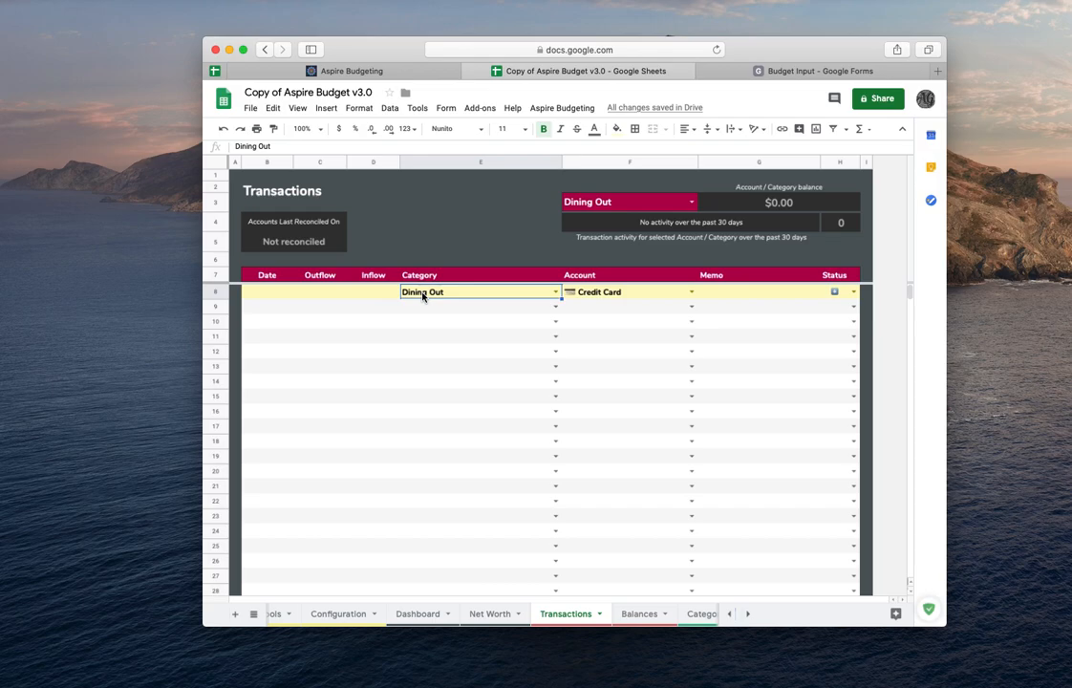
pyautogui.press('Delete')
pyautogui.click(623, 294)
pyautogui.press('Delete')
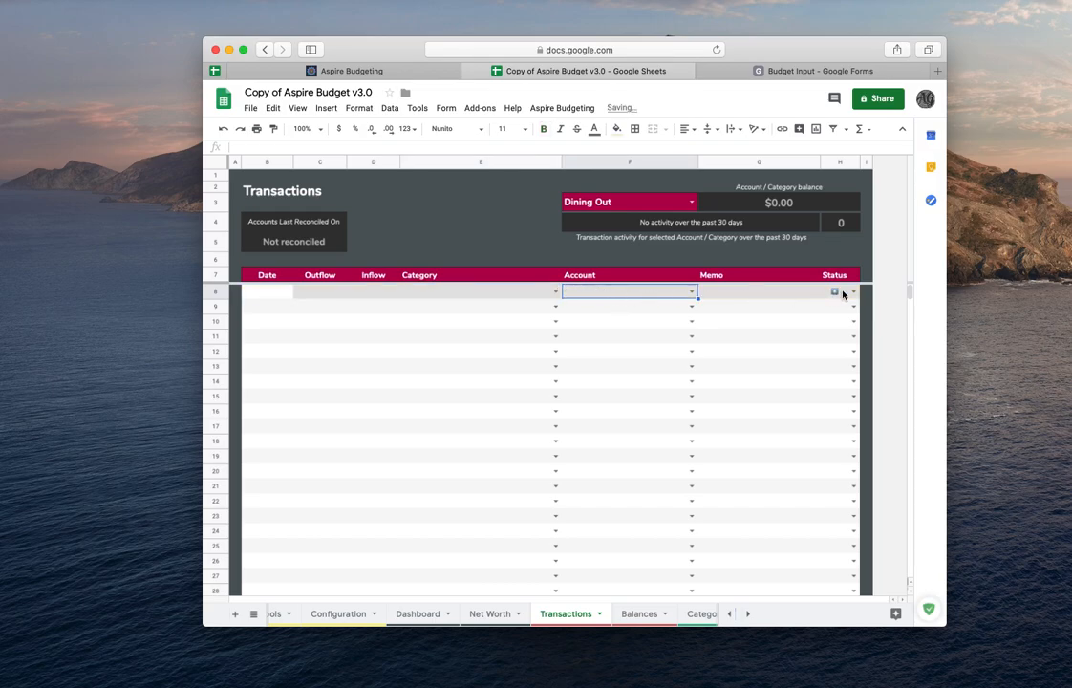
pyautogui.click(843, 294)
pyautogui.press('Delete')
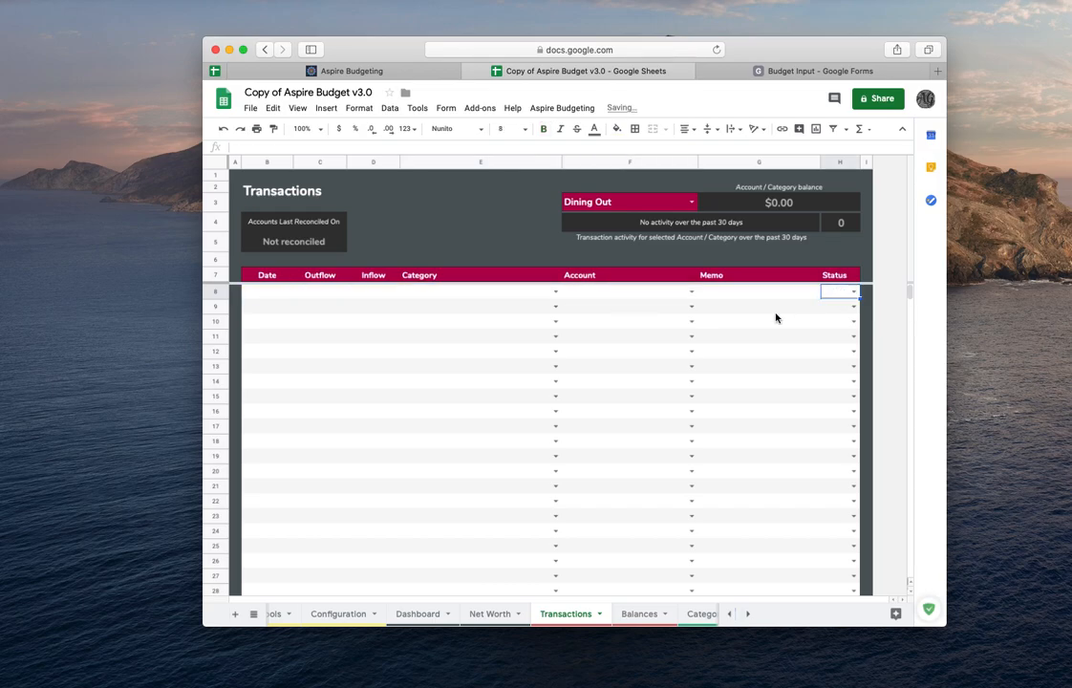
# - In the Transactions sheet's first Date cell, enter a formula referencing cell B2 of the totals sheet
pyautogui.click(268, 295)
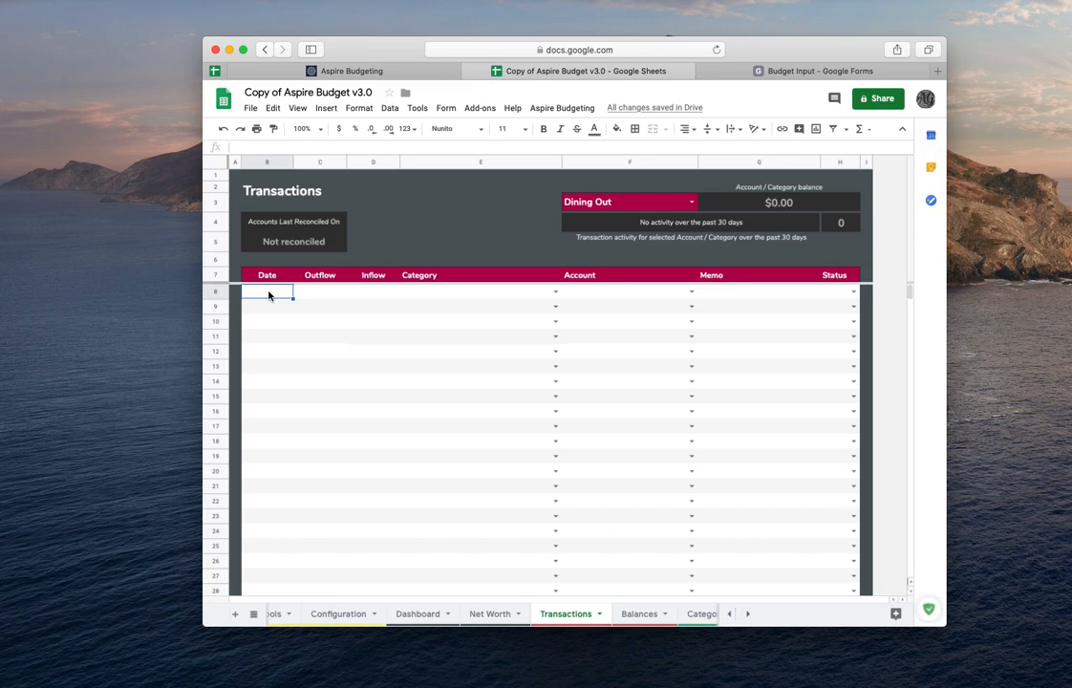
pyautogui.write('=')
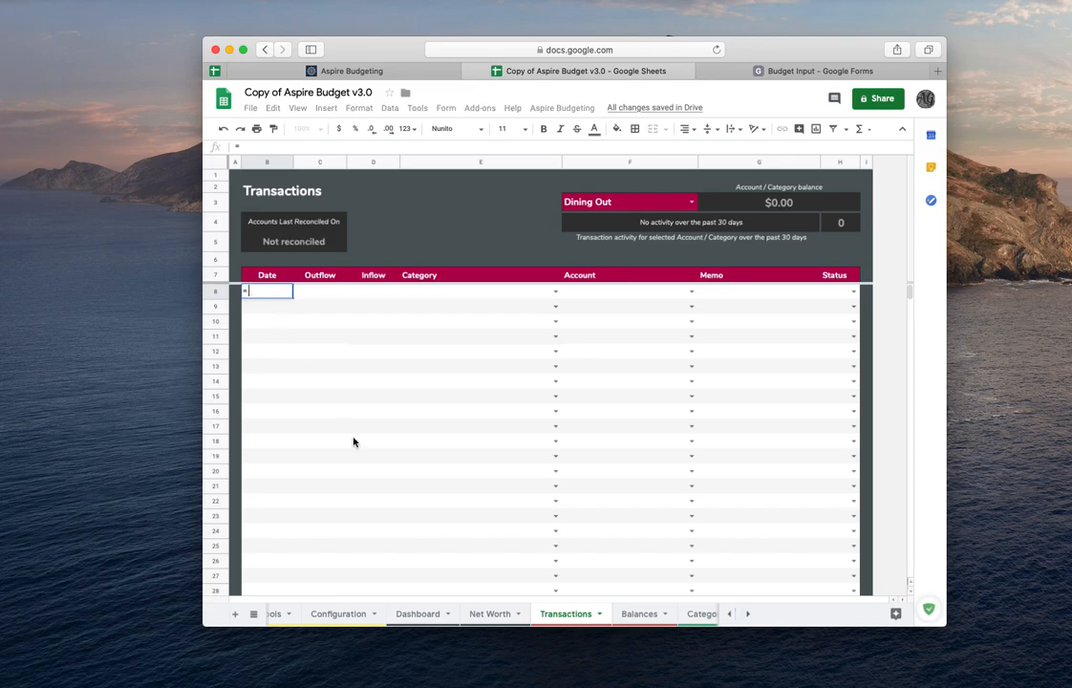
pyautogui.hscroll(-5, 378, 618)
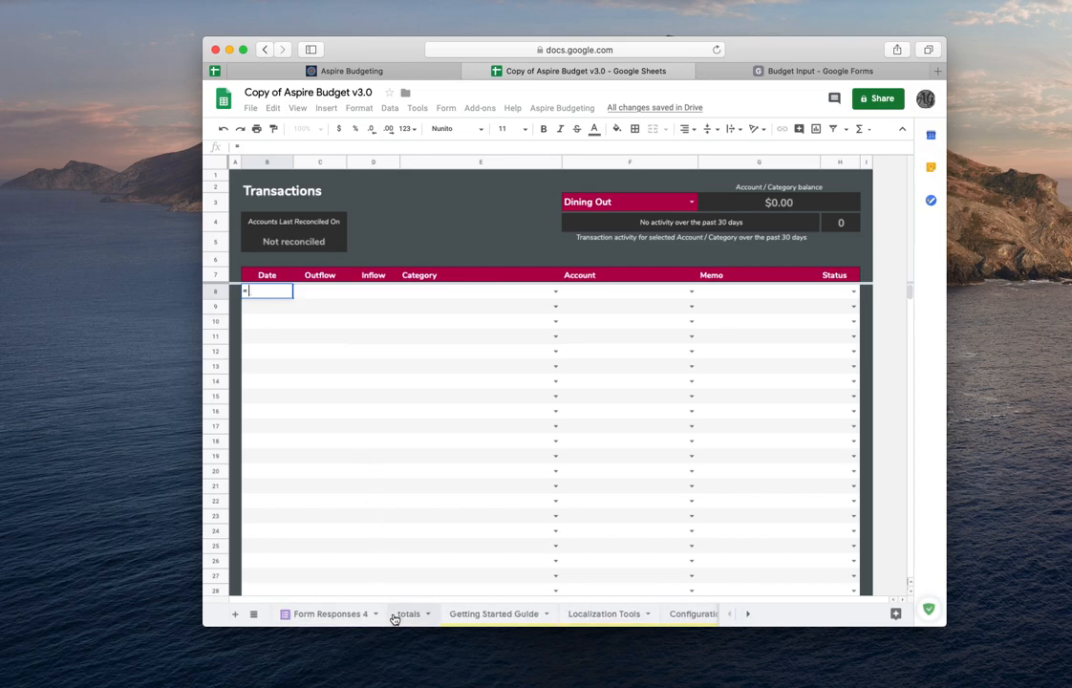
pyautogui.click(402, 617)
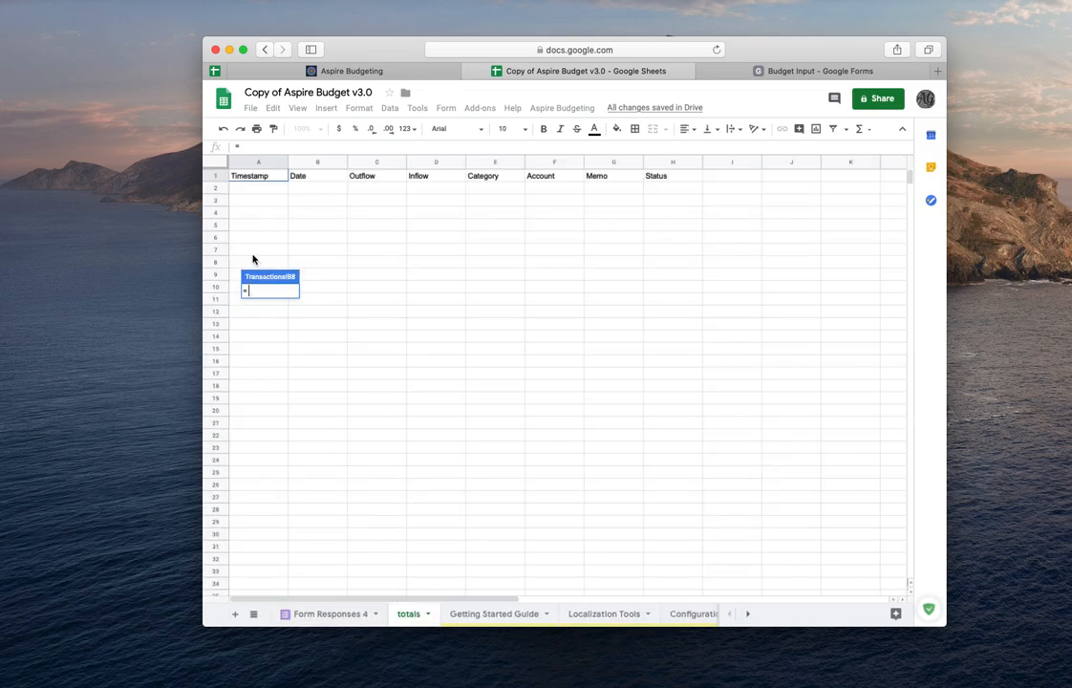
pyautogui.click(313, 188)
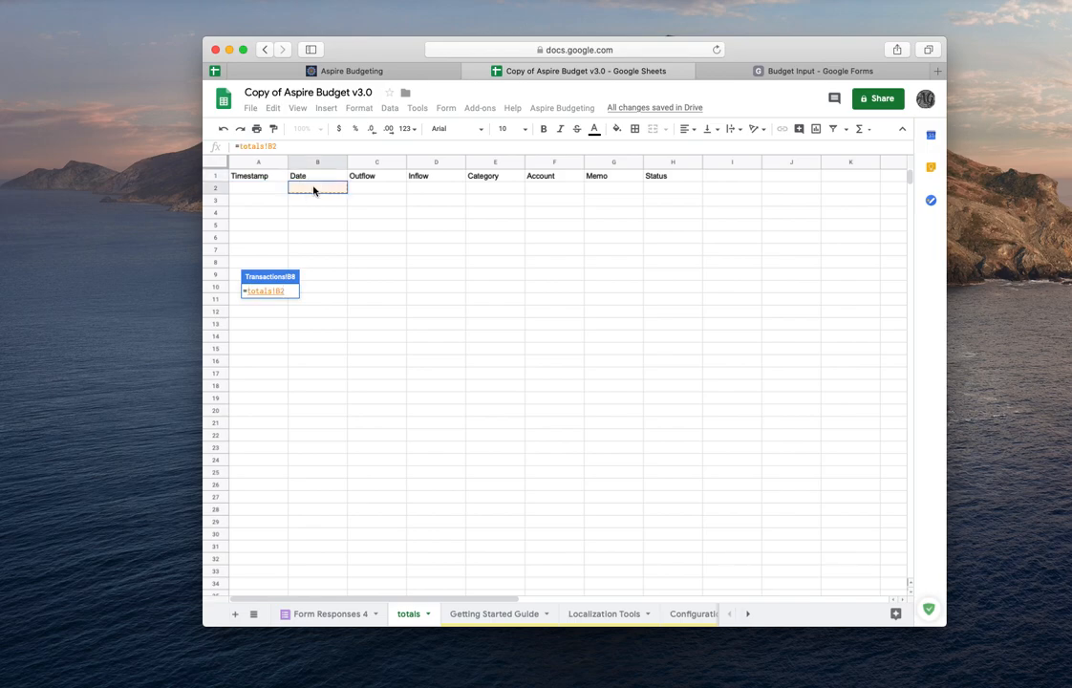
pyautogui.press('Return')
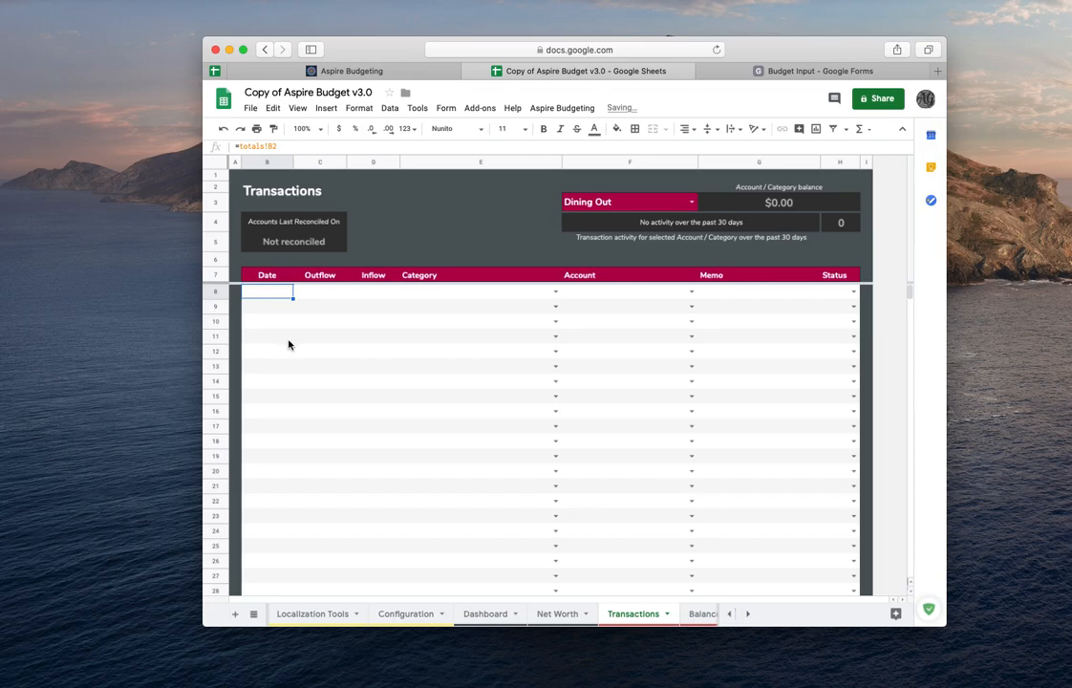
# - Try to copy the Date formula down the Transactions Date column to the last row
pyautogui.doubleClick(266, 293)
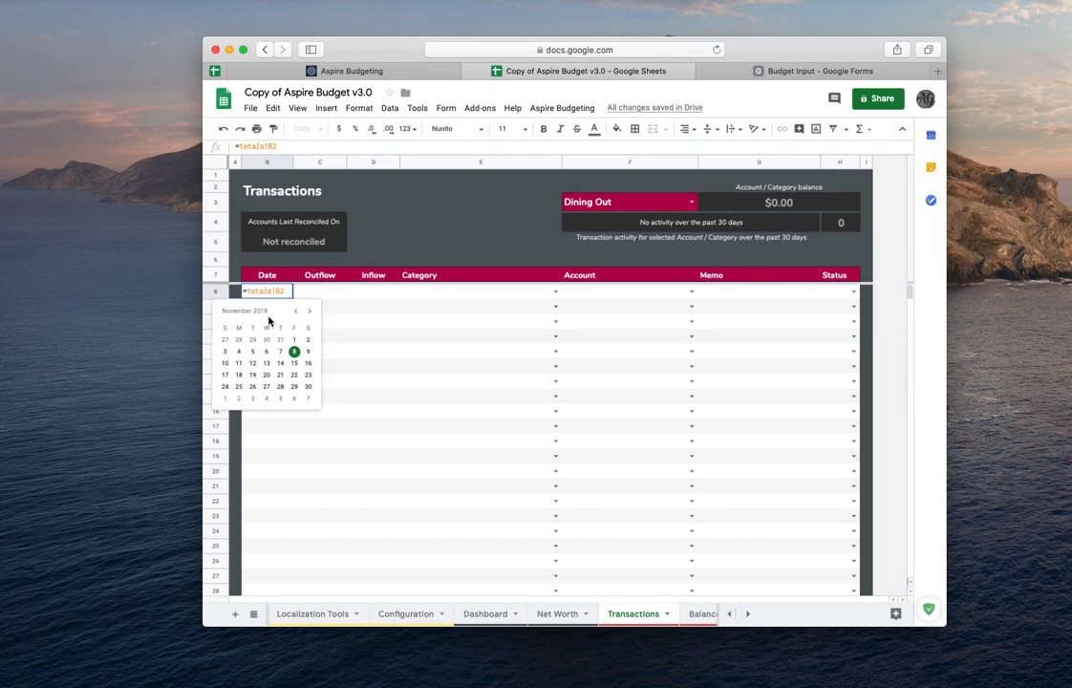
pyautogui.click(321, 293)
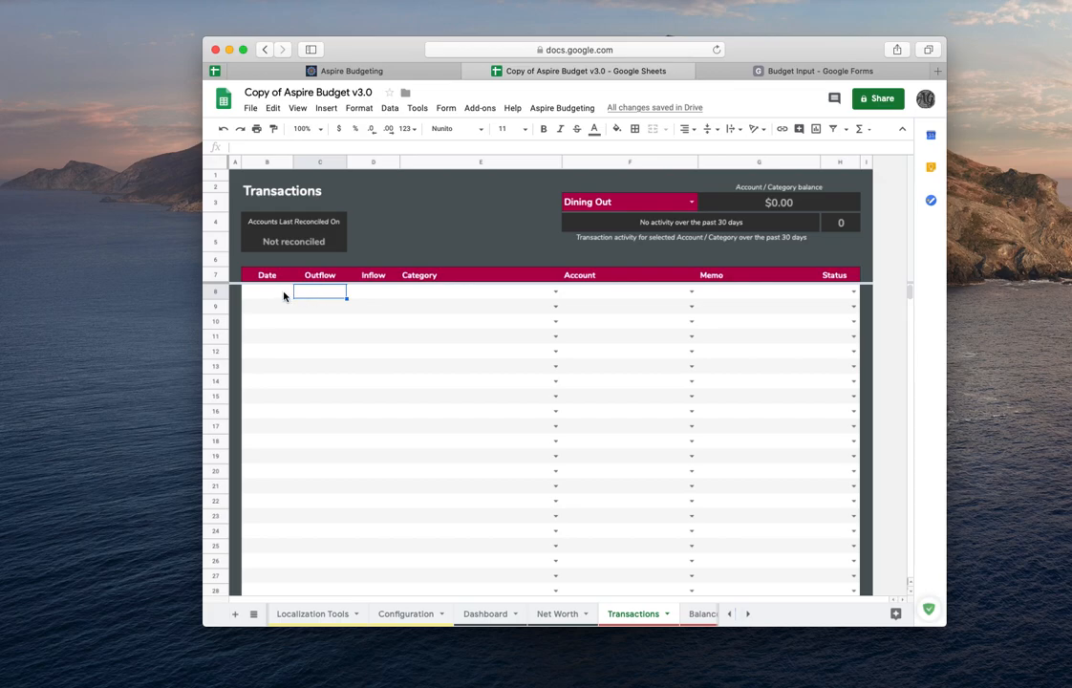
pyautogui.click(285, 293)
pyautogui.moveTo(293, 299); pyautogui.dragTo(280, 594)
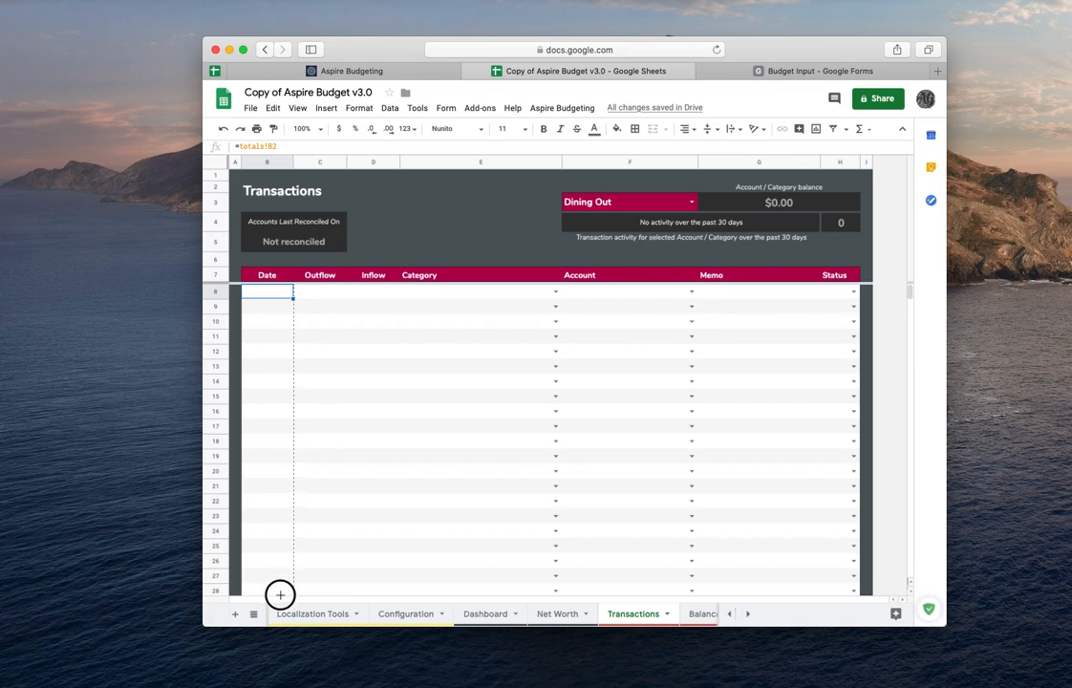
pyautogui.moveTo(280, 594); pyautogui.dragTo(280, 598)
pyautogui.scroll(-20, 280, 593)
pyautogui.scroll(-20, 280, 592)
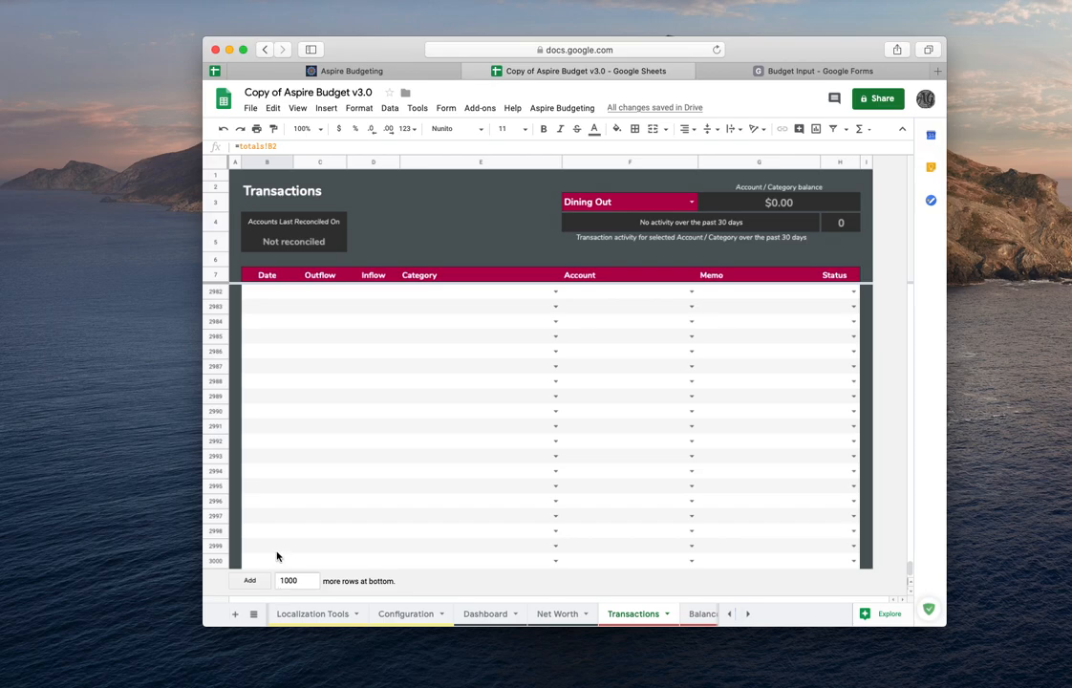
pyautogui.keyDown('shift'); pyautogui.click(272, 559); pyautogui.keyUp('shift')
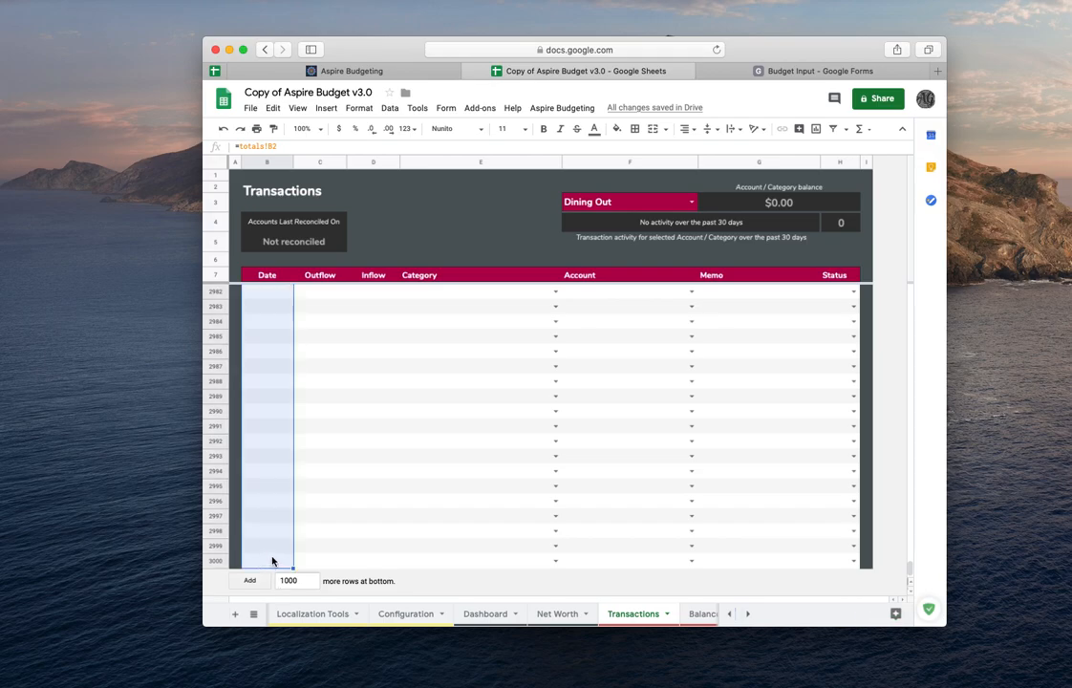
pyautogui.doubleClick(274, 546)
pyautogui.click(270, 561)
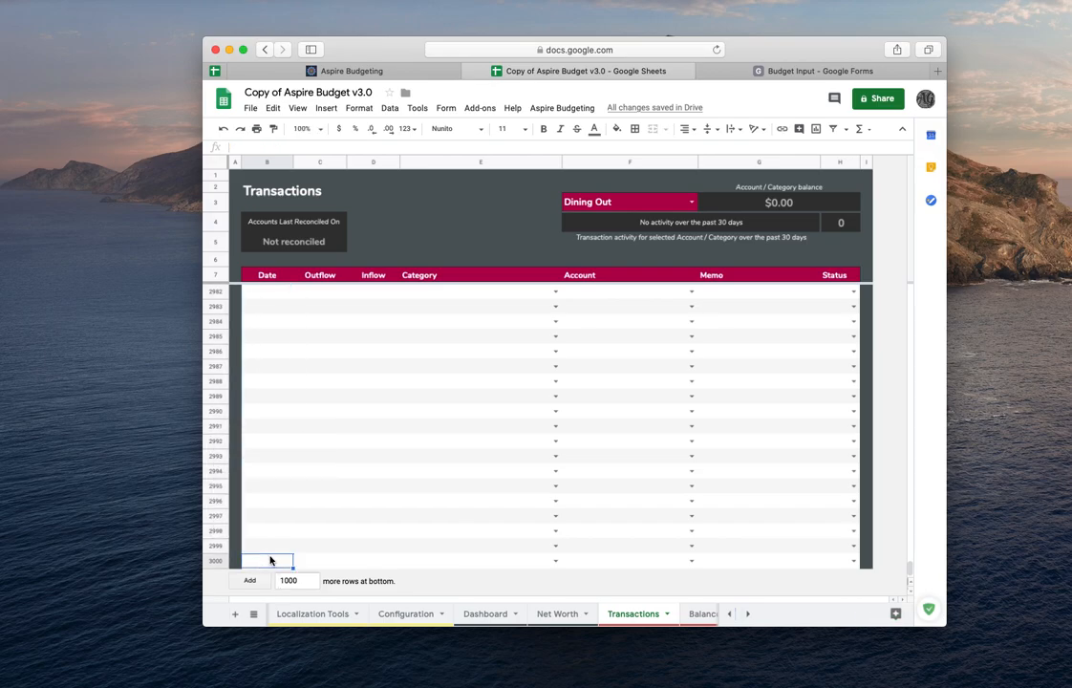
pyautogui.doubleClick(270, 562)
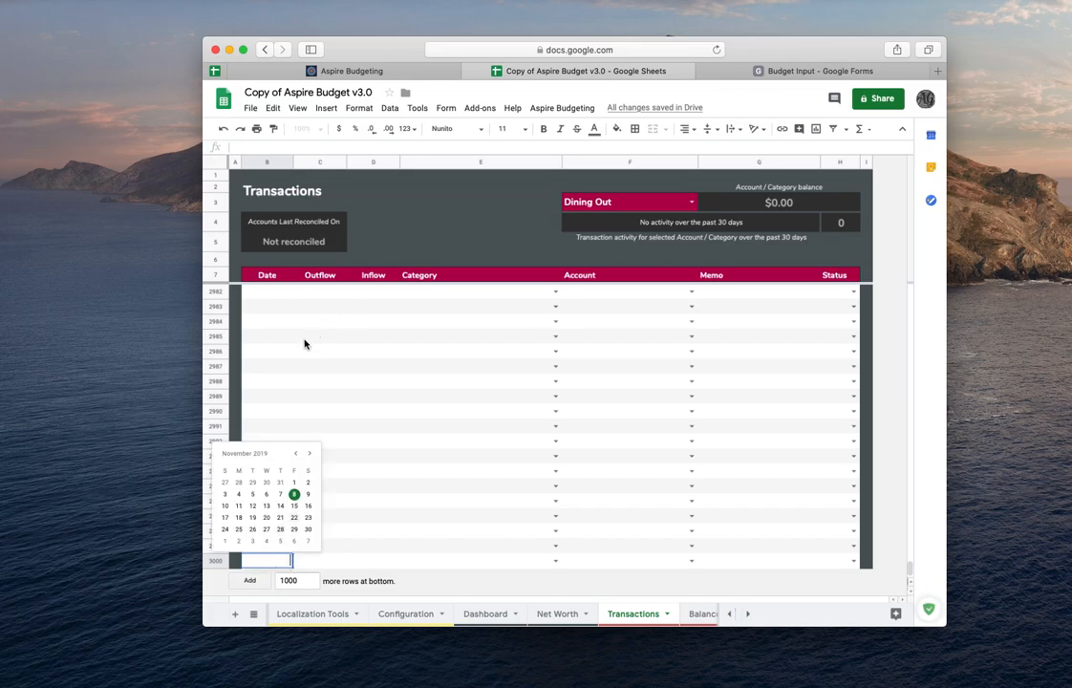
# - Fill the =totals!B2 formula from the first Date cell down the Date column to row 2999
pyautogui.scroll(20, 305, 344)
pyautogui.scroll(20, 304, 344)
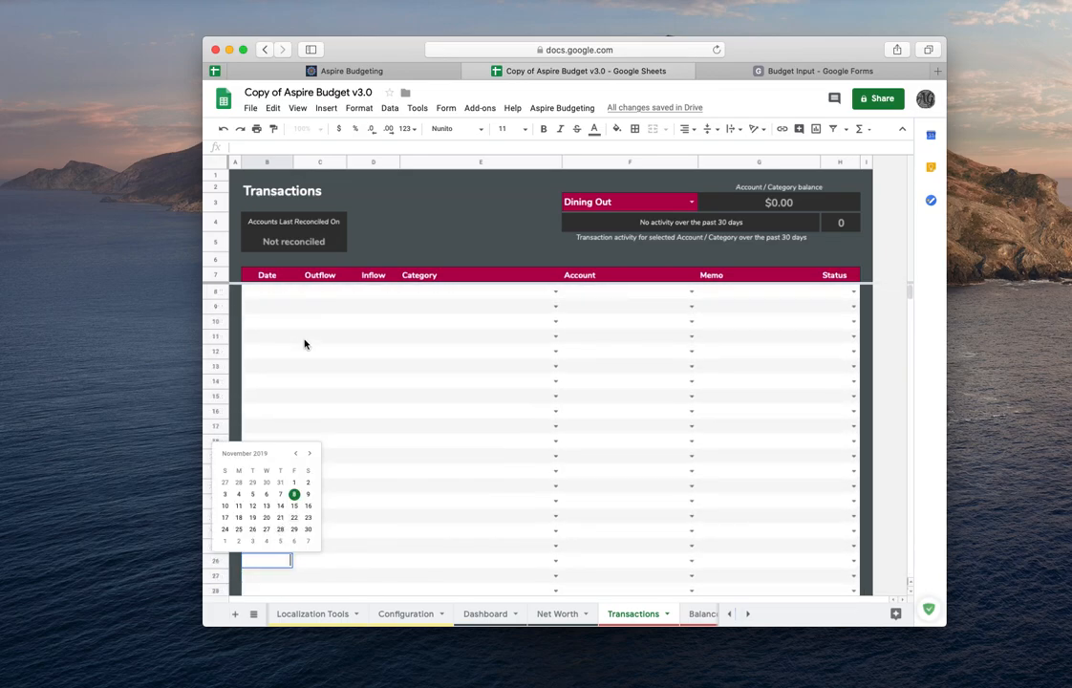
pyautogui.click(277, 294)
pyautogui.moveTo(293, 300); pyautogui.dragTo(300, 465)
pyautogui.scroll(-20, 294, 440)
pyautogui.scroll(-20, 298, 447)
pyautogui.scroll(-20, 297, 450)
pyautogui.scroll(-20, 297, 456)
pyautogui.scroll(-20, 301, 459)
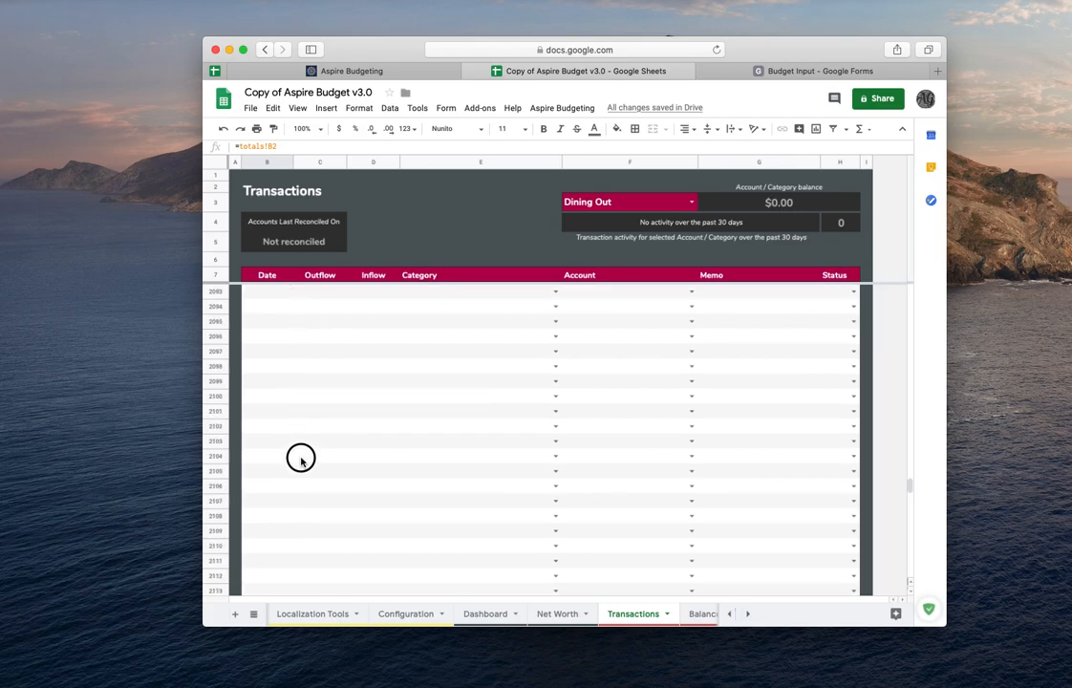
pyautogui.scroll(-20, 302, 463)
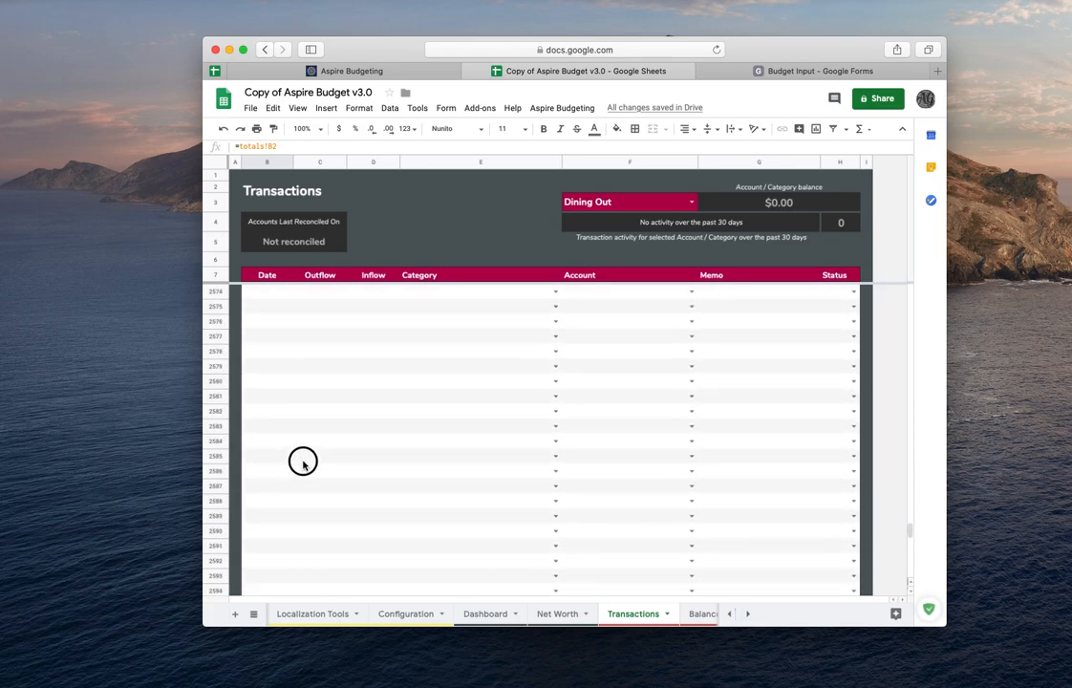
pyautogui.scroll(-8, 303, 466)
pyautogui.moveTo(303, 466); pyautogui.dragTo(284, 553)
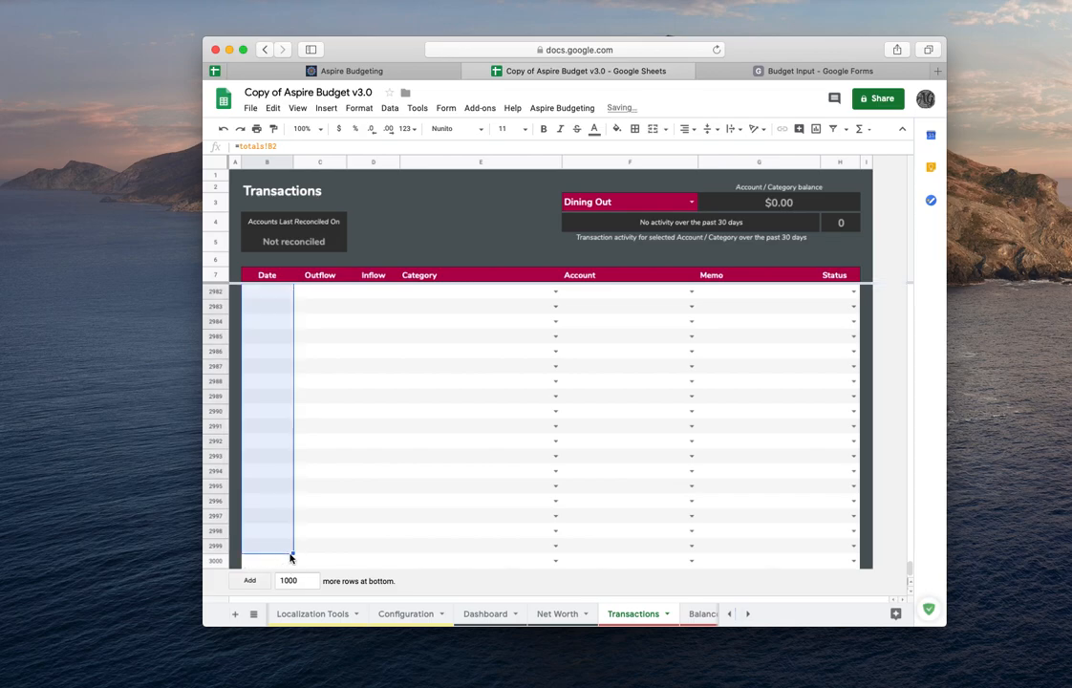
# - Inspect the filled Date cells near the bottom of the column, then return to the top
pyautogui.doubleClick(276, 546)
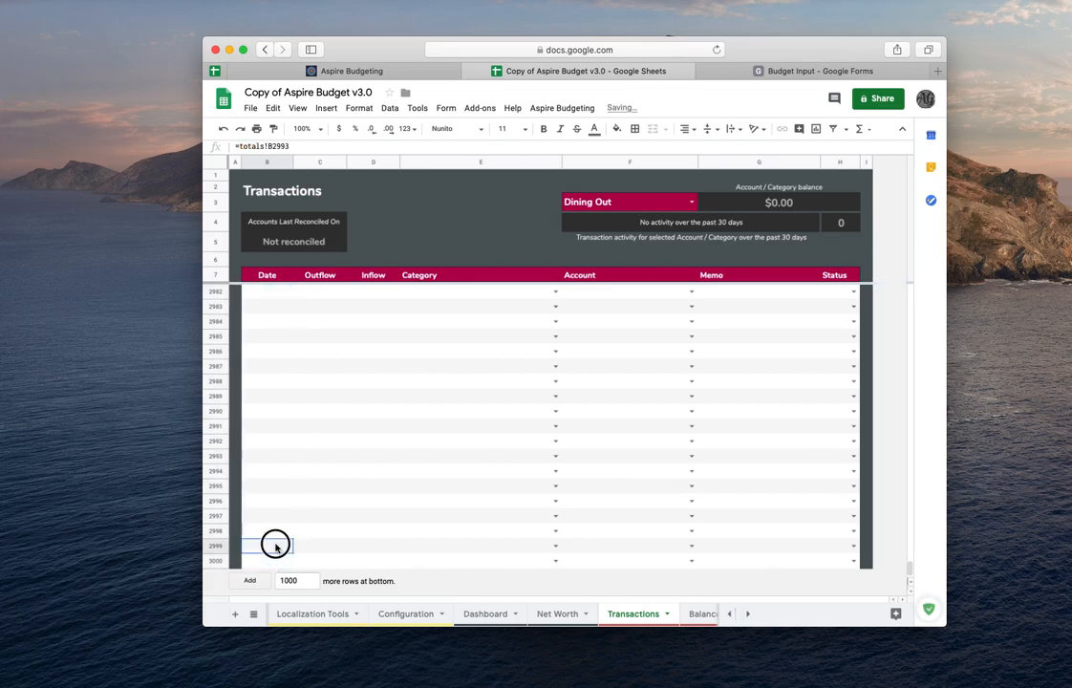
pyautogui.click(270, 558)
pyautogui.doubleClick(271, 558)
pyautogui.doubleClick(271, 418)
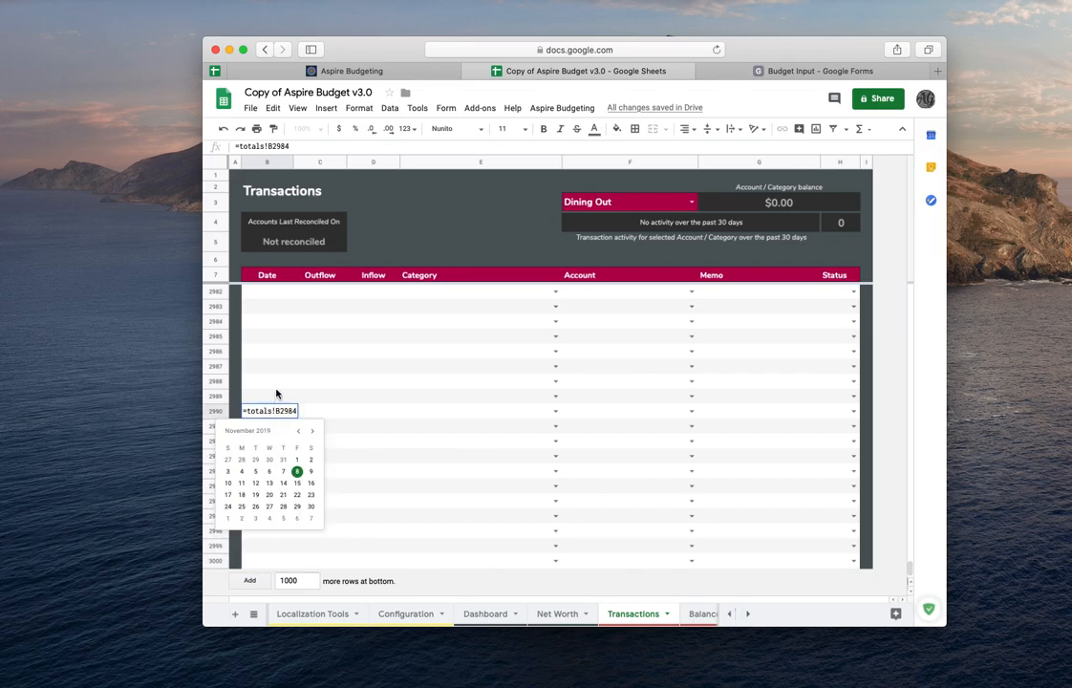
pyautogui.click(276, 388)
pyautogui.scroll(20, 276, 389)
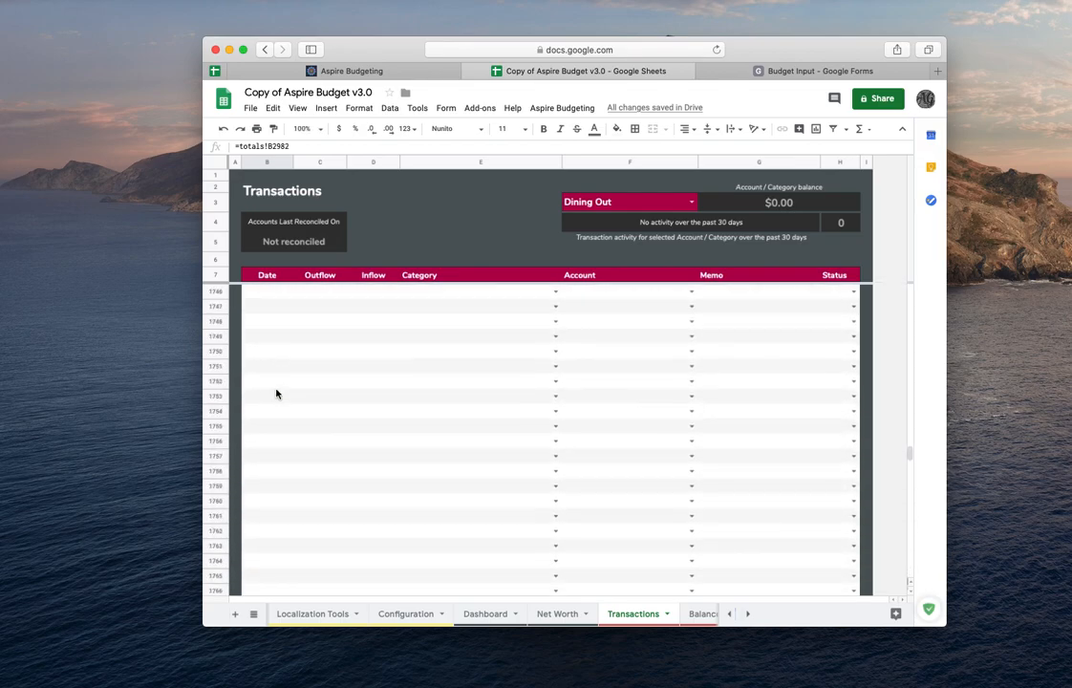
pyautogui.scroll(20, 276, 393)
pyautogui.doubleClick(258, 293)
# - In the first Outflow cell, enter a formula referencing cell C2 of the totals sheet
pyautogui.click(327, 292)
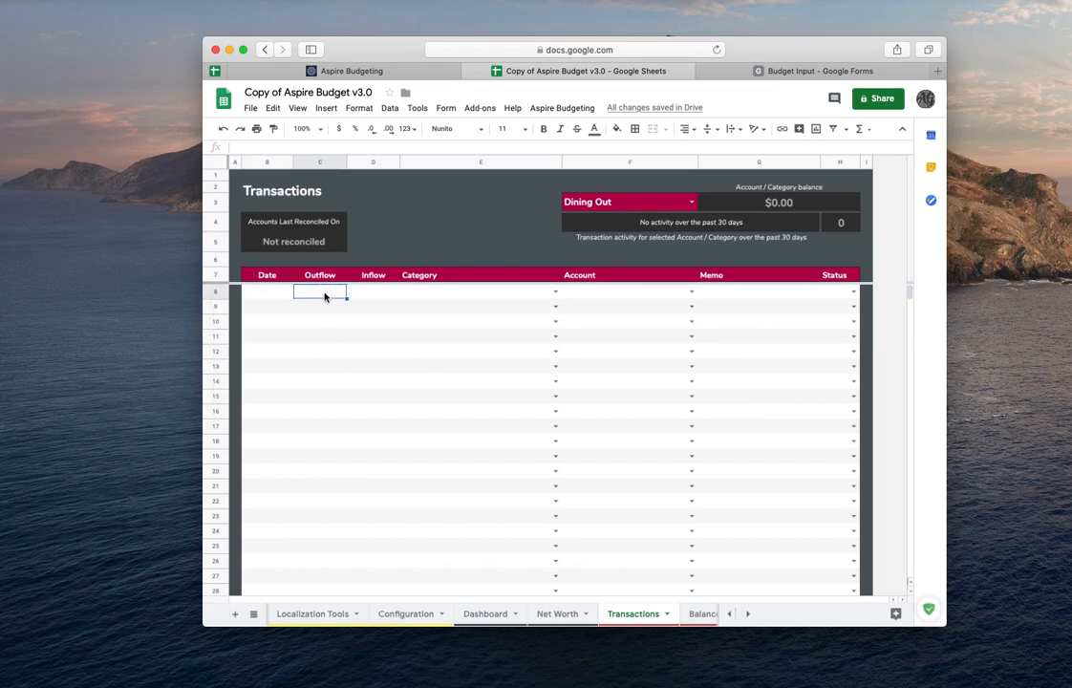
pyautogui.write('=')
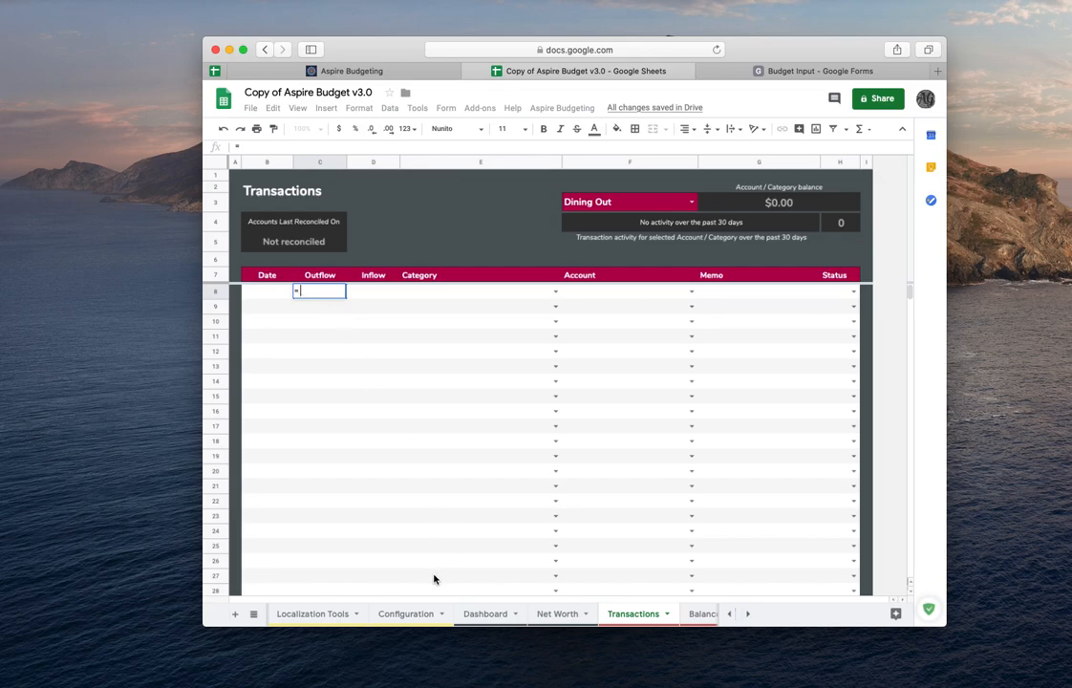
pyautogui.hscroll(-5, 395, 614)
pyautogui.click(408, 615)
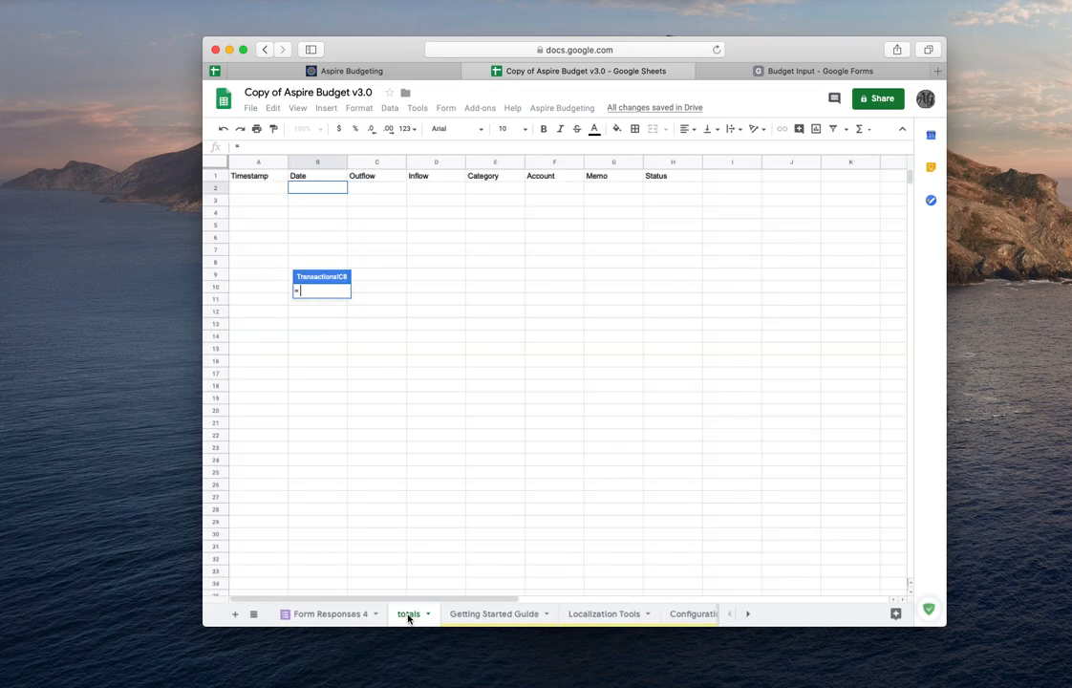
pyautogui.click(377, 188)
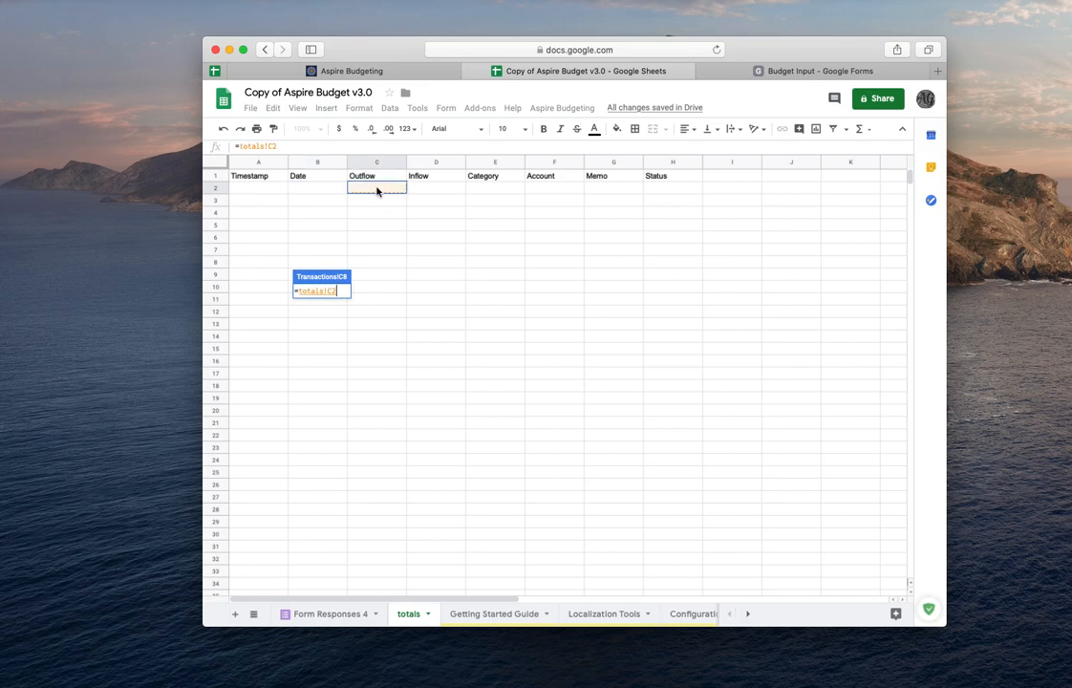
pyautogui.press('Return')
# - Fill the =totals!C2 formula down the Outflow column
pyautogui.click(329, 293)
pyautogui.click(330, 308)
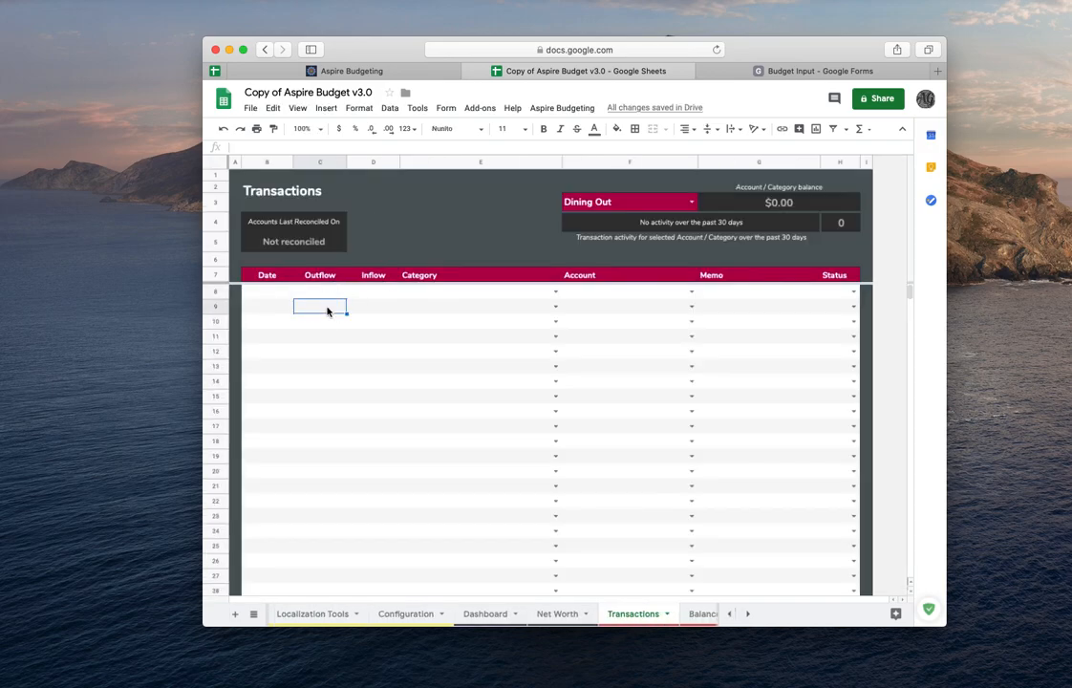
pyautogui.click(333, 295)
pyautogui.moveTo(346, 298); pyautogui.dragTo(346, 659)
pyautogui.scroll(20, 412, 469)
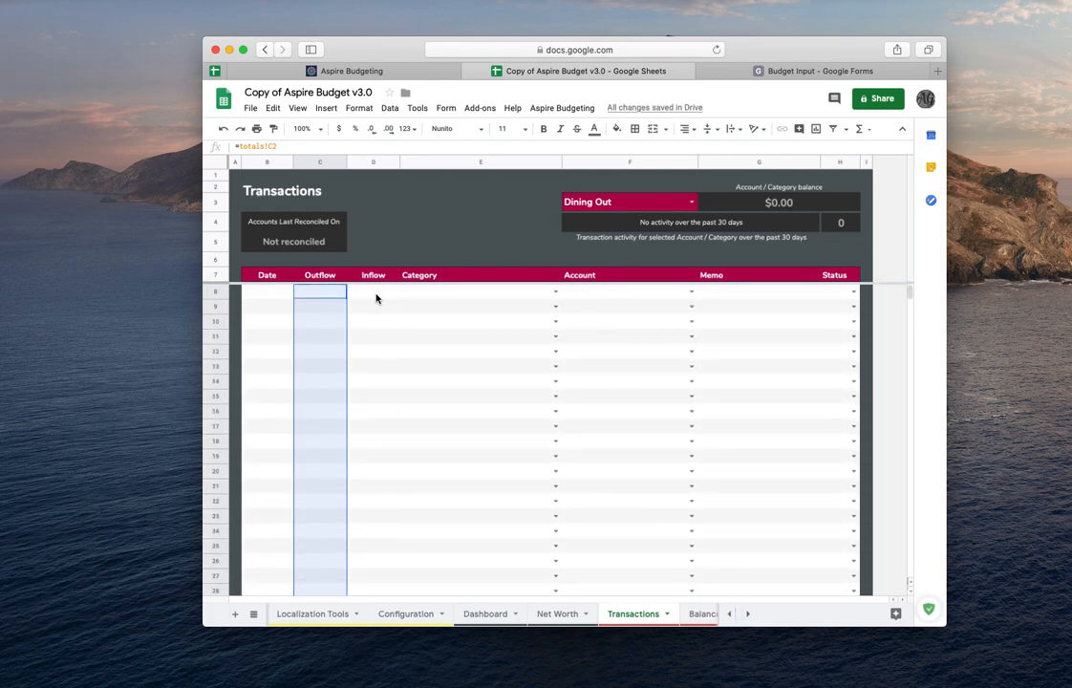
# - In the first Inflow cell, enter a formula referencing totals!D2 and fill it down the Inflow column
pyautogui.click(376, 297)
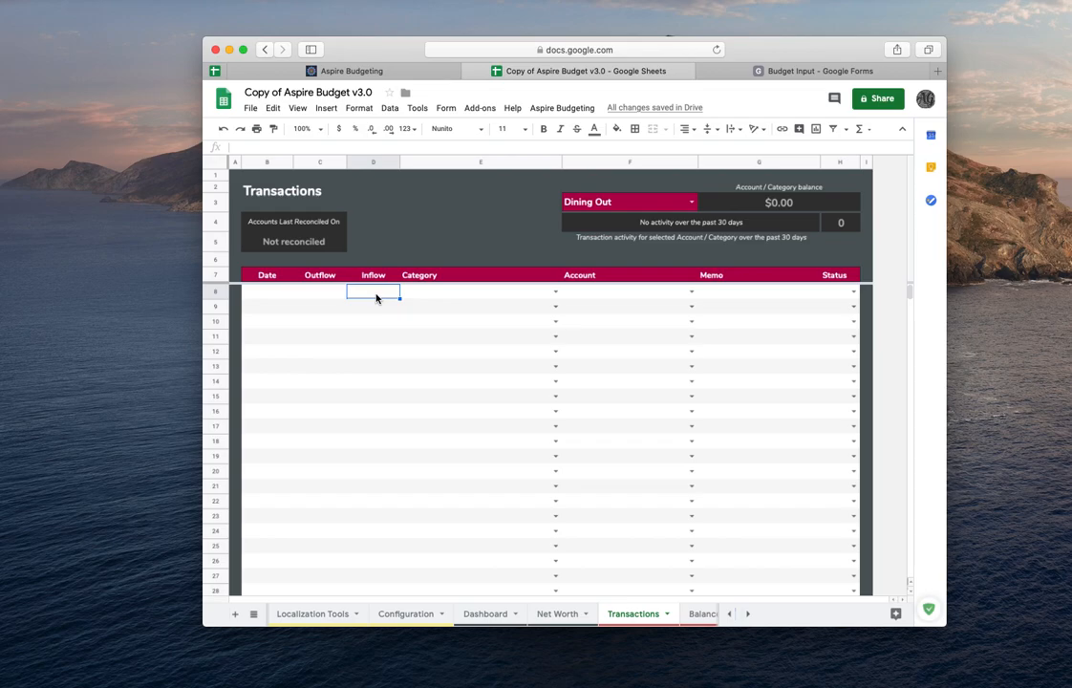
pyautogui.write('=')
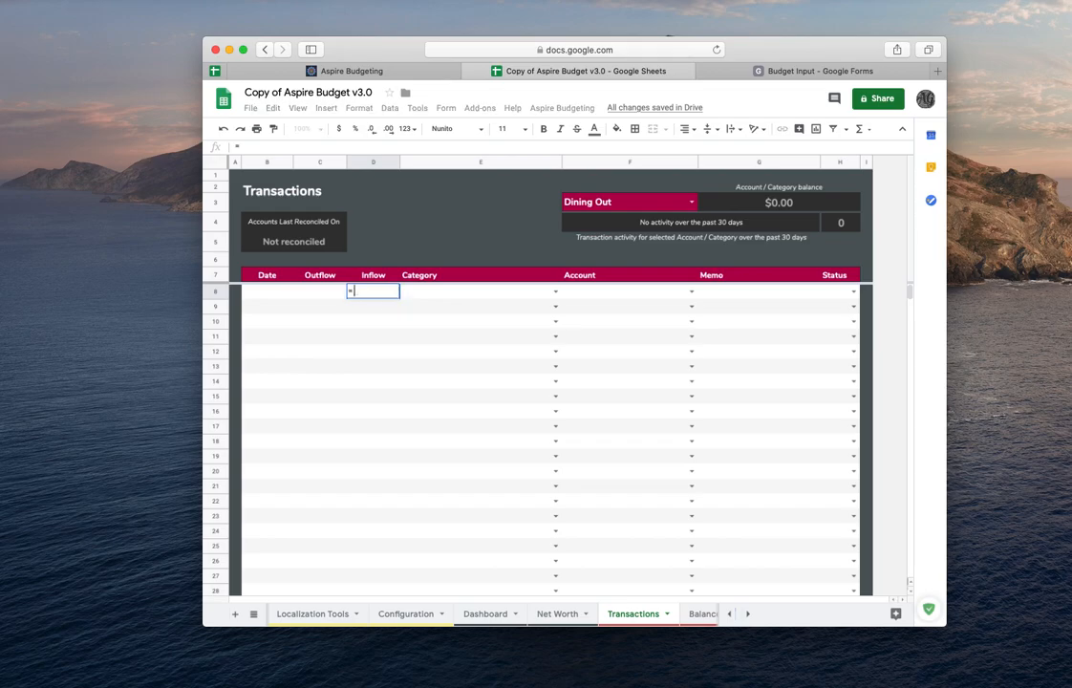
pyautogui.hscroll(-6, 304, 614)
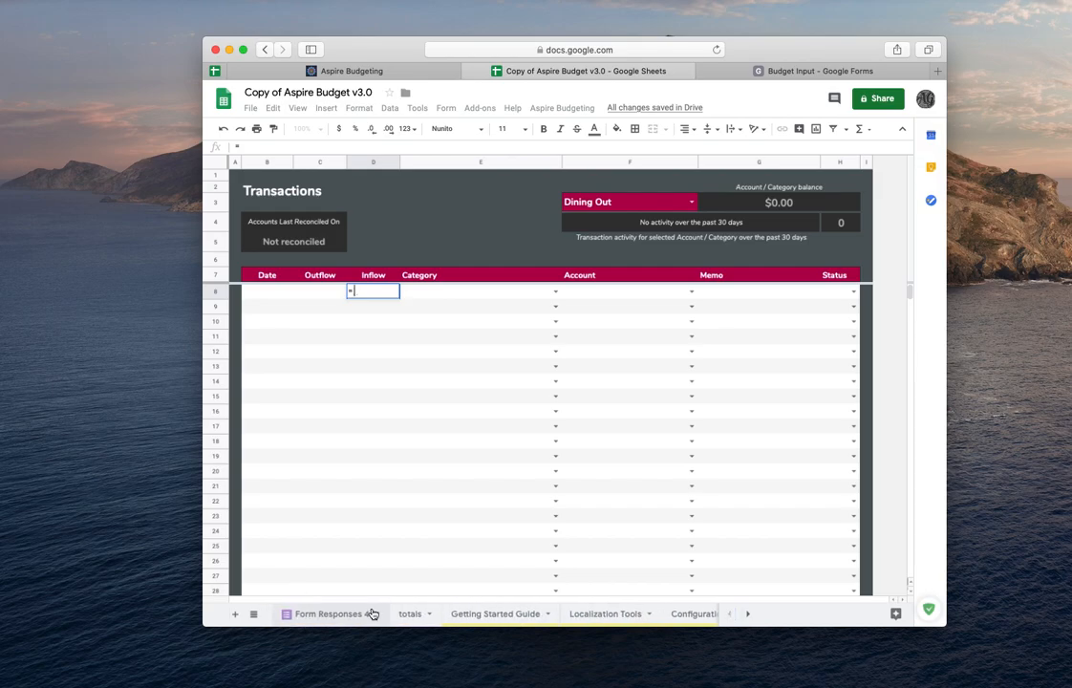
pyautogui.click(399, 613)
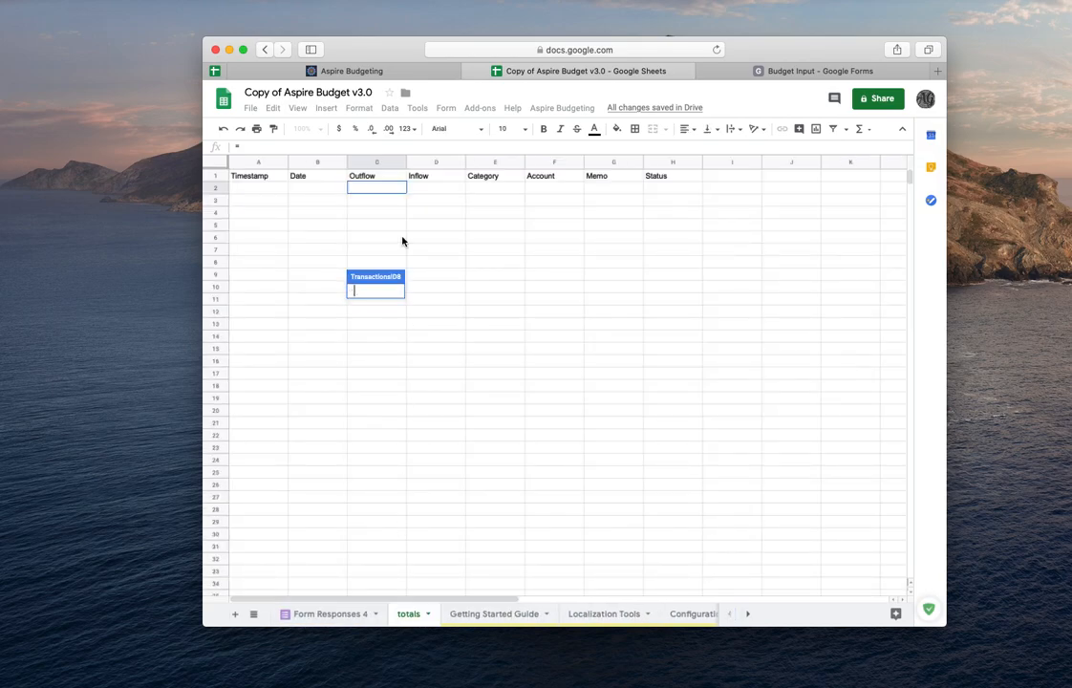
pyautogui.click(438, 189)
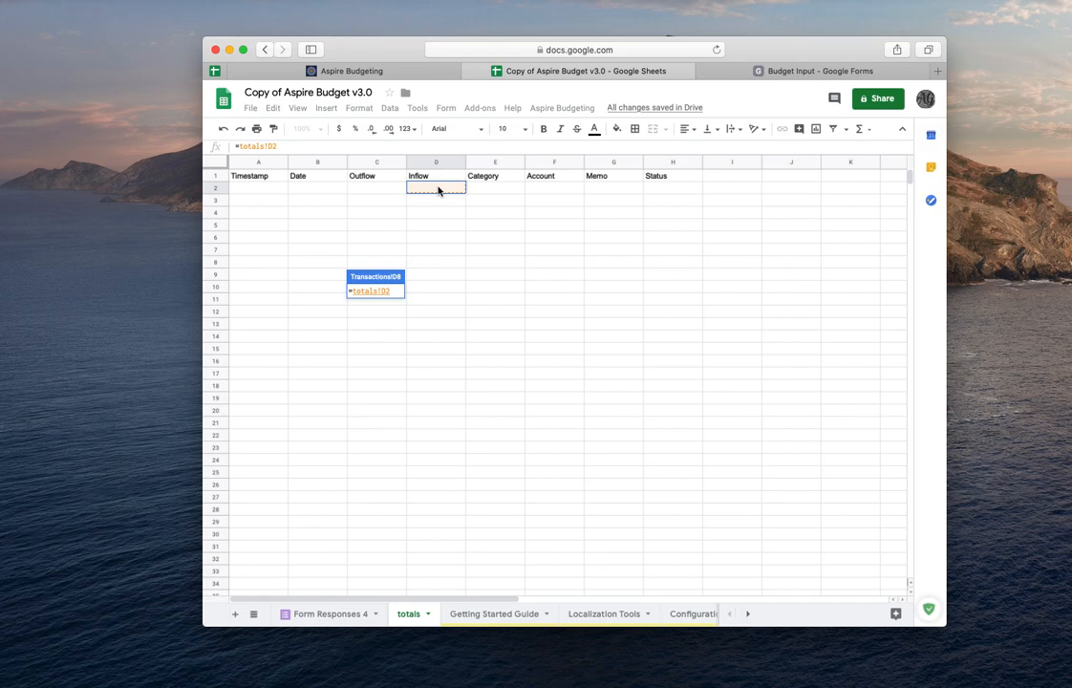
pyautogui.press('Return')
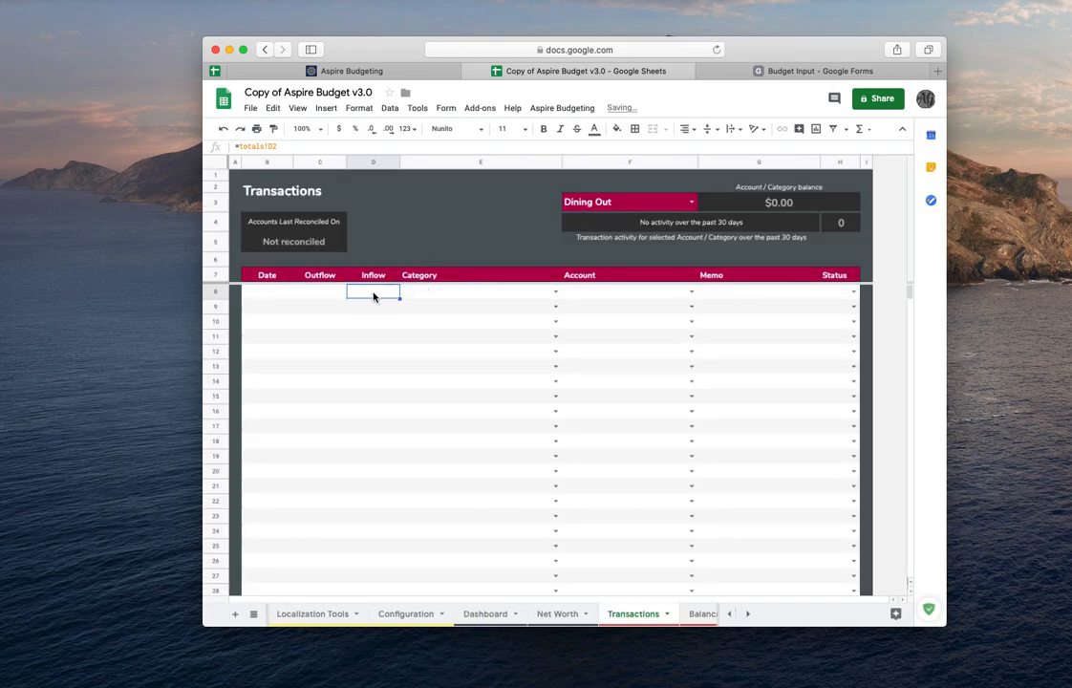
pyautogui.click(379, 322)
pyautogui.click(394, 293)
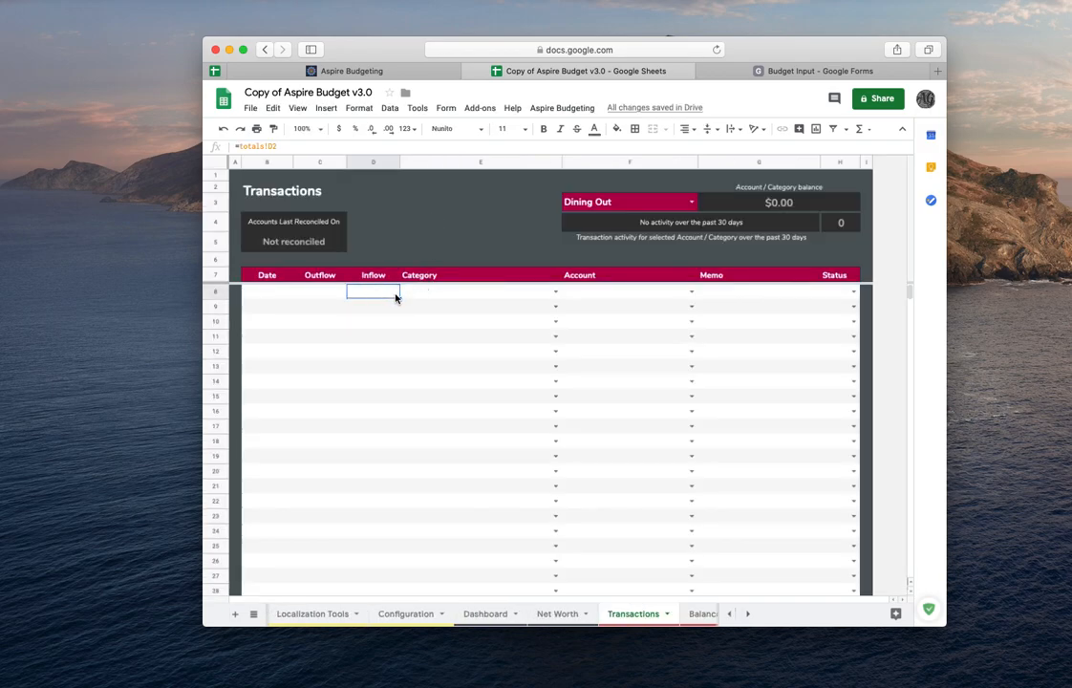
pyautogui.moveTo(400, 298); pyautogui.dragTo(391, 446)
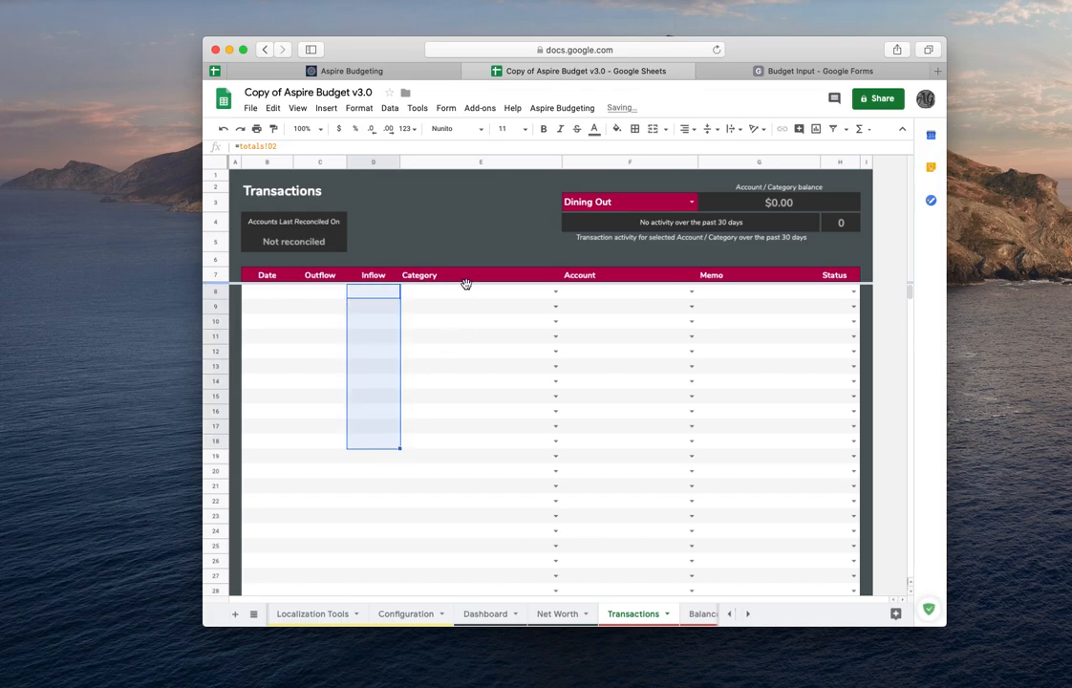
# - In the first Category cell, enter a formula referencing totals!E2 and fill it down the Category column
pyautogui.click(455, 295)
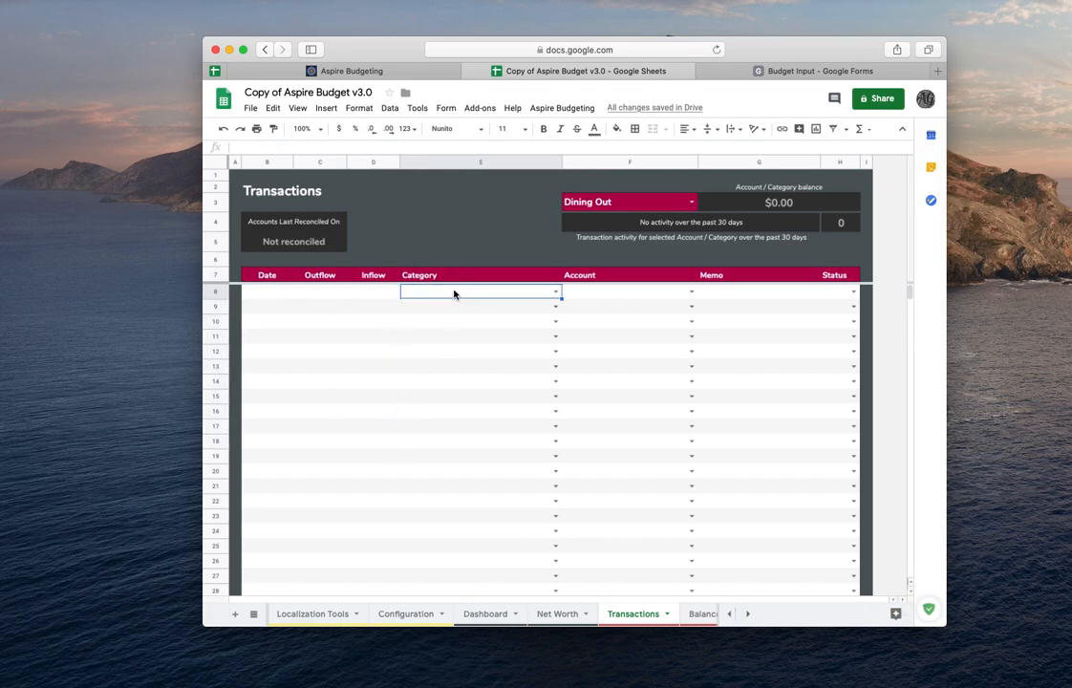
pyautogui.write('=')
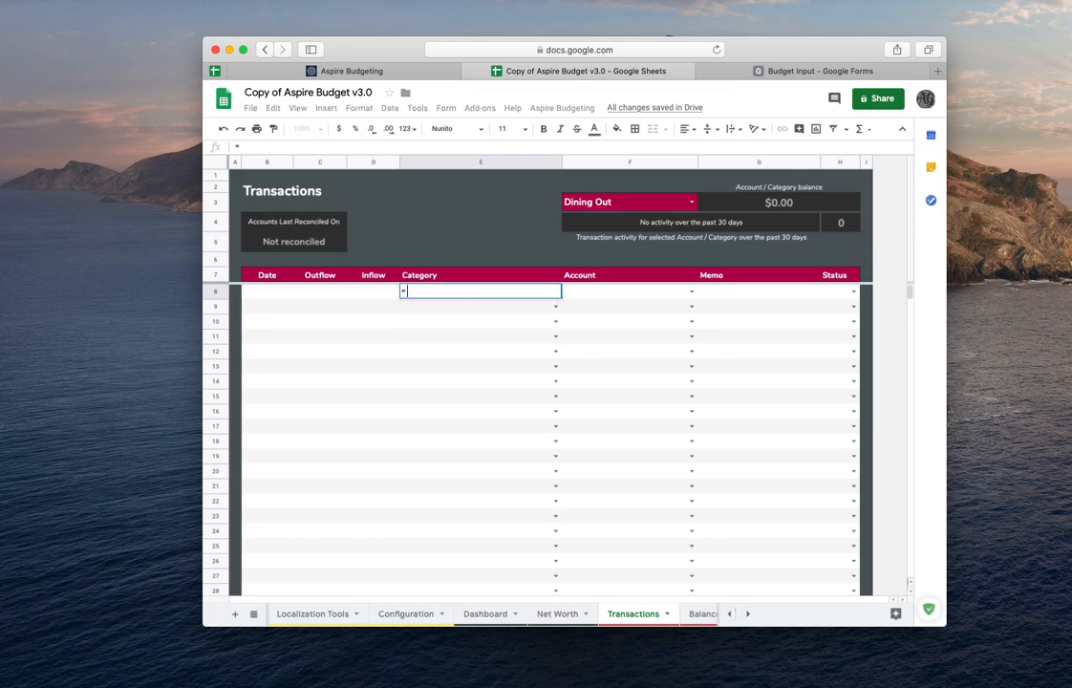
pyautogui.hscroll(-3, 344, 615)
pyautogui.hscroll(-2, 344, 616)
pyautogui.click(409, 612)
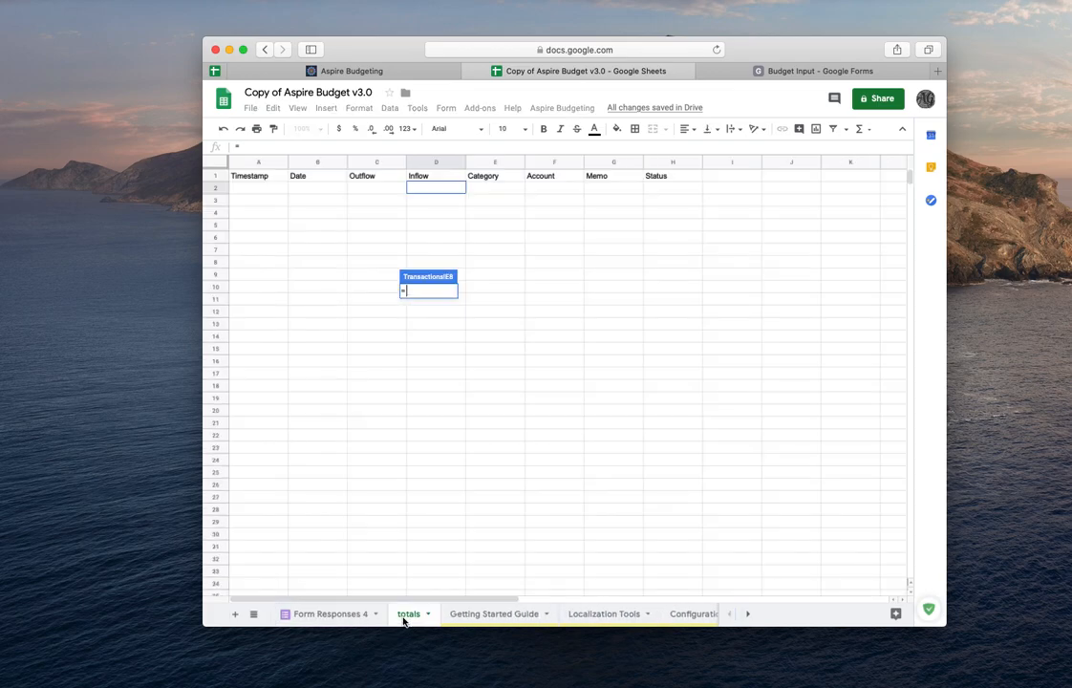
pyautogui.click(493, 193)
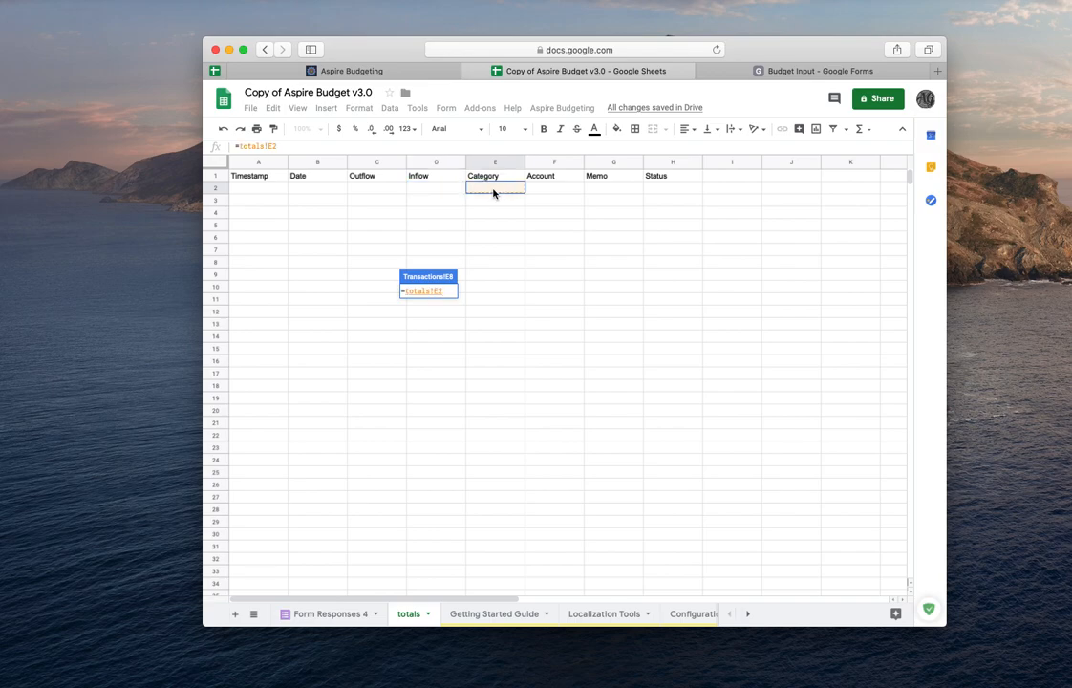
pyautogui.press('Return')
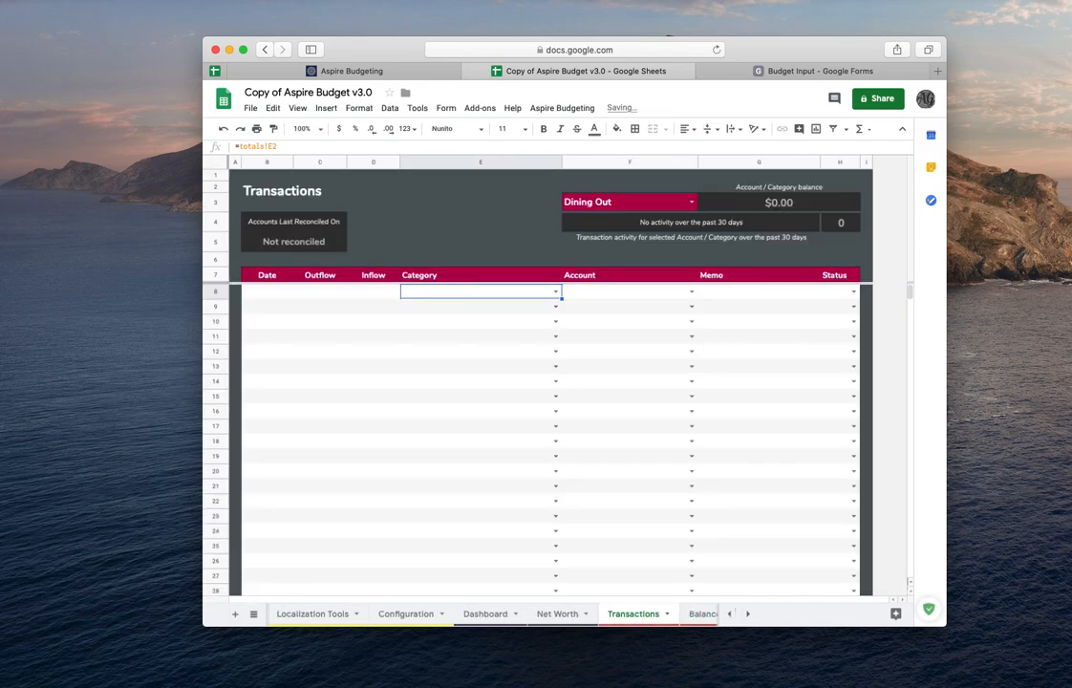
pyautogui.doubleClick(510, 290)
pyautogui.click(582, 309)
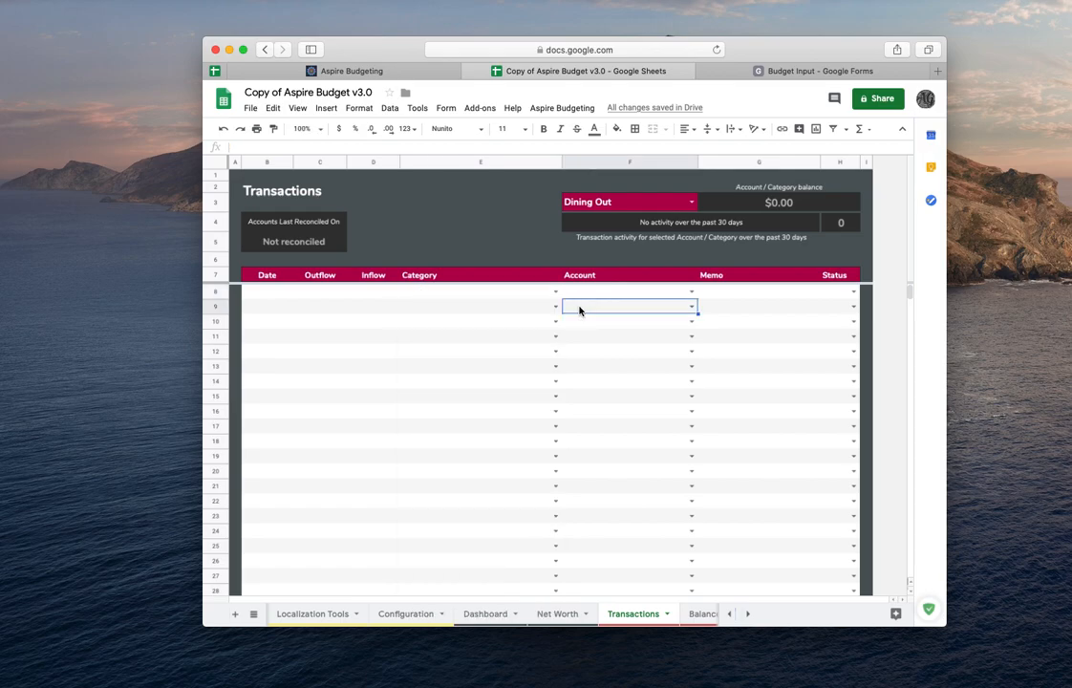
pyautogui.click(553, 293)
pyautogui.moveTo(562, 299); pyautogui.dragTo(541, 447)
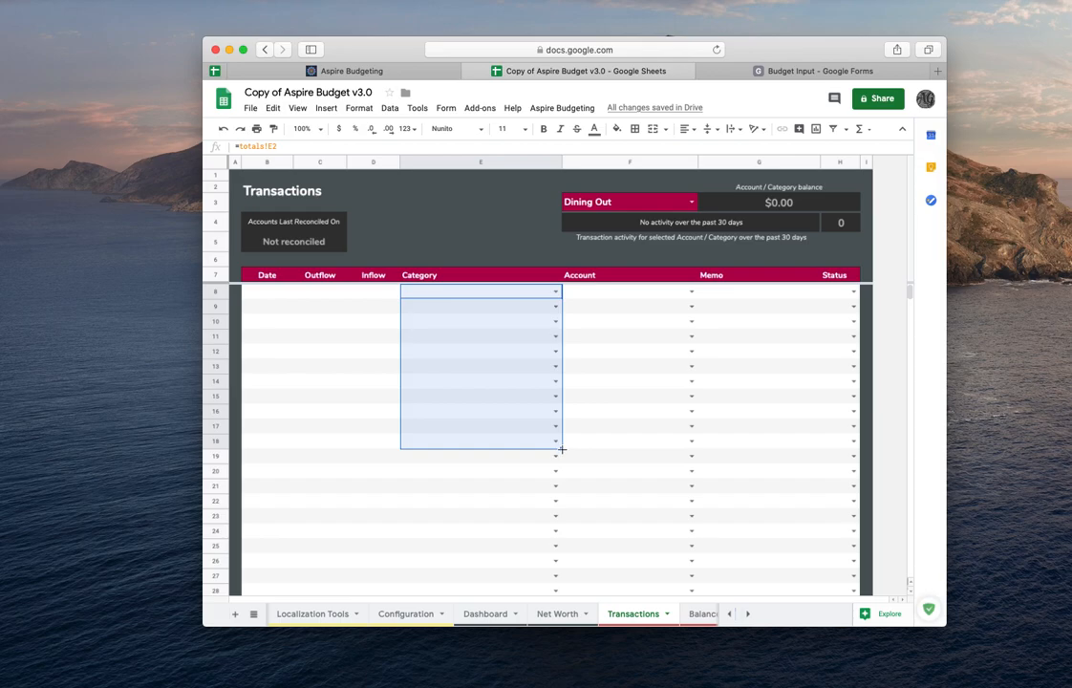
# - In the first Account cell, enter a formula referencing totals!F2 and fill it down the Account column
pyautogui.click(616, 293)
pyautogui.write('=')
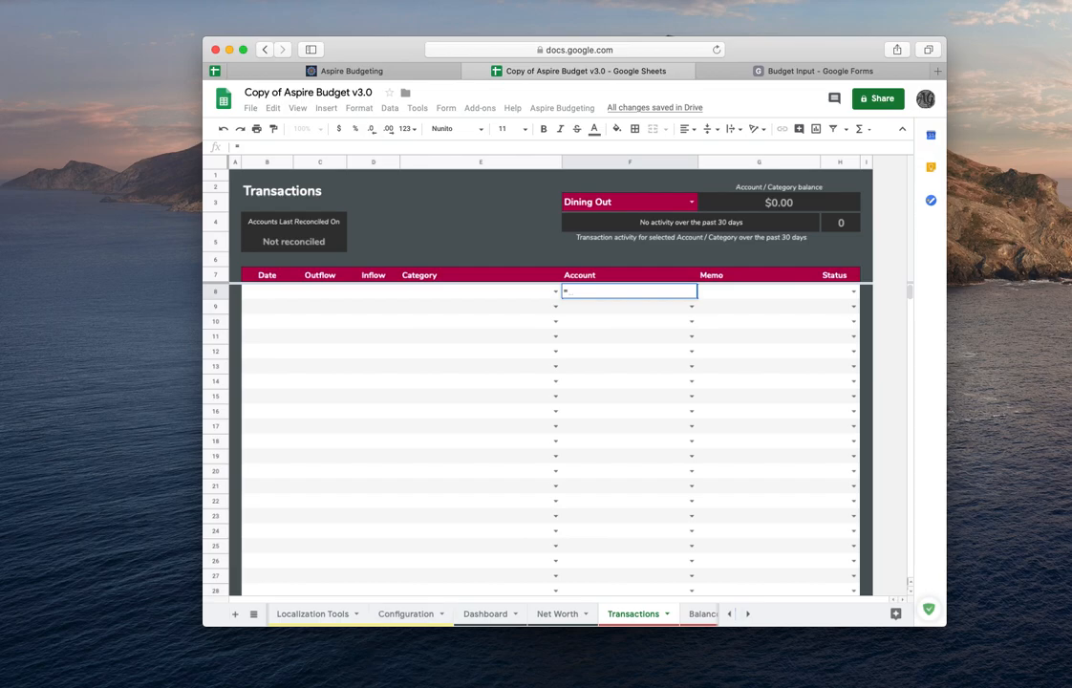
pyautogui.hscroll(-5, 359, 612)
pyautogui.click(406, 614)
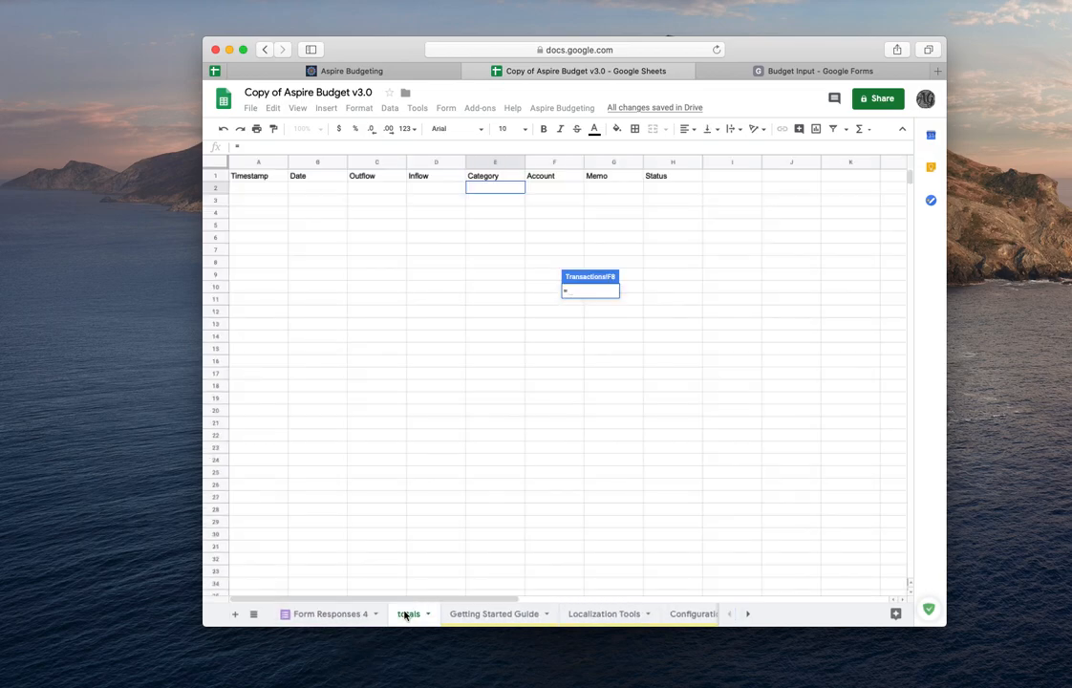
pyautogui.click(552, 191)
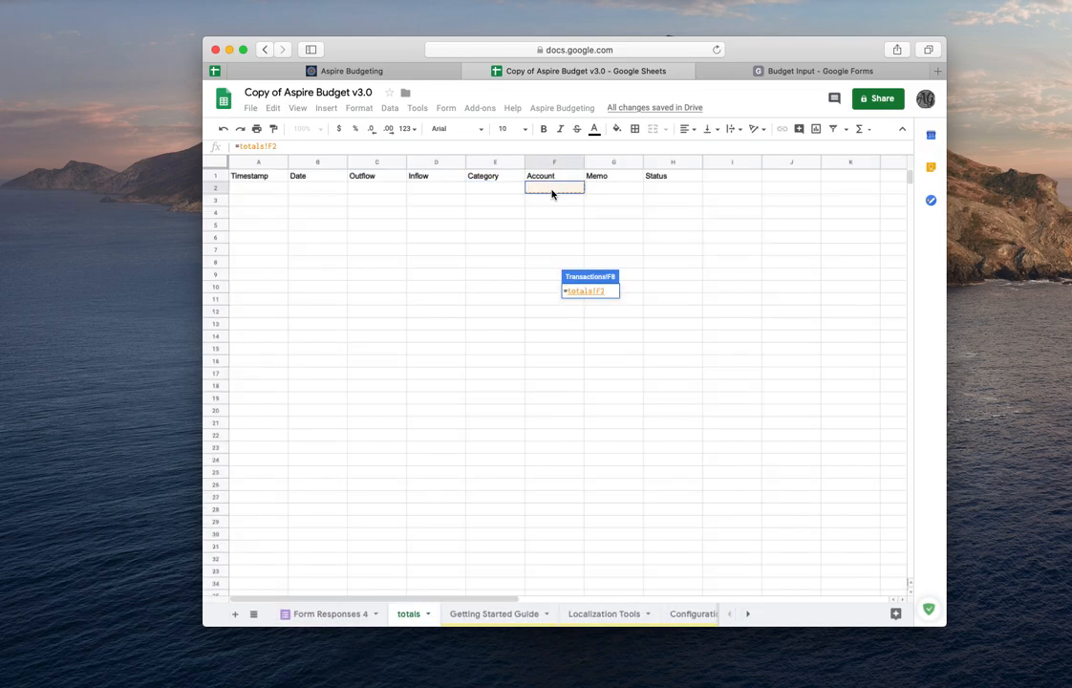
pyautogui.press('Return')
pyautogui.moveTo(697, 299); pyautogui.dragTo(694, 497)
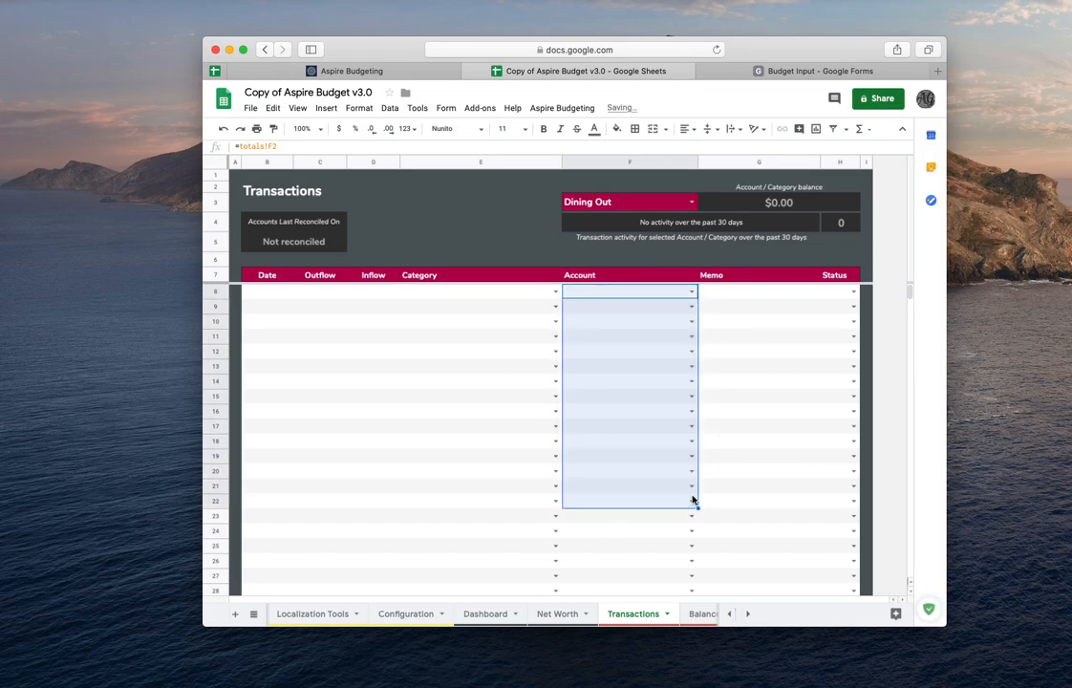
# - In the first Memo cell, enter a formula referencing totals!G2 and fill it down the Memo column
pyautogui.click(758, 292)
pyautogui.write('=')
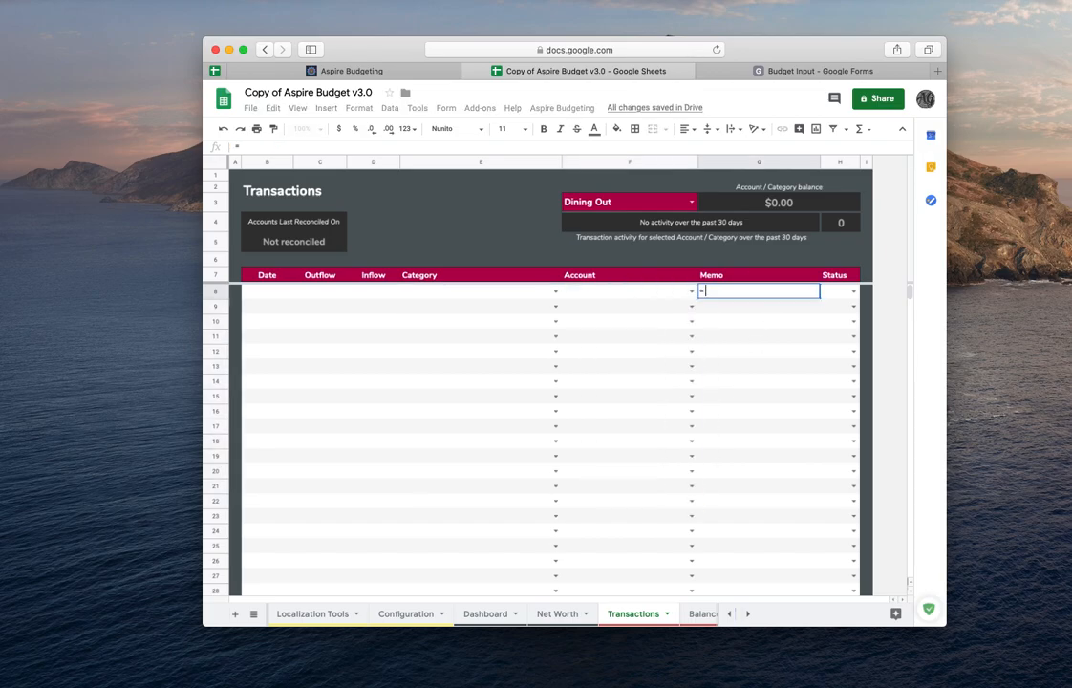
pyautogui.hscroll(-3, 383, 613)
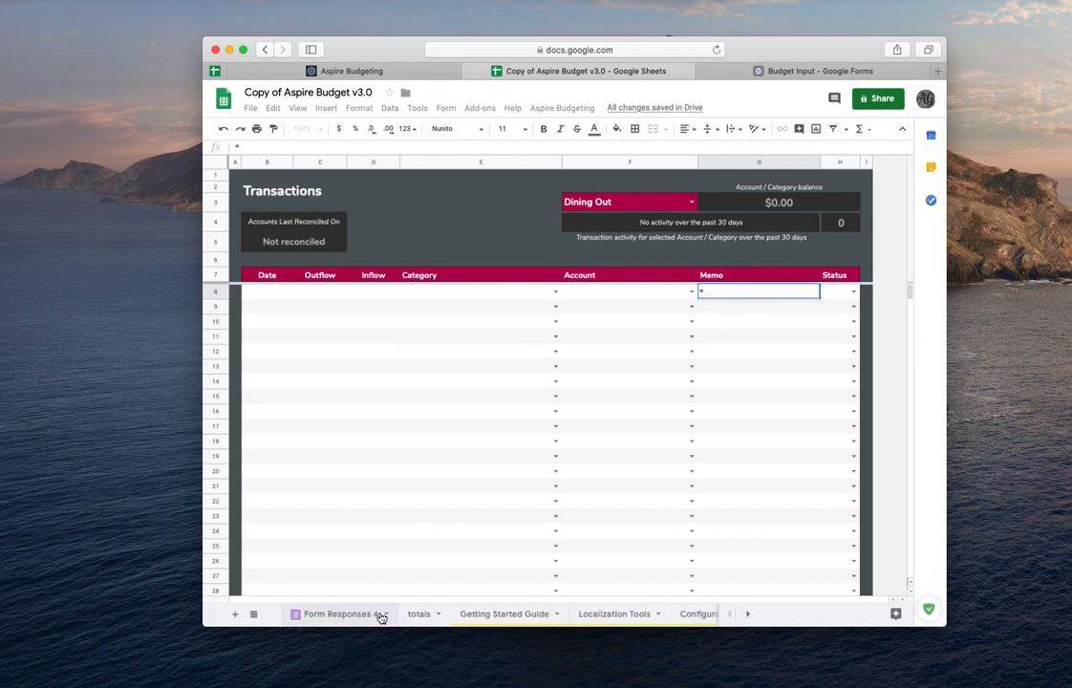
pyautogui.click(407, 615)
pyautogui.click(599, 189)
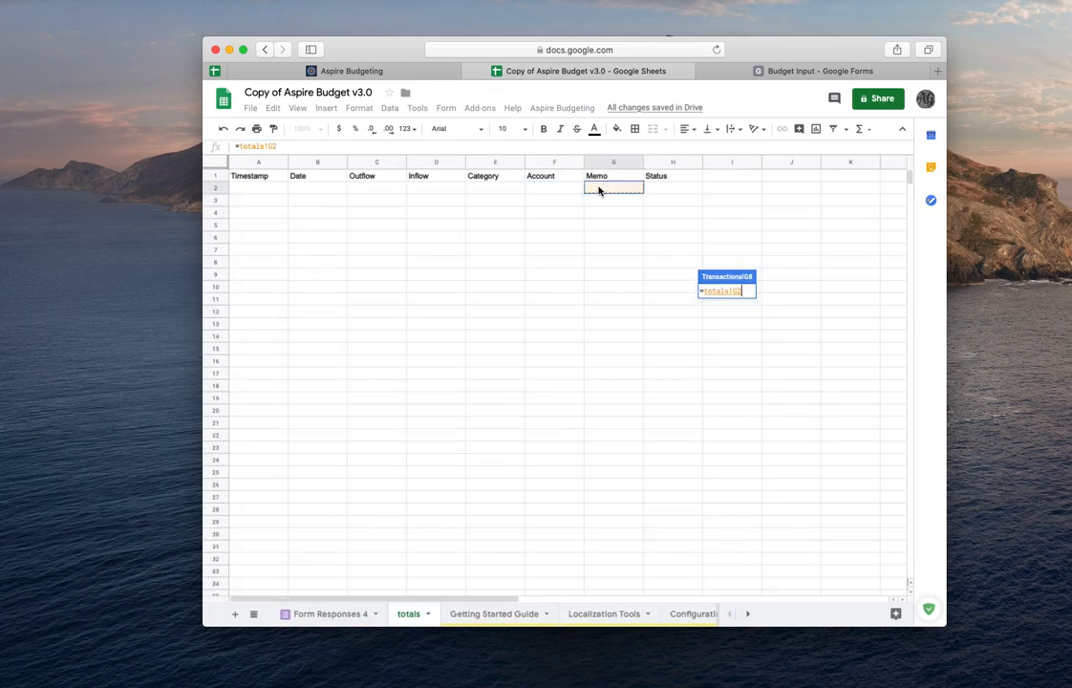
pyautogui.press('Return')
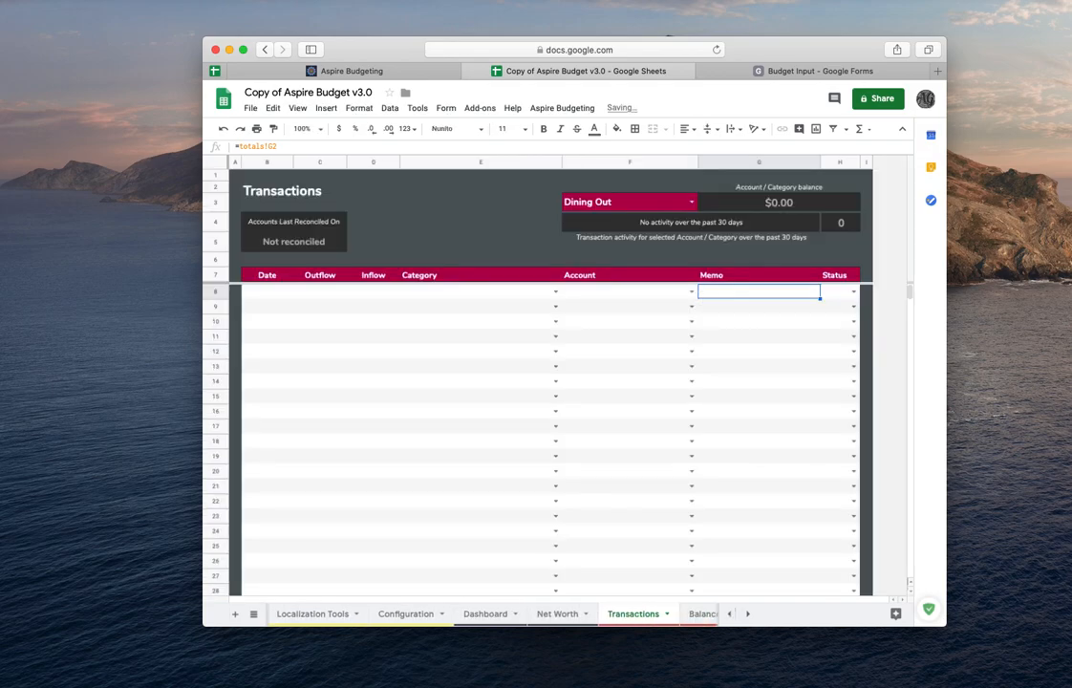
pyautogui.moveTo(820, 298); pyautogui.dragTo(821, 486)
# - In the first Status cell, enter a formula referencing totals!H2 and fill it down the Status column
pyautogui.click(838, 293)
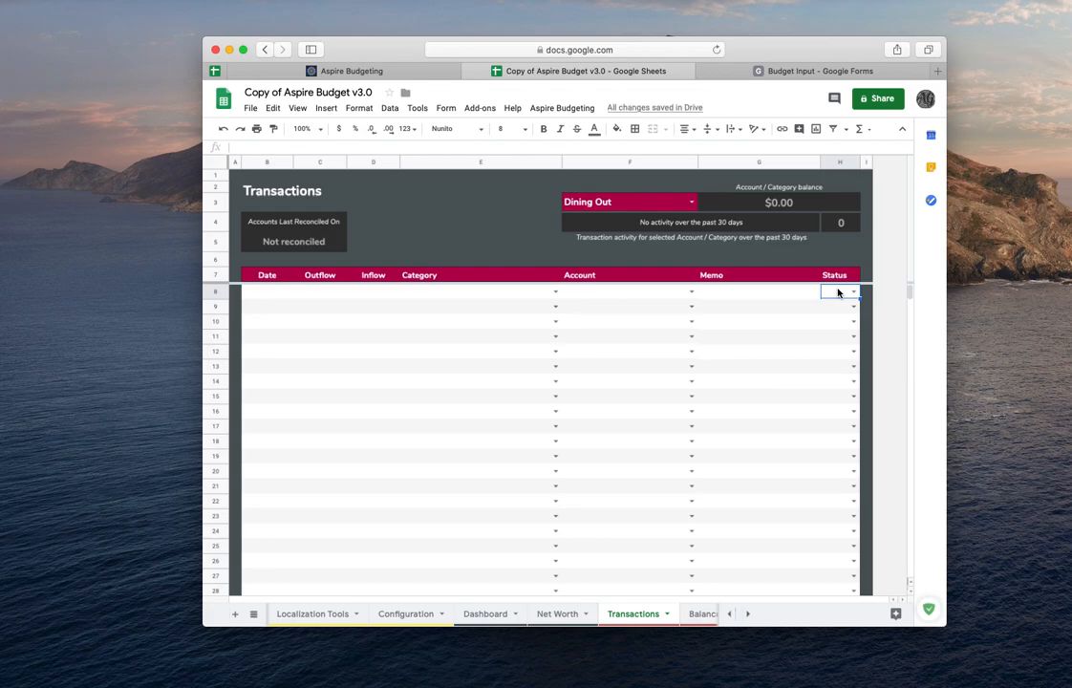
pyautogui.write('=')
pyautogui.hscroll(-5, 414, 616)
pyautogui.click(414, 616)
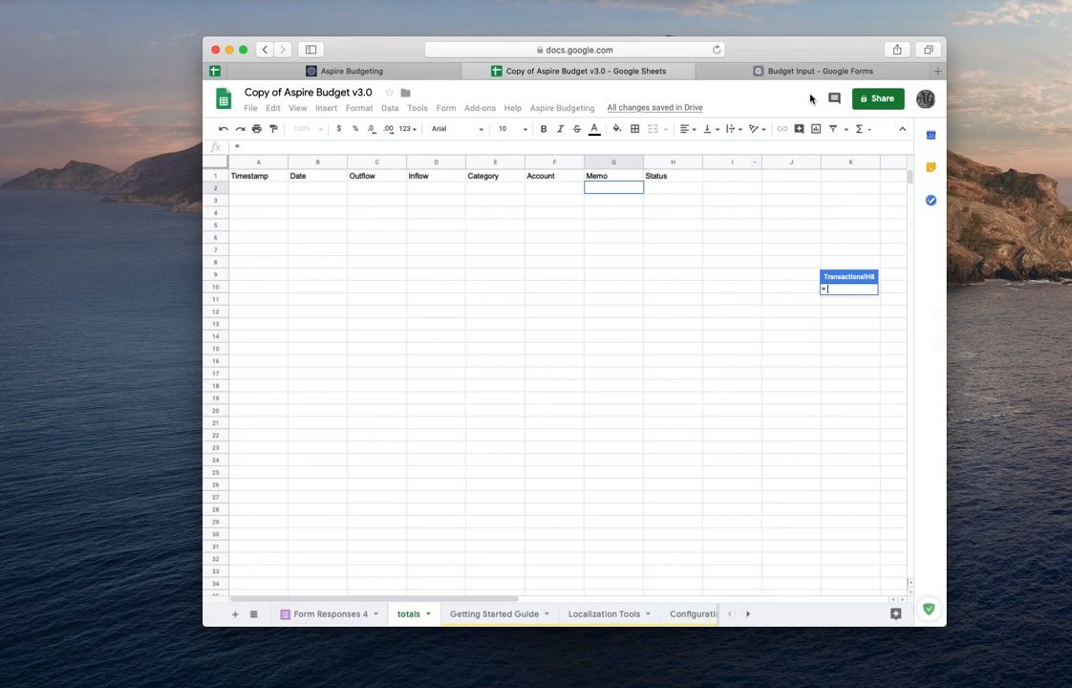
pyautogui.click(660, 188)
pyautogui.press('Return')
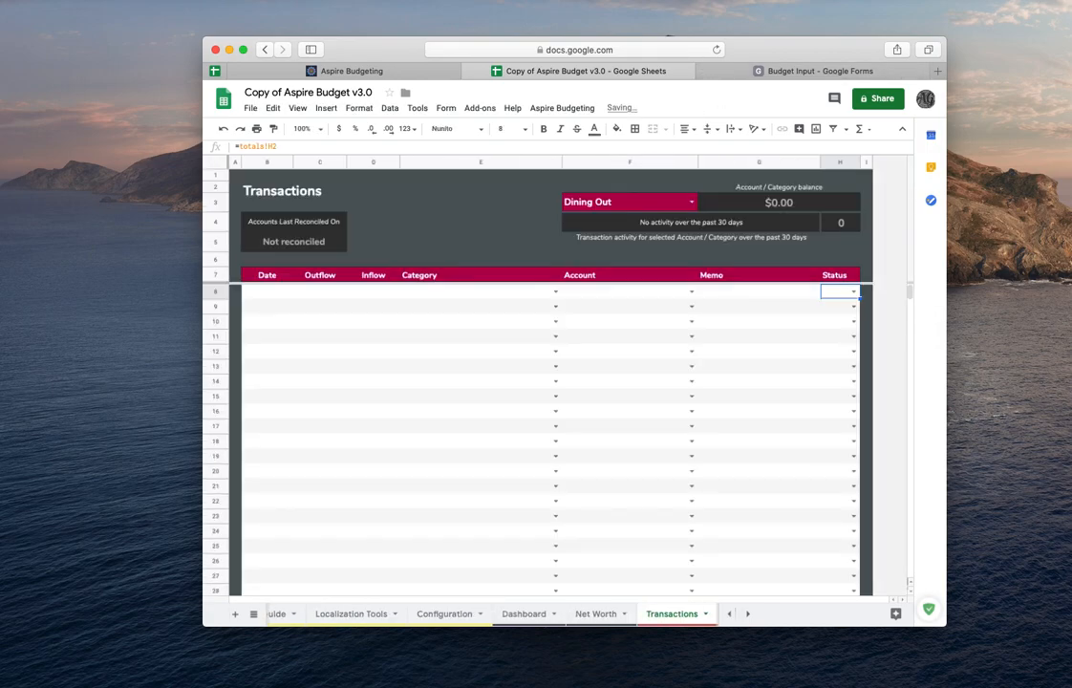
pyautogui.moveTo(858, 297); pyautogui.dragTo(826, 509)
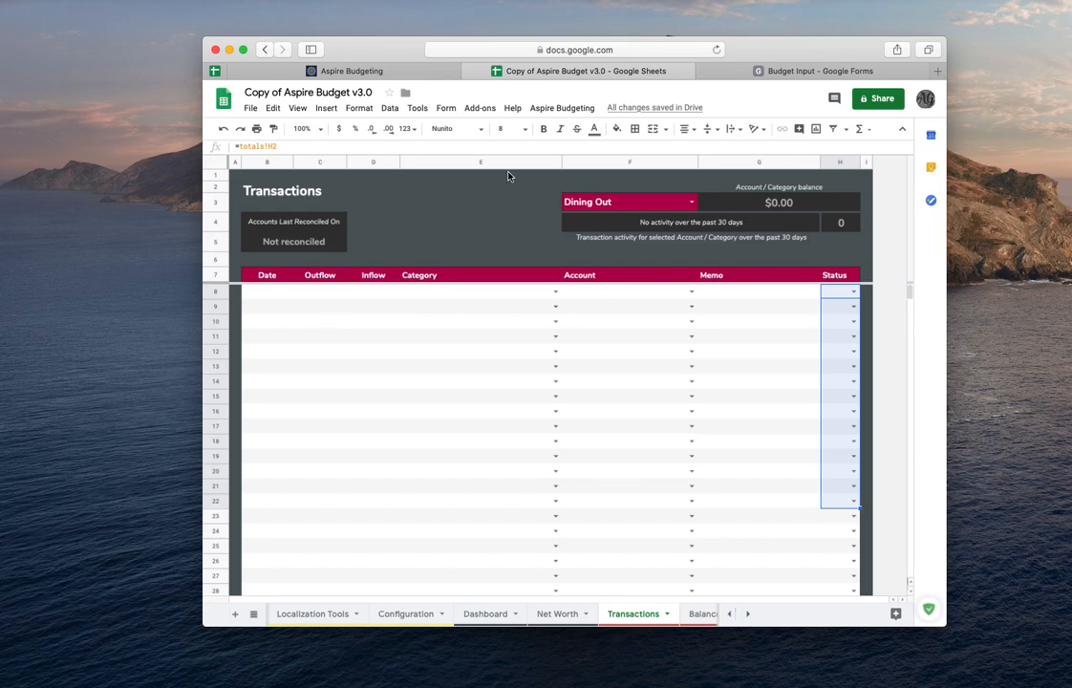
# - Switch to the Budget Input form and get its shortened link from the Send form dialog
pyautogui.click(757, 70)
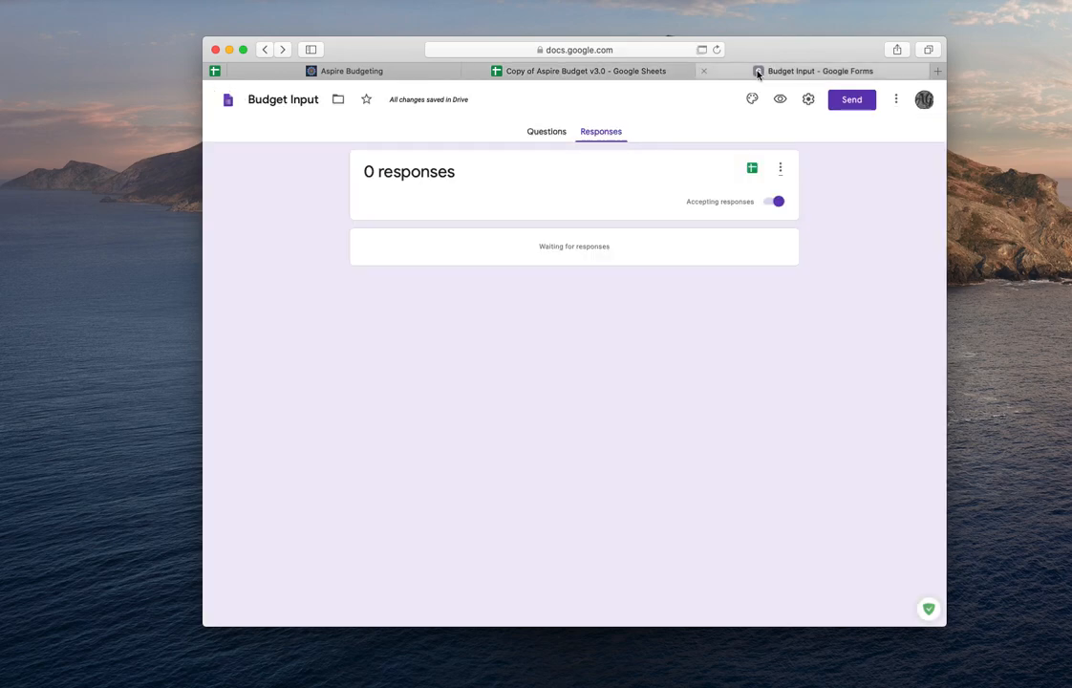
pyautogui.click(854, 101)
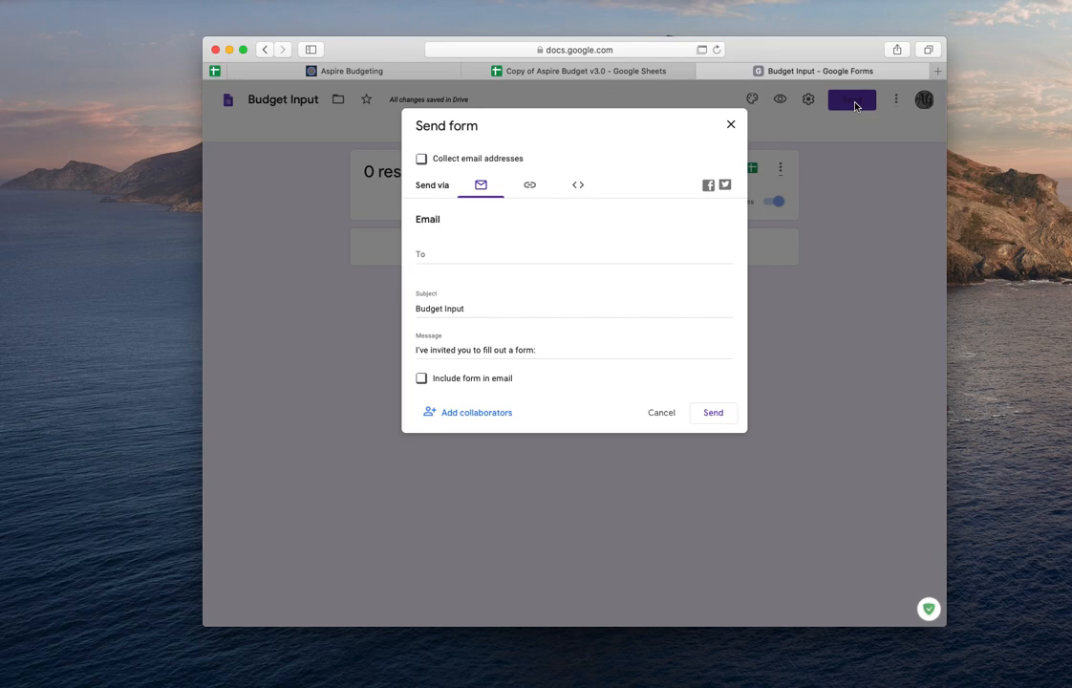
pyautogui.click(529, 186)
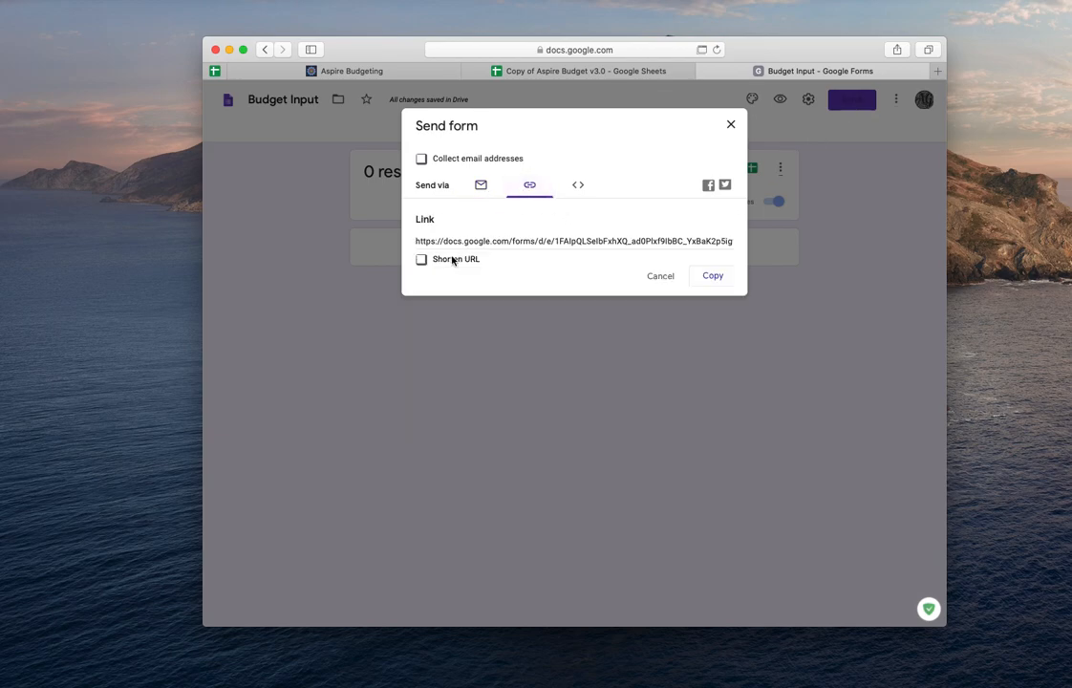
pyautogui.click(422, 261)
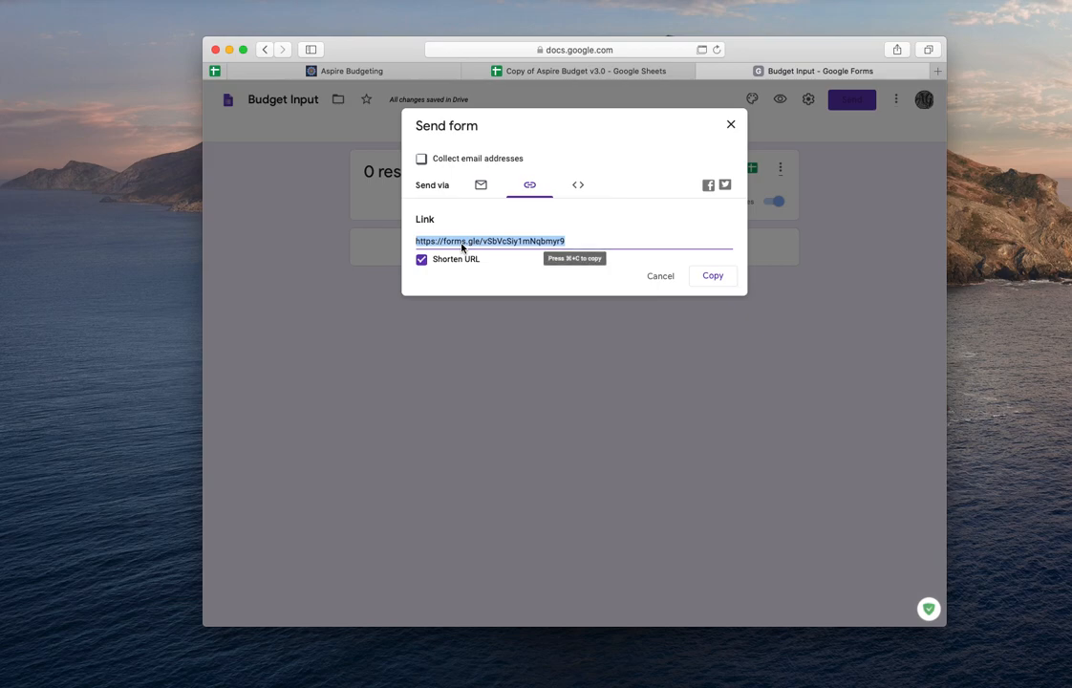
# - Open the shortened form link in a new browser tab
pyautogui.click(936, 70)
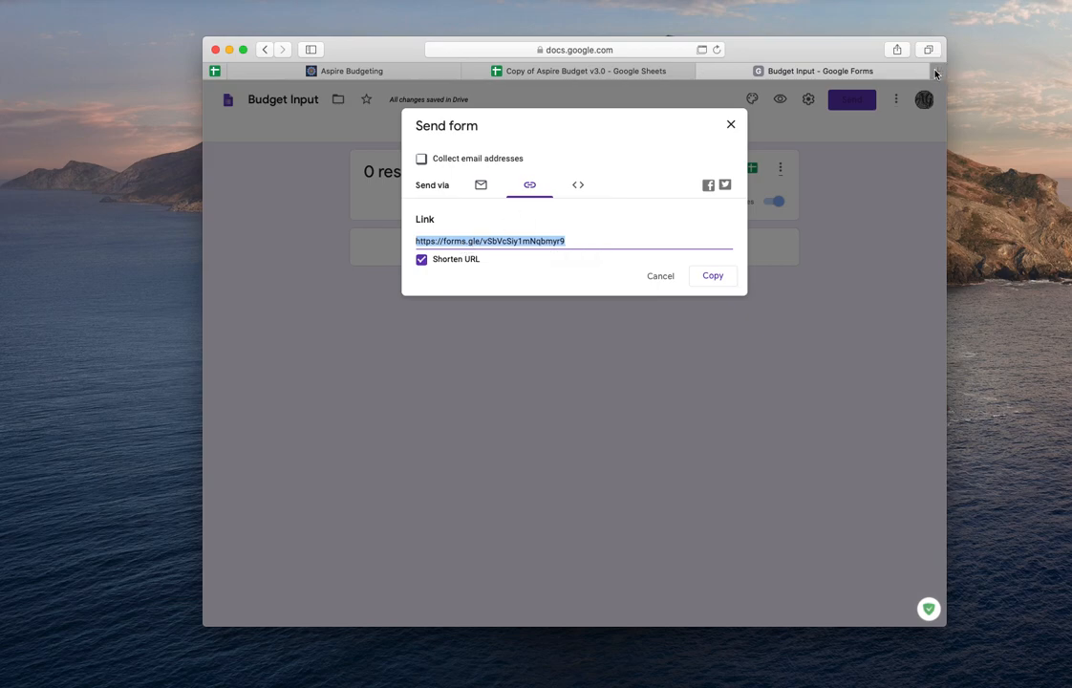
pyautogui.press('super+v')
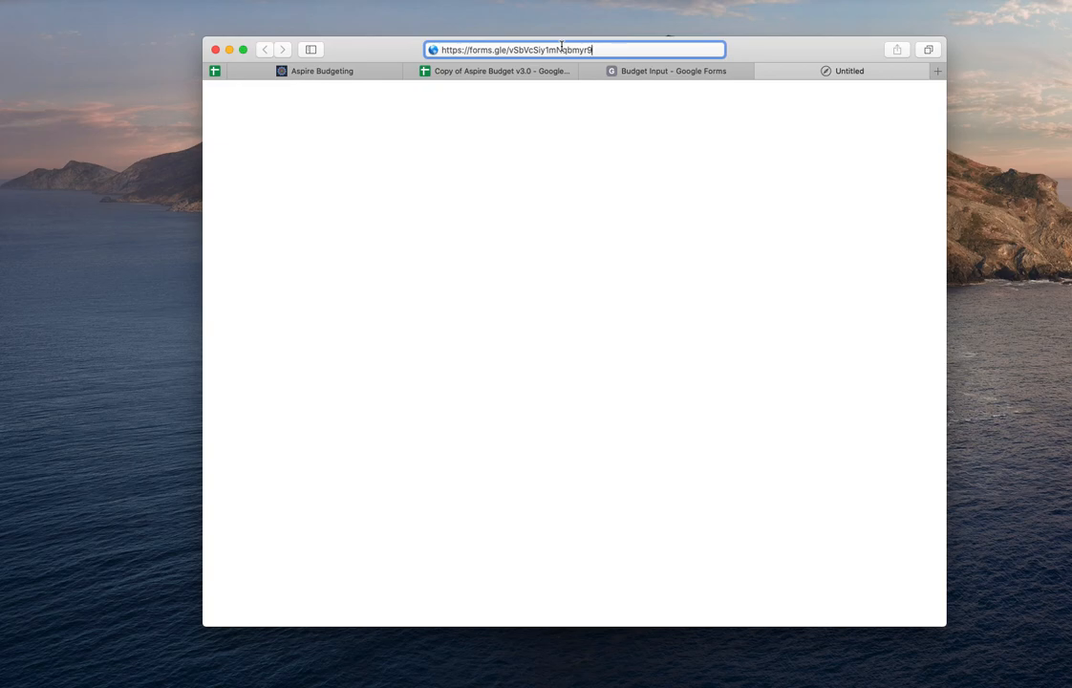
pyautogui.press('Return')
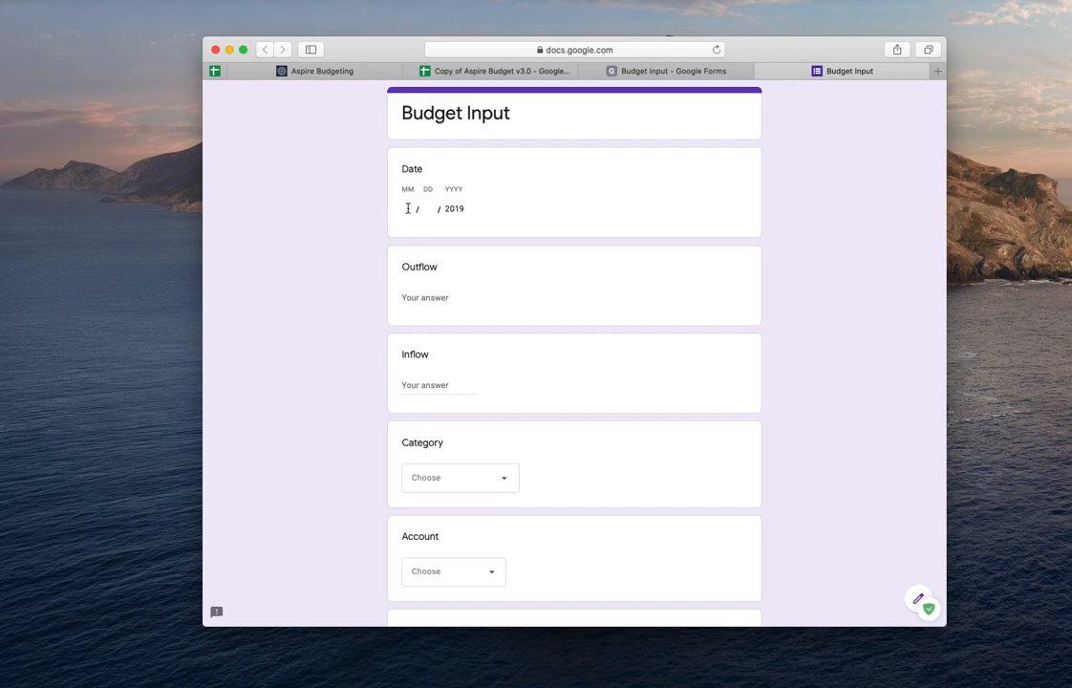
# - Fill in a test response dated 11/08/2019 with an outflow of 25
pyautogui.click(408, 208)
pyautogui.write('11')
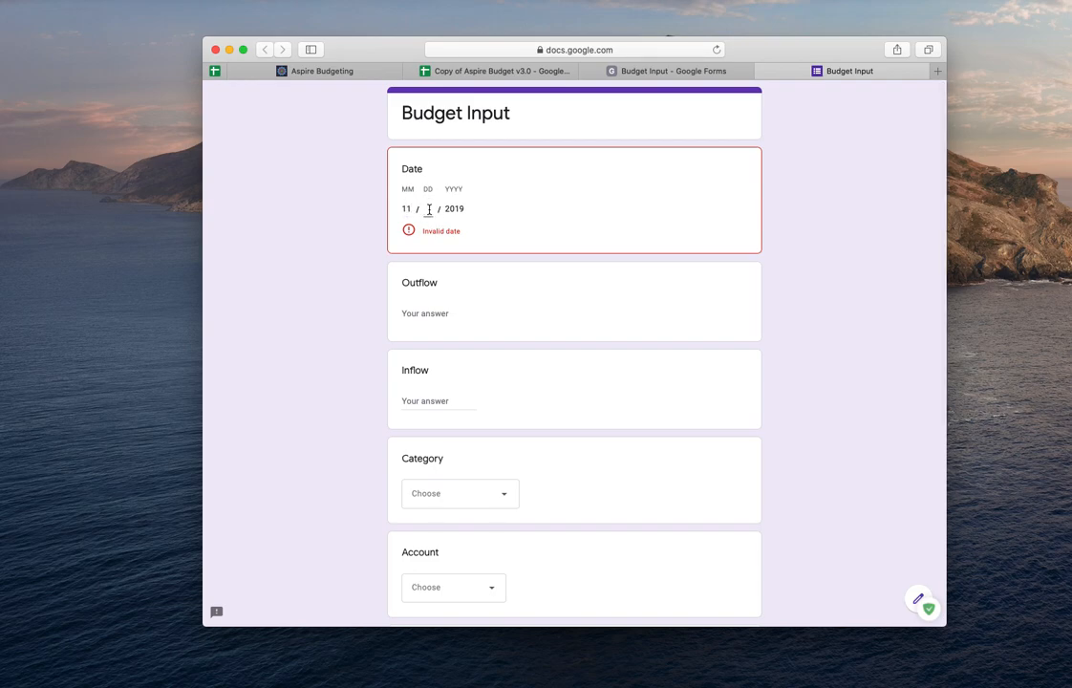
pyautogui.write('08')
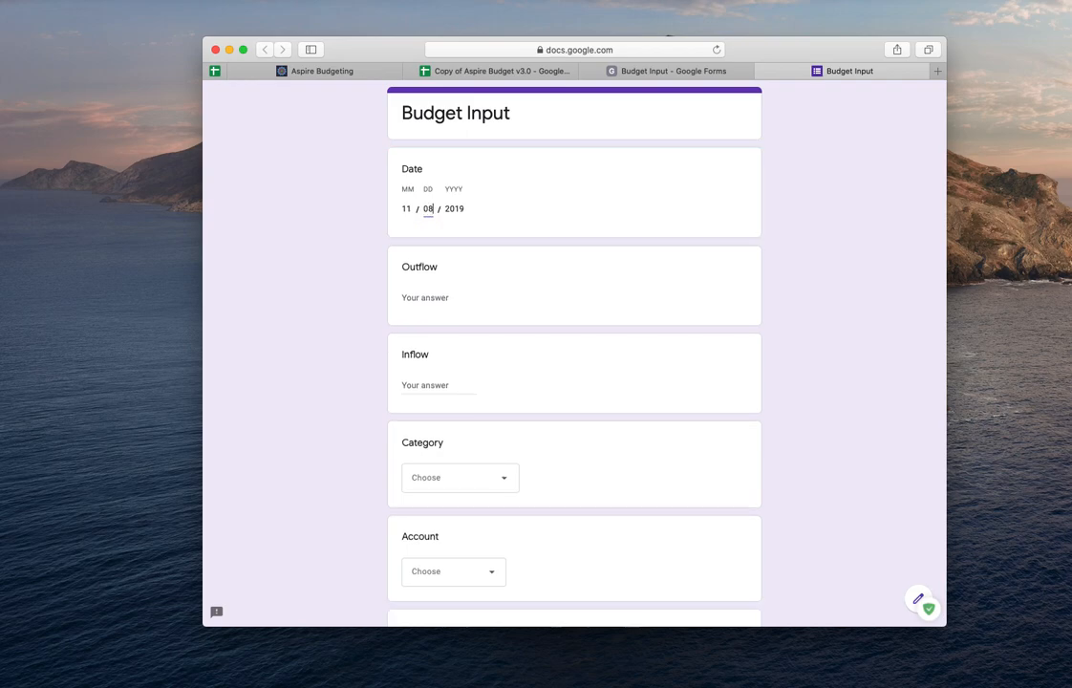
pyautogui.click(441, 296)
pyautogui.write('2')
pyautogui.click(603, 321)
pyautogui.scroll(-2, 603, 321)
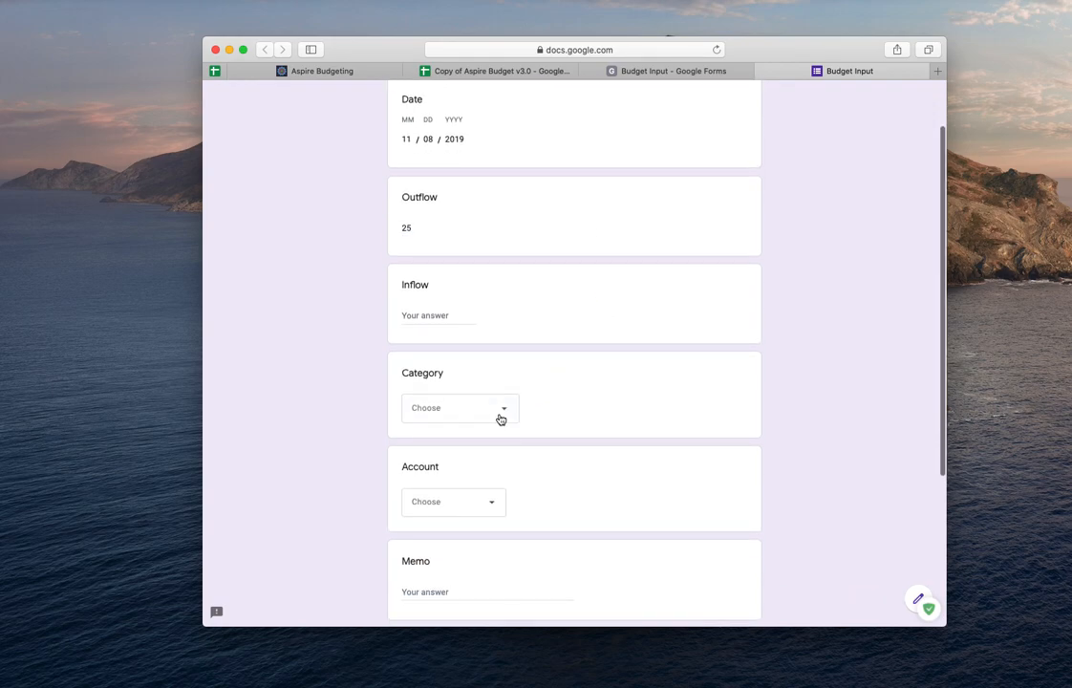
# - Choose Dining Out as the category and Credit Card as the account
pyautogui.click(500, 413)
pyautogui.click(446, 502)
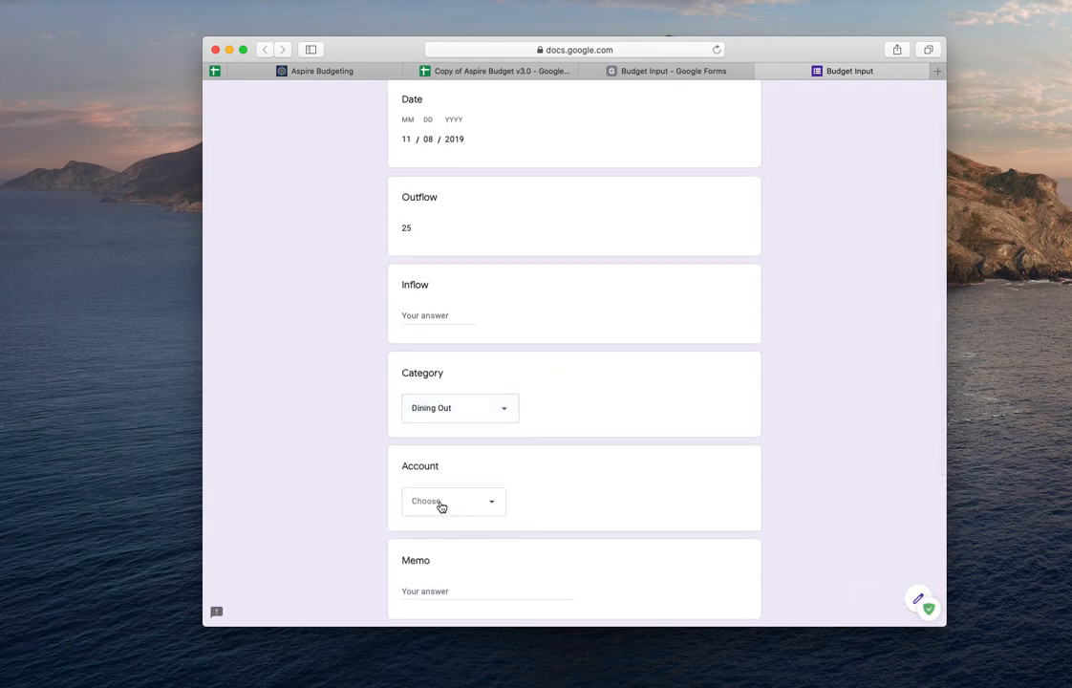
pyautogui.click(445, 505)
pyautogui.click(457, 566)
# - Enter Pizza as the memo, pick the pending status option, and submit the response
pyautogui.scroll(-3, 514, 534)
pyautogui.click(448, 481)
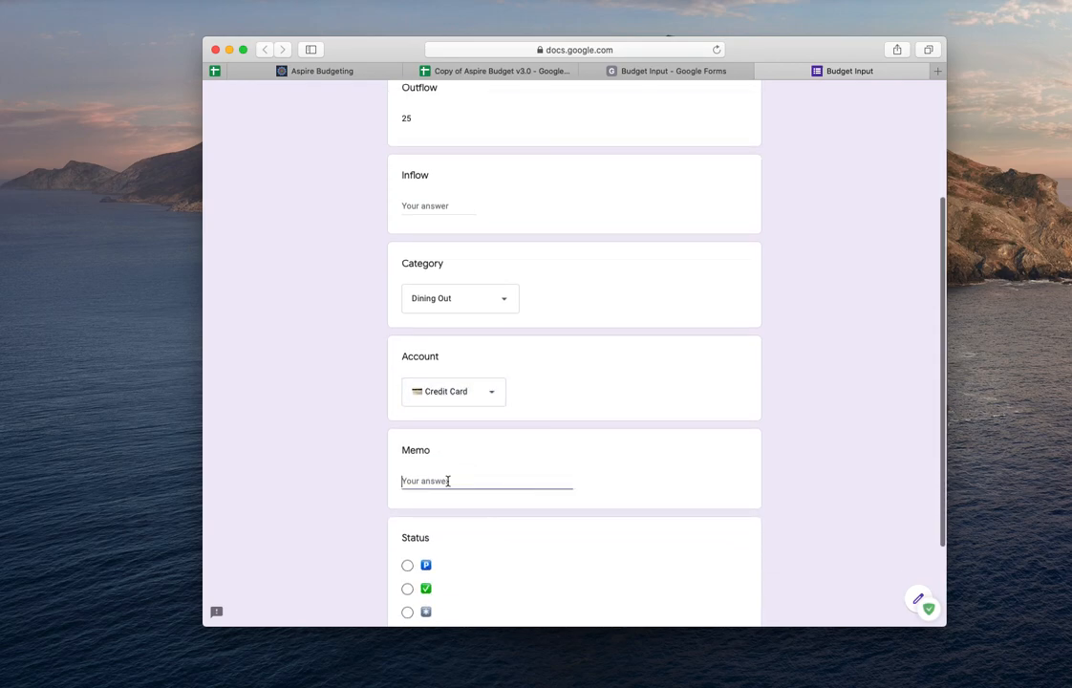
pyautogui.write('Pizza')
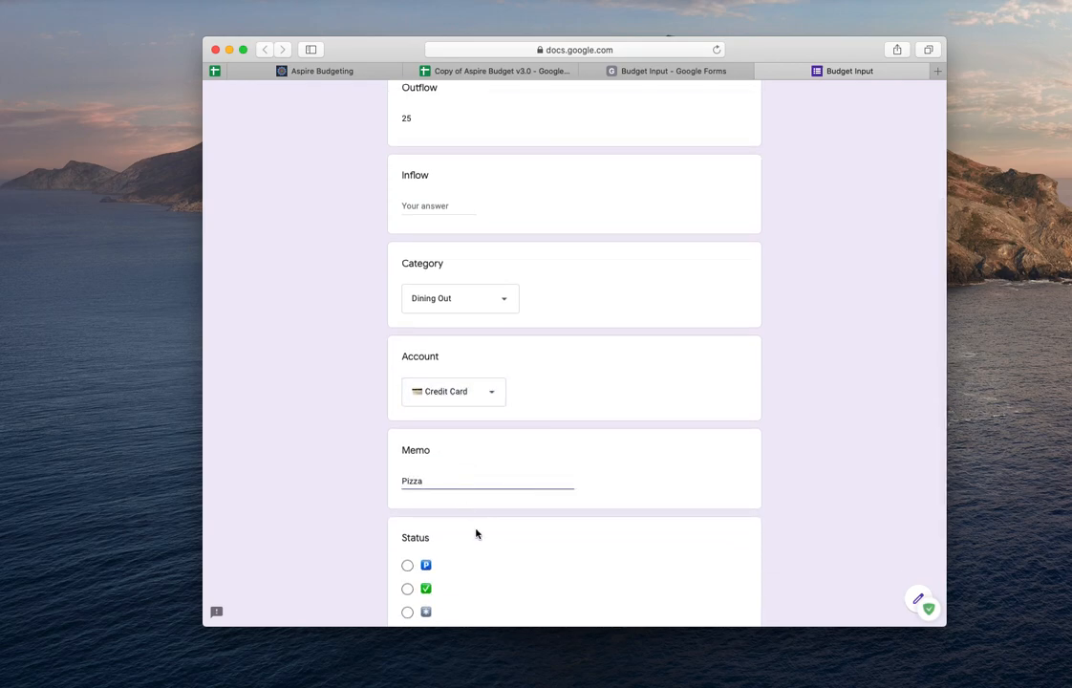
pyautogui.scroll(-3, 476, 534)
pyautogui.click(408, 456)
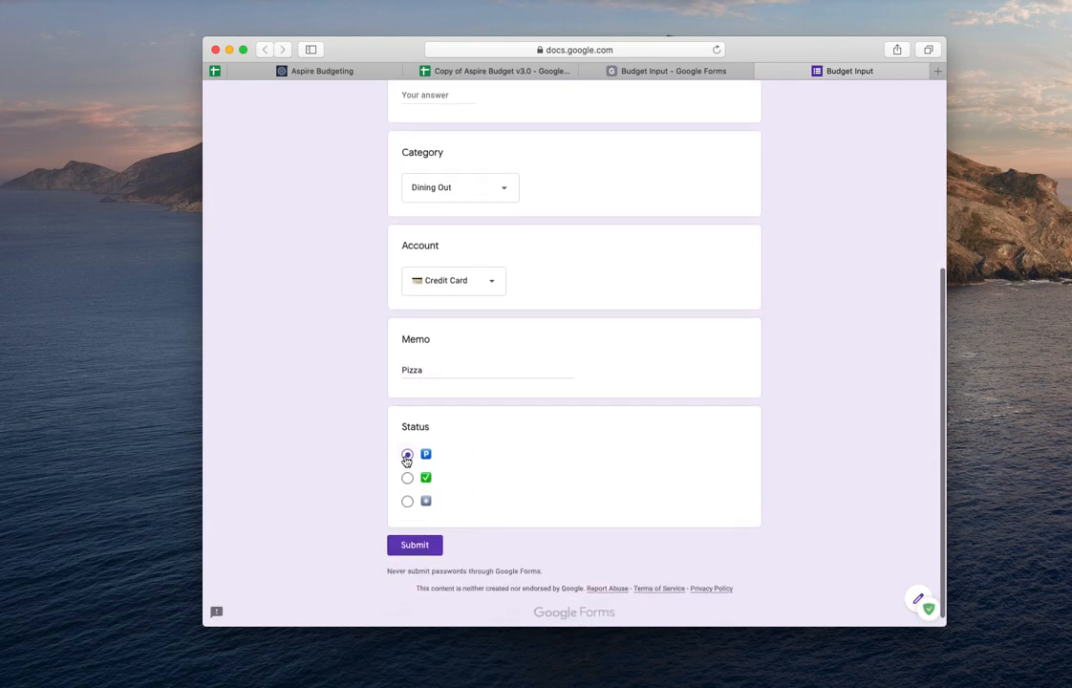
pyautogui.click(413, 547)
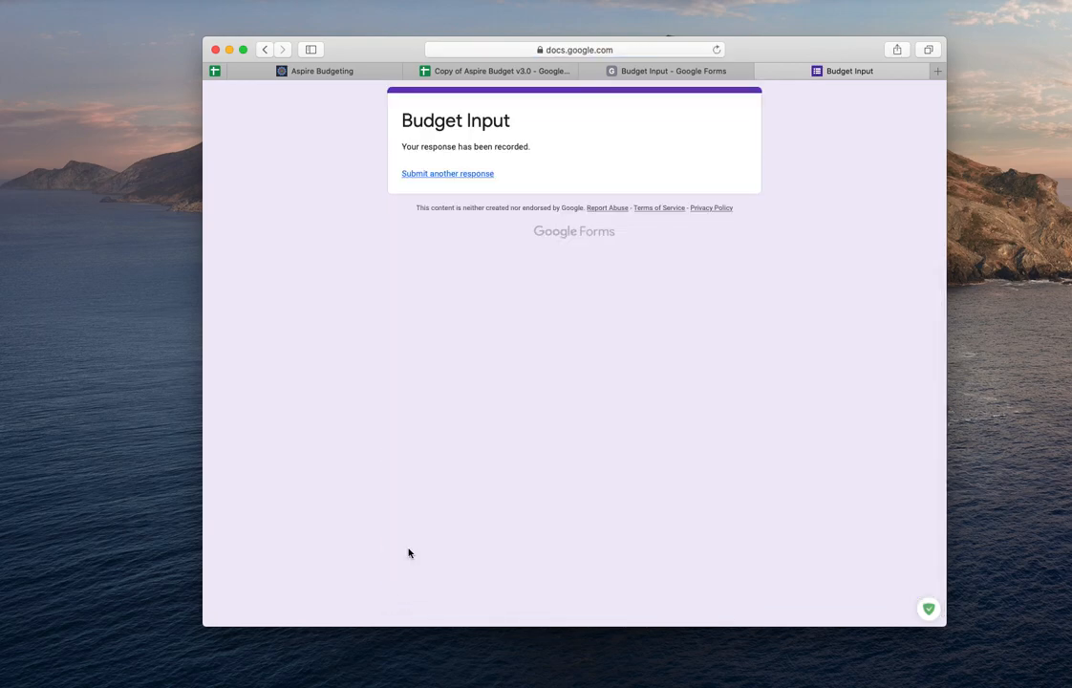
# - In the spreadsheet's Transactions sheet, change the Pizza transaction's status to the cleared checkmark
pyautogui.click(471, 71)
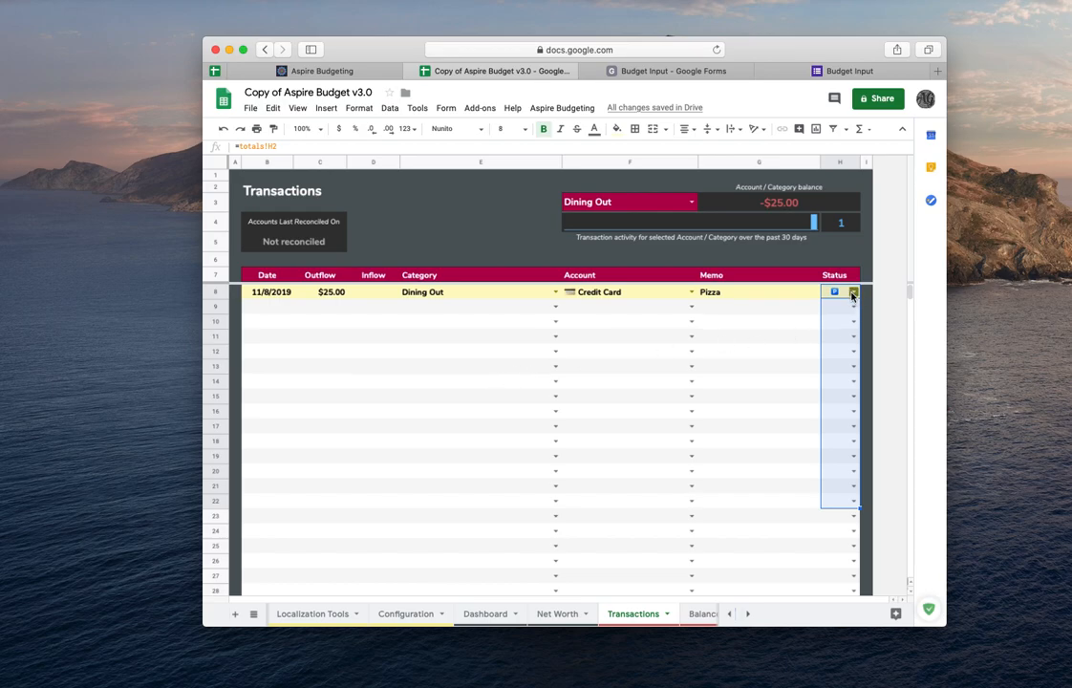
pyautogui.click(853, 295)
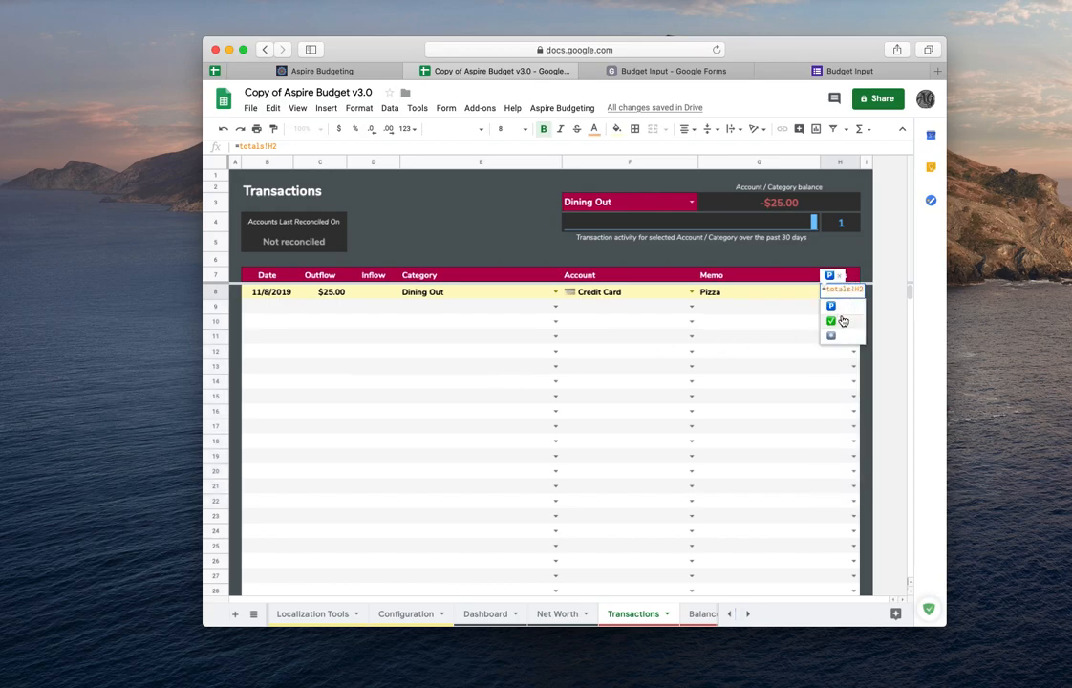
pyautogui.click(839, 319)
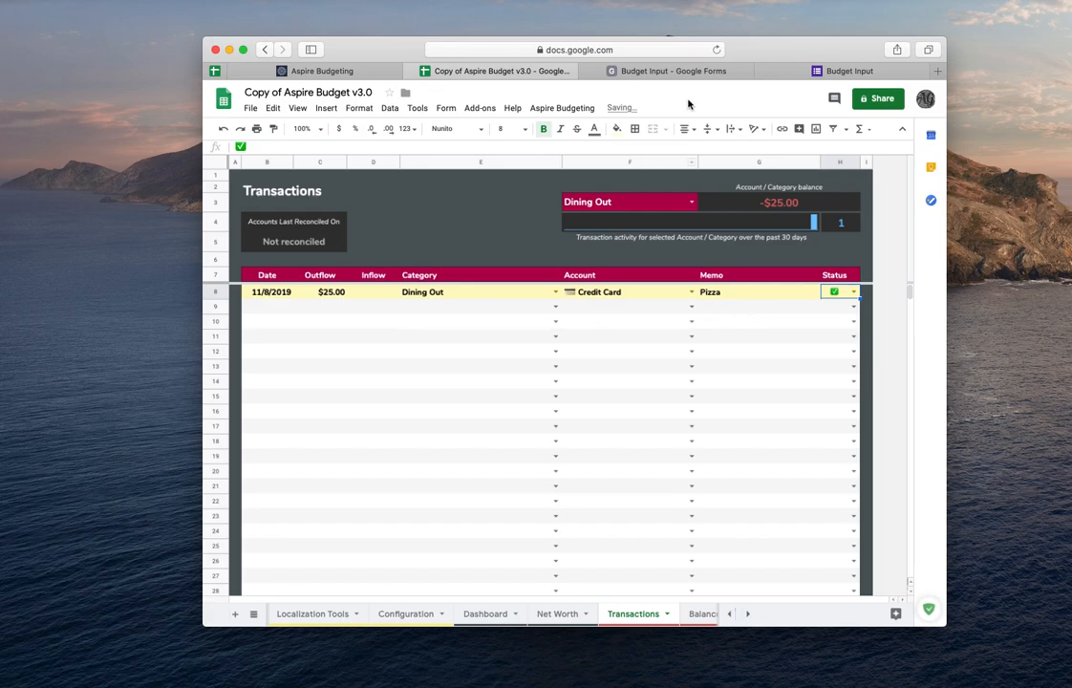
# - Start another form response dated 11/08/2019 with an inflow of 600
pyautogui.click(803, 74)
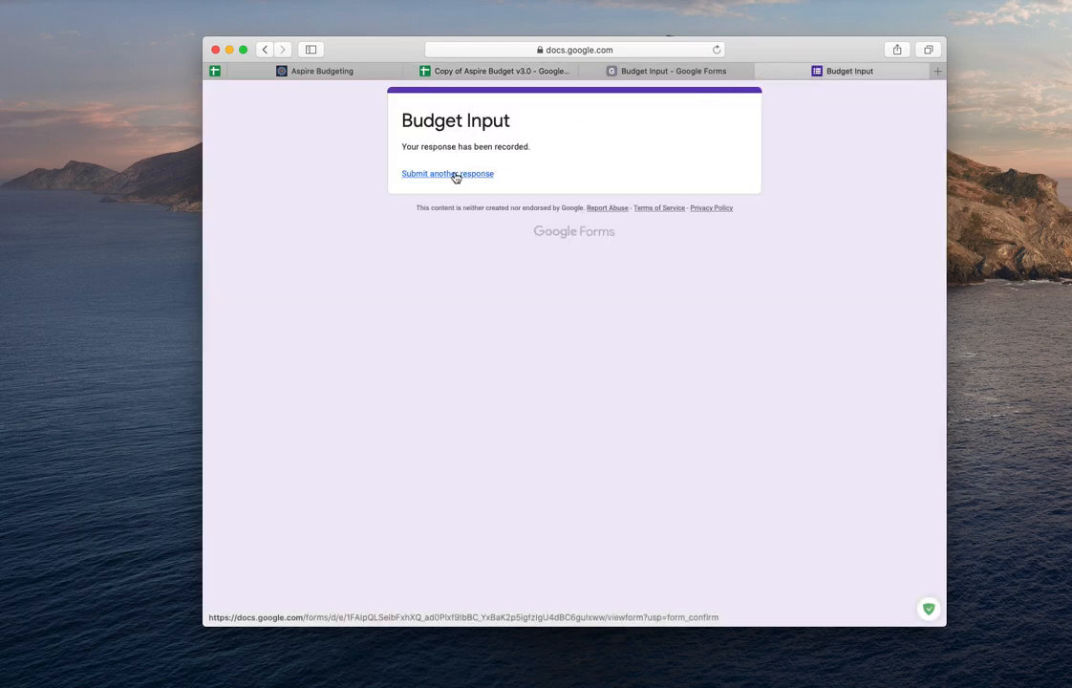
pyautogui.click(449, 173)
pyautogui.click(408, 211)
pyautogui.write('11')
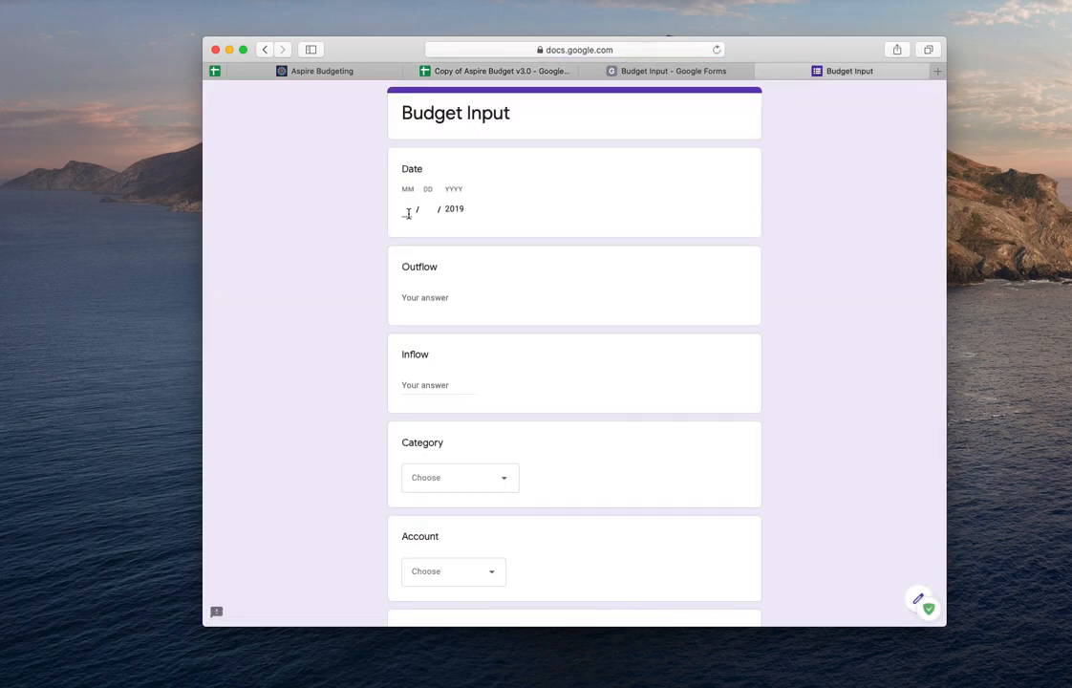
pyautogui.click(420, 209)
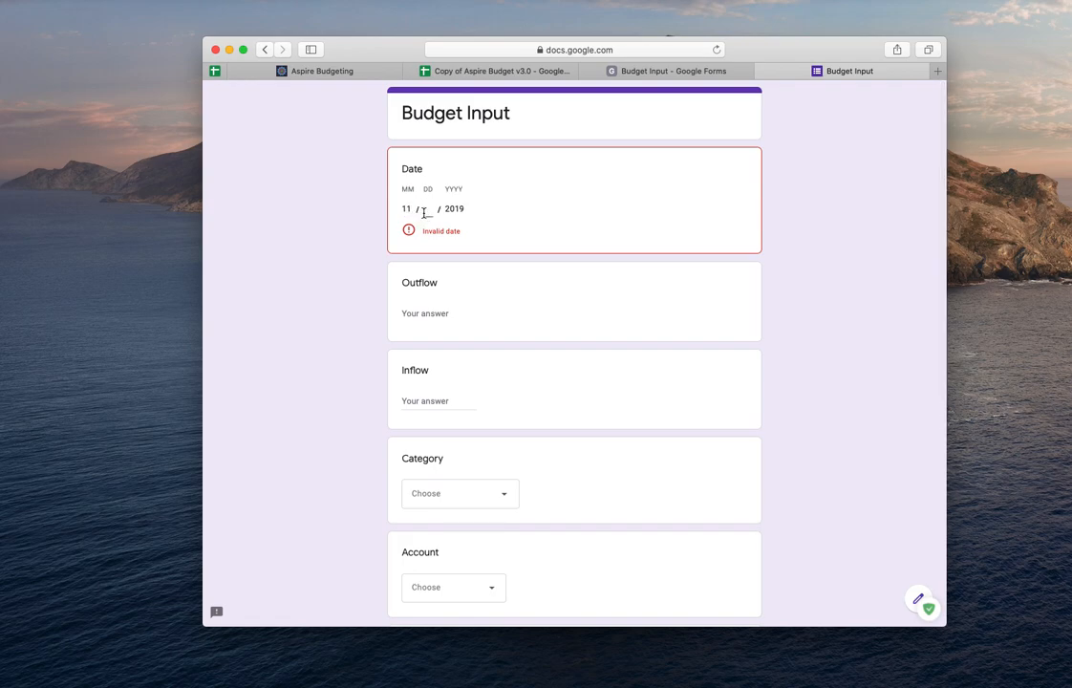
pyautogui.write('08')
pyautogui.click(429, 382)
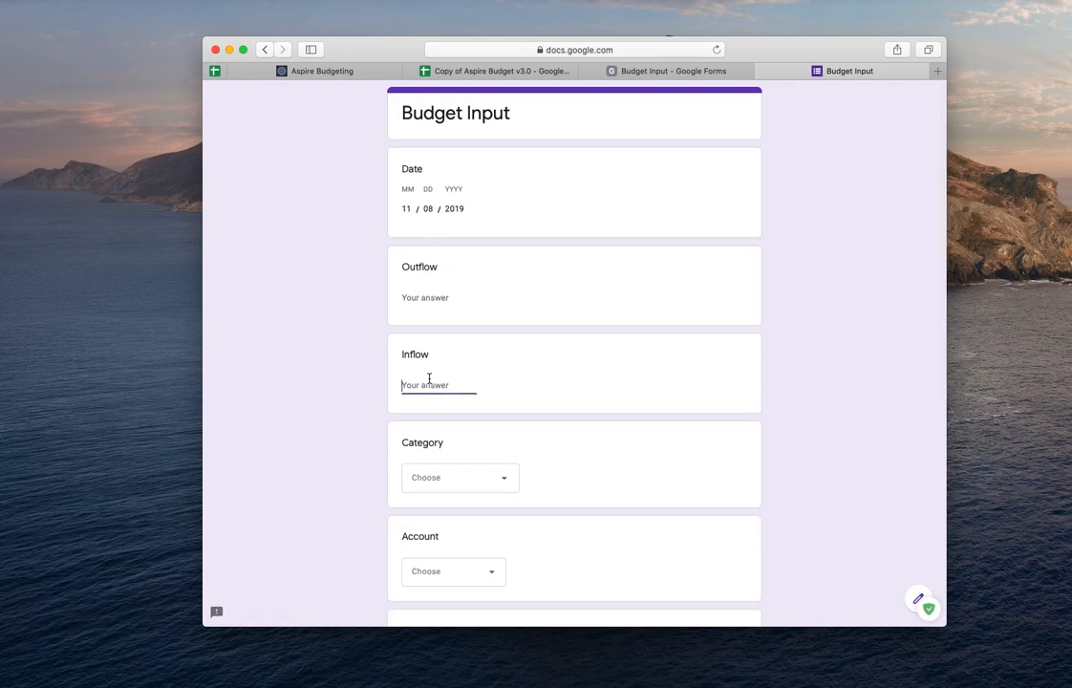
pyautogui.write('600')
# - Choose Available to budget as the category and Checking as the account
pyautogui.click(516, 395)
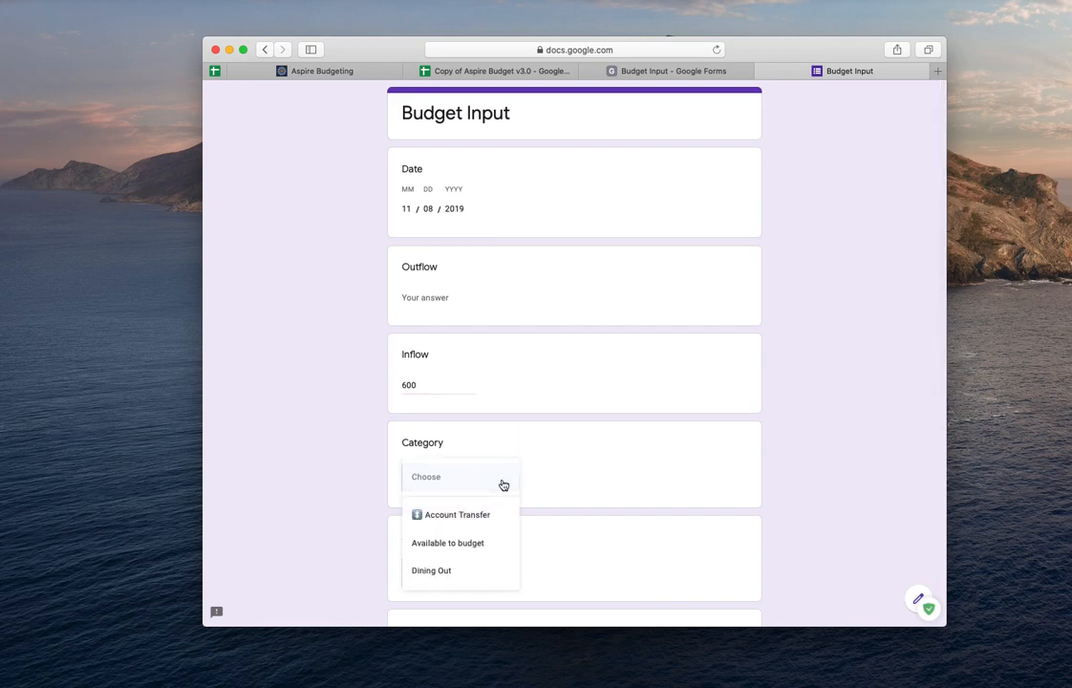
pyautogui.click(469, 544)
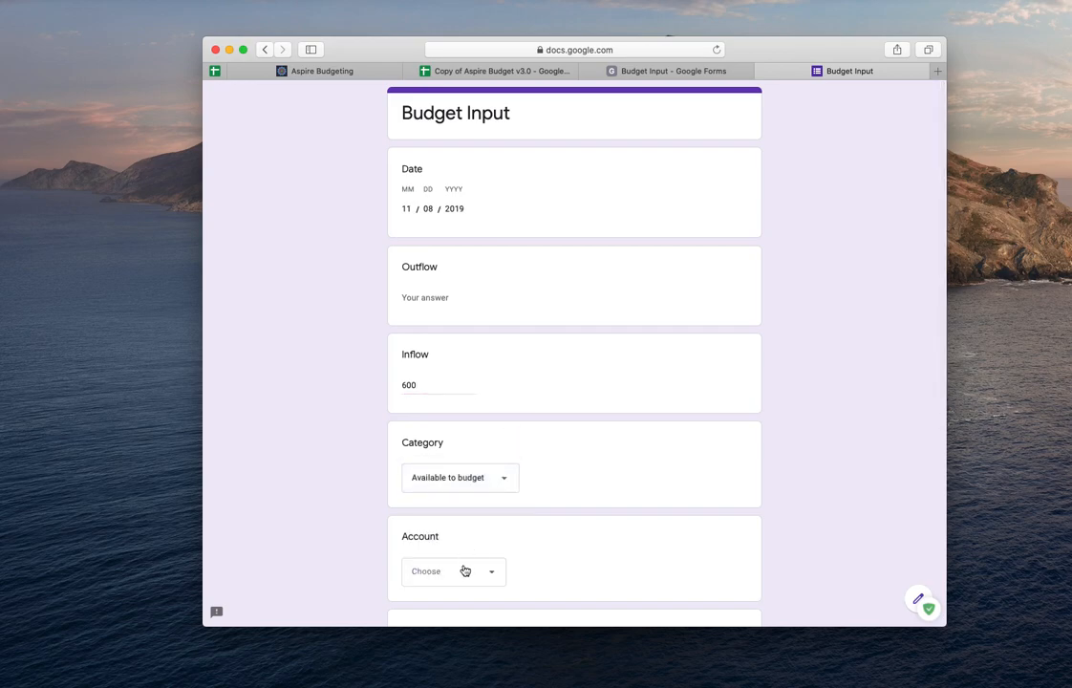
pyautogui.click(466, 571)
pyautogui.click(448, 565)
# - Enter PAYDAY as the memo, pick the cleared checkmark status, and submit the response
pyautogui.scroll(-3, 538, 528)
pyautogui.click(496, 510)
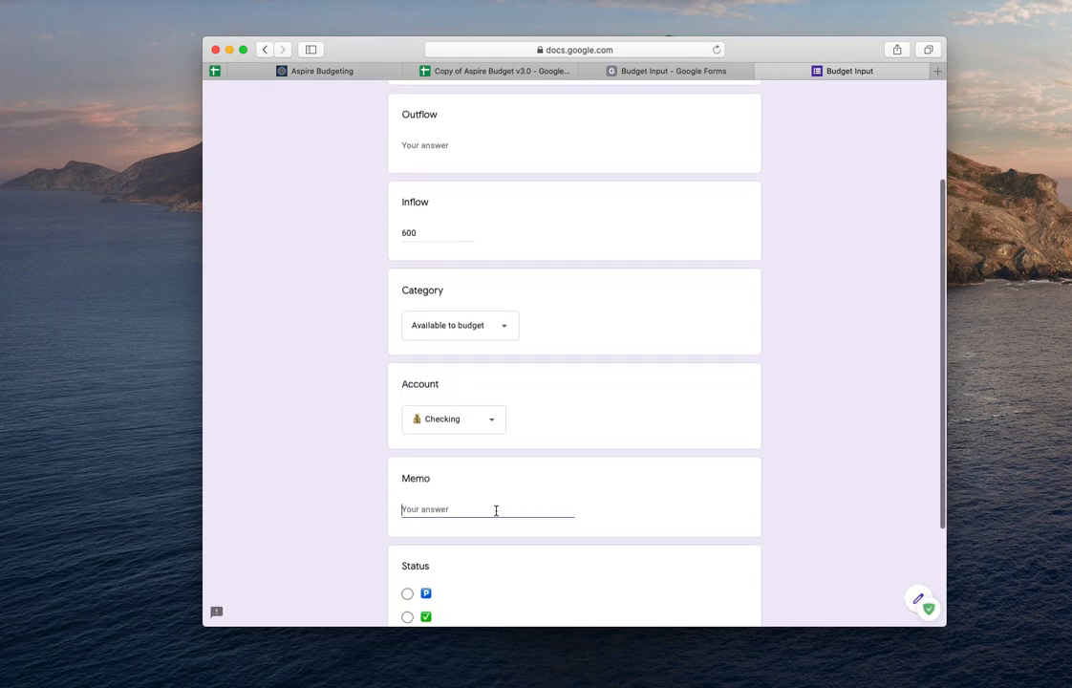
pyautogui.write('P')
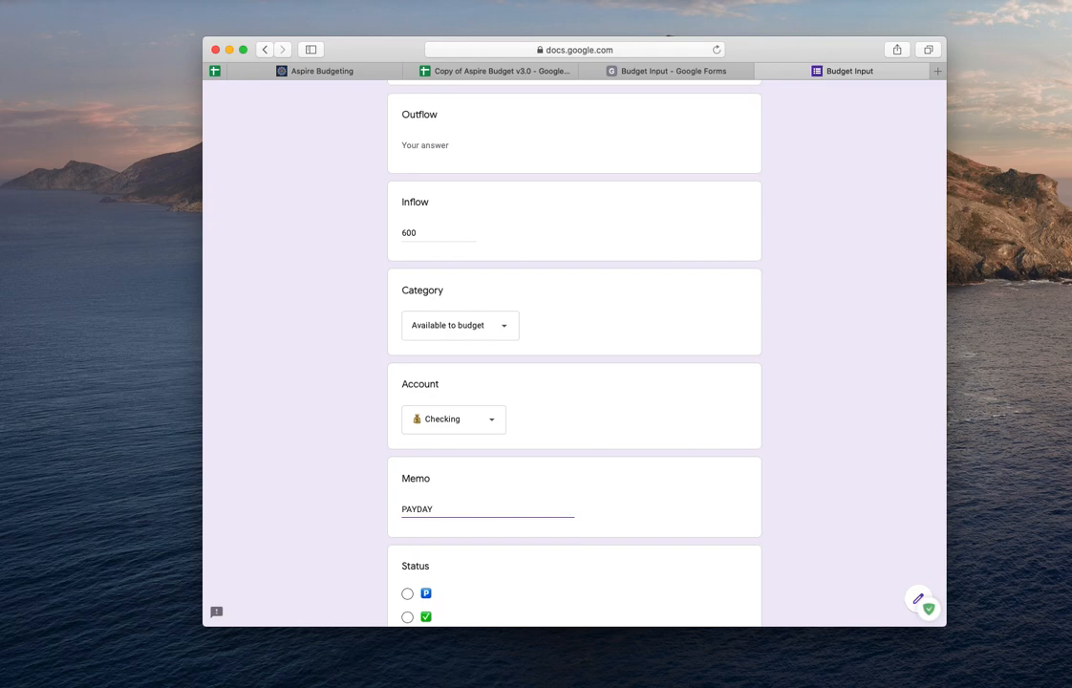
pyautogui.write('AYDAY')
pyautogui.scroll(-1, 493, 505)
pyautogui.click(407, 558)
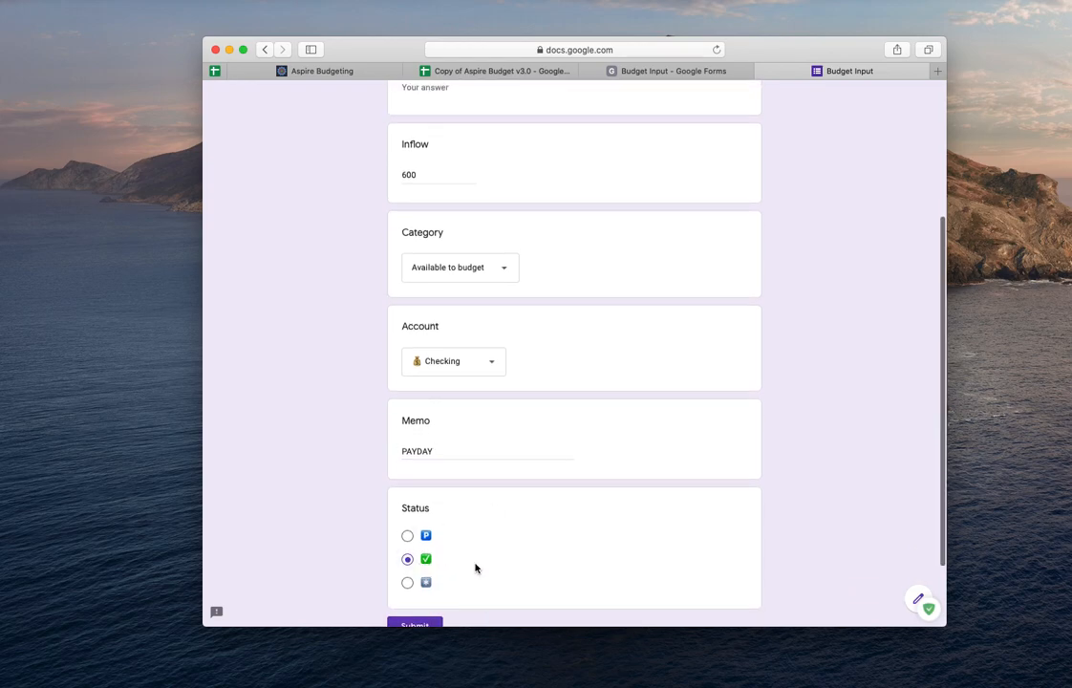
pyautogui.scroll(-1, 475, 568)
pyautogui.click(416, 559)
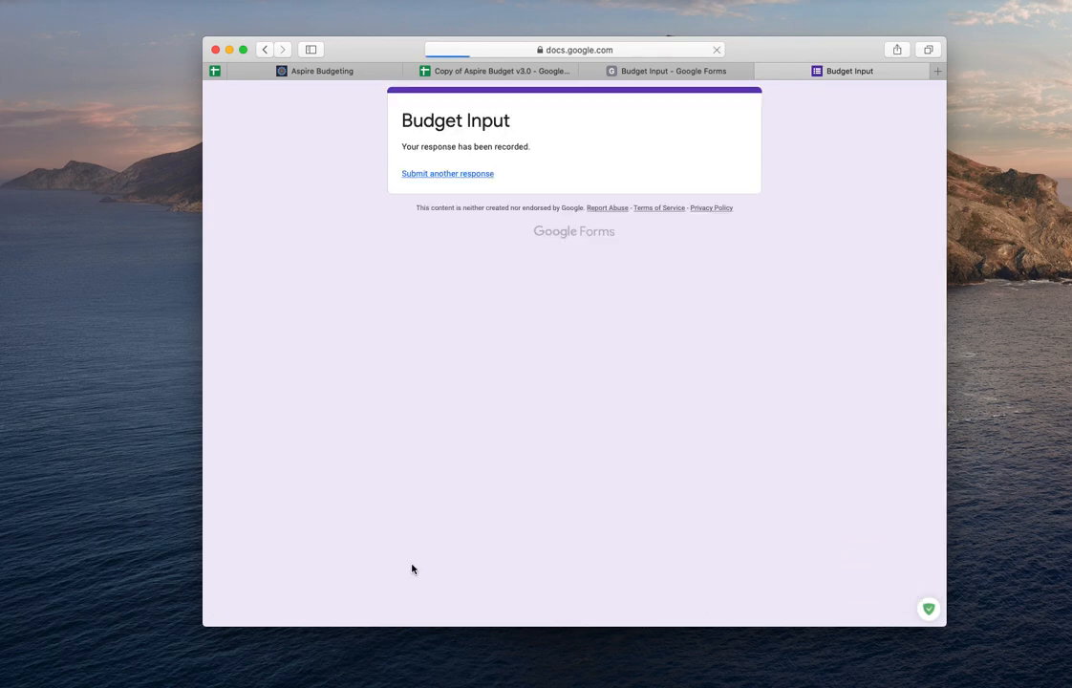
# - Review the submitted transactions on the Transactions sheet, then return to the form
pyautogui.click(435, 73)
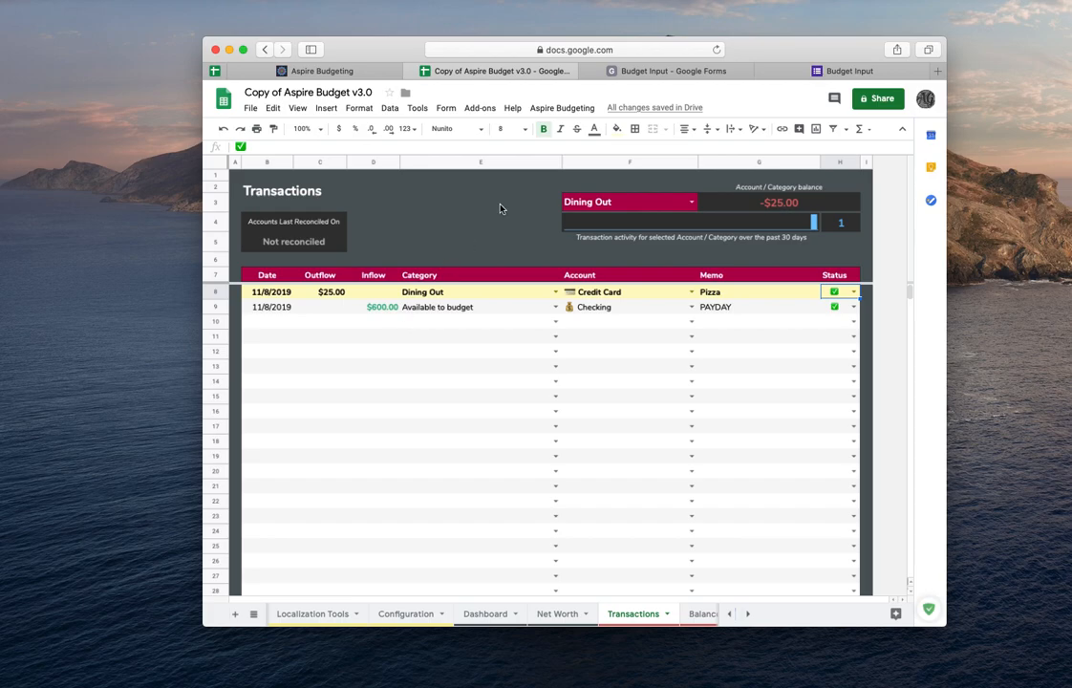
pyautogui.click(832, 71)
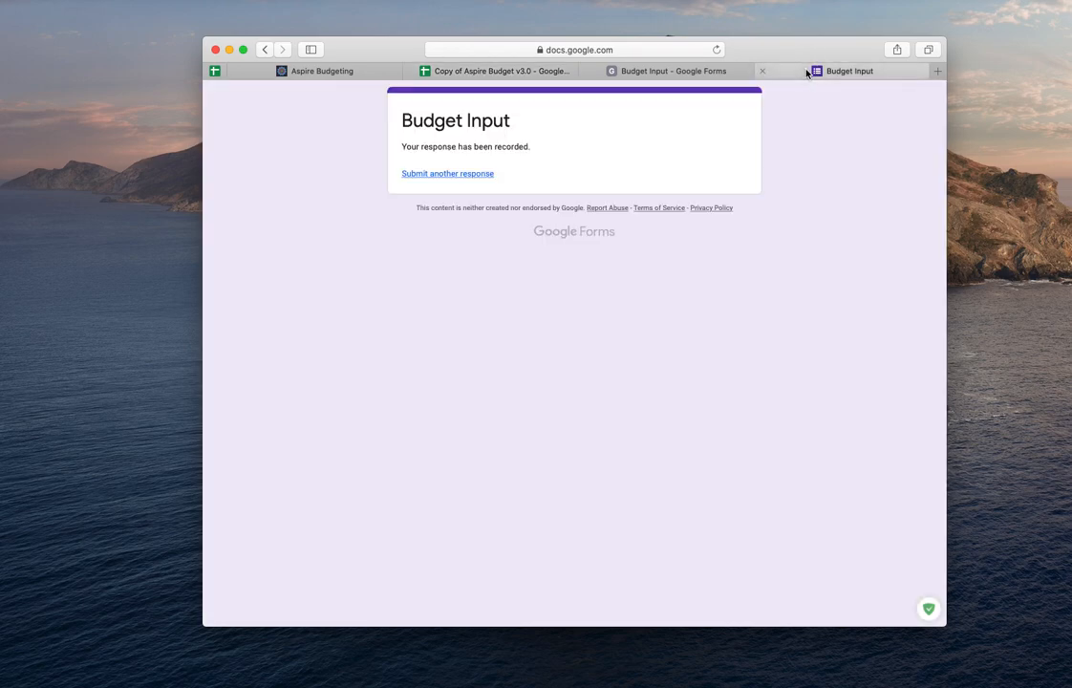
# - Submit a third response with only the date 11/08/2019 and the third status option
pyautogui.click(467, 173)
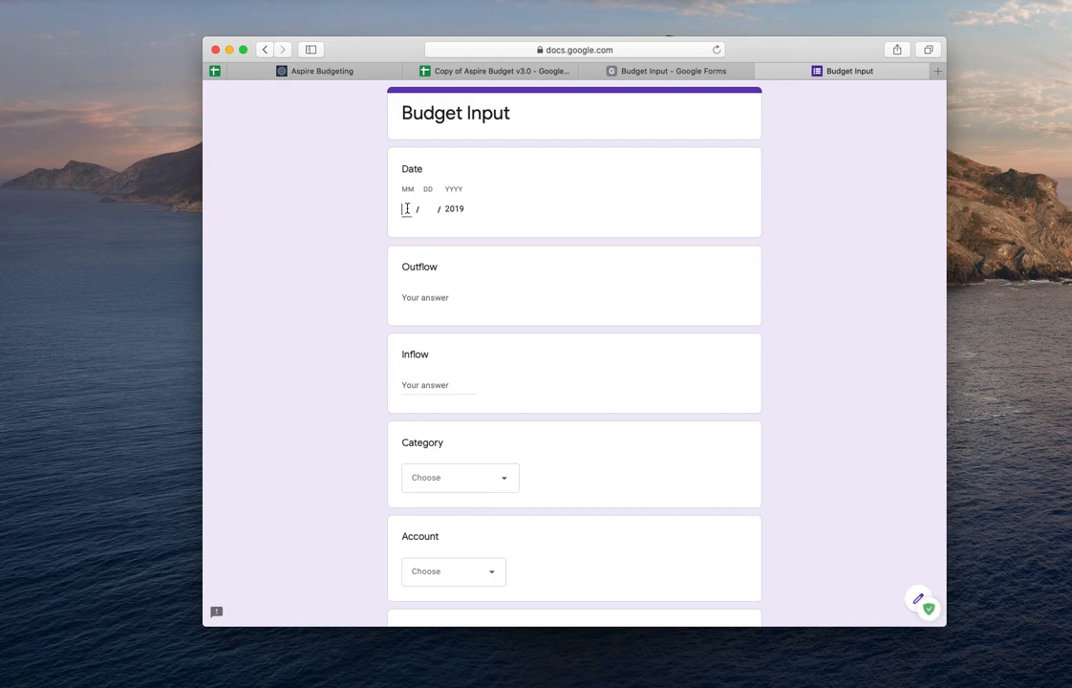
pyautogui.write('11')
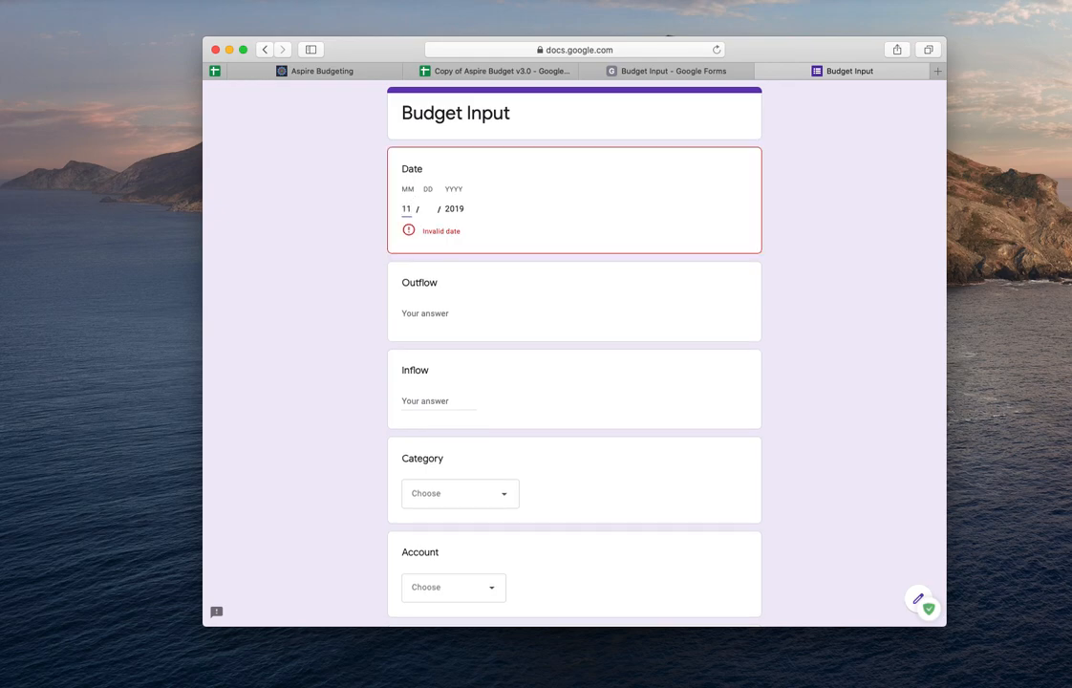
pyautogui.click(426, 209)
pyautogui.write('08')
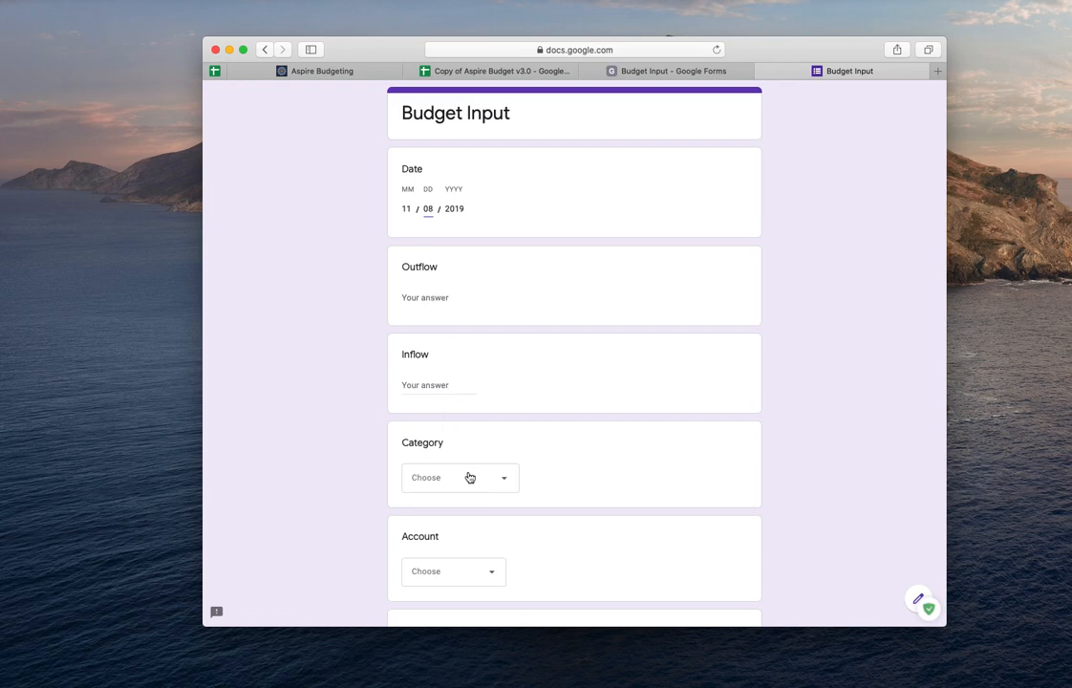
pyautogui.scroll(-5, 468, 475)
pyautogui.click(407, 533)
pyautogui.click(413, 579)
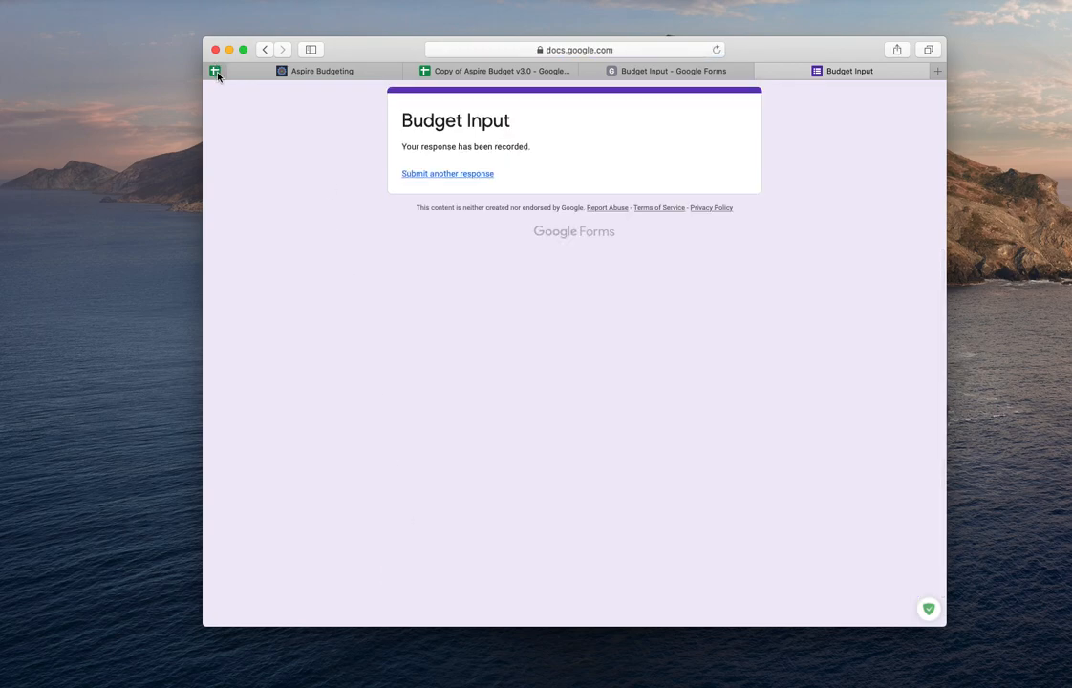
pyautogui.click(215, 71)
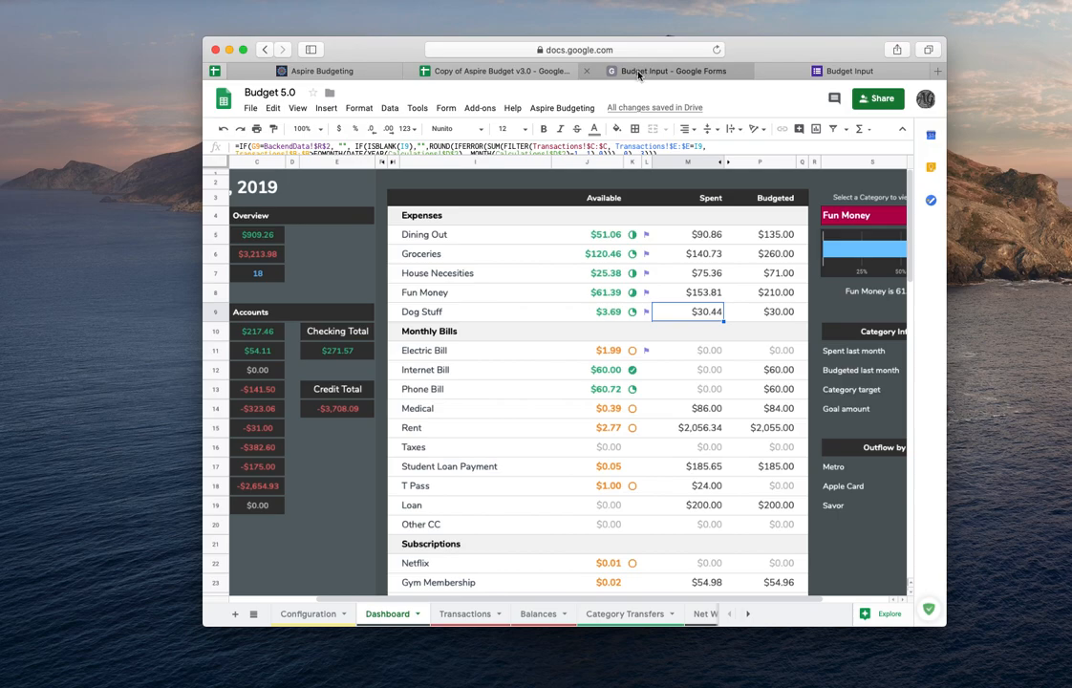
pyautogui.click(487, 71)
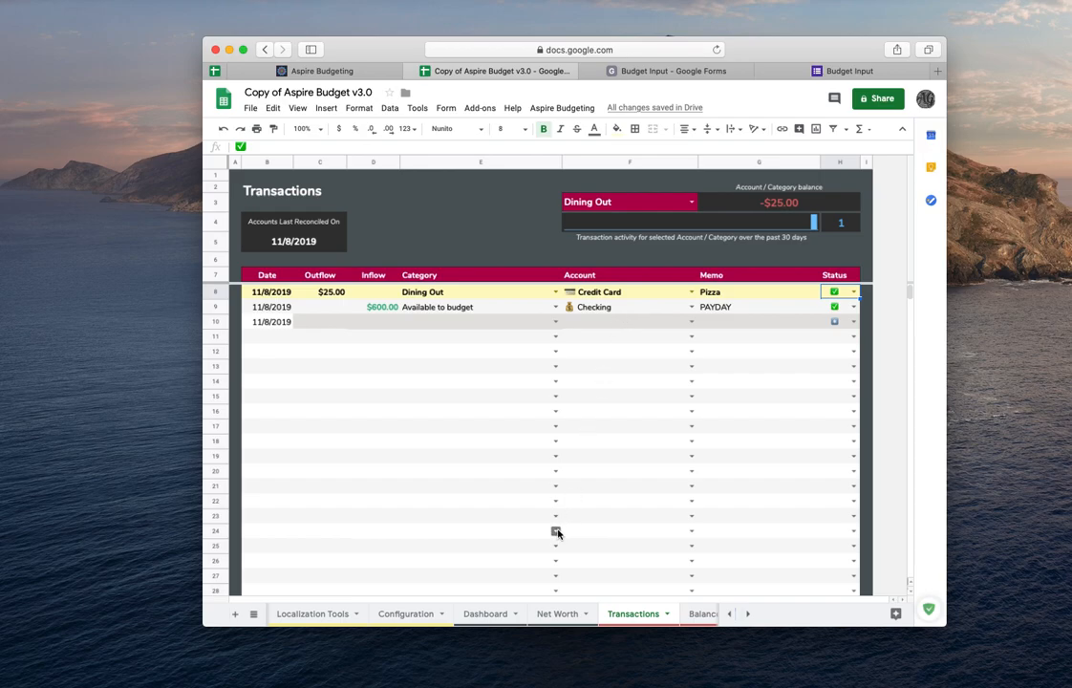
# - Hide the Form Responses 4 and totals sheets
pyautogui.hscroll(-5, 496, 619)
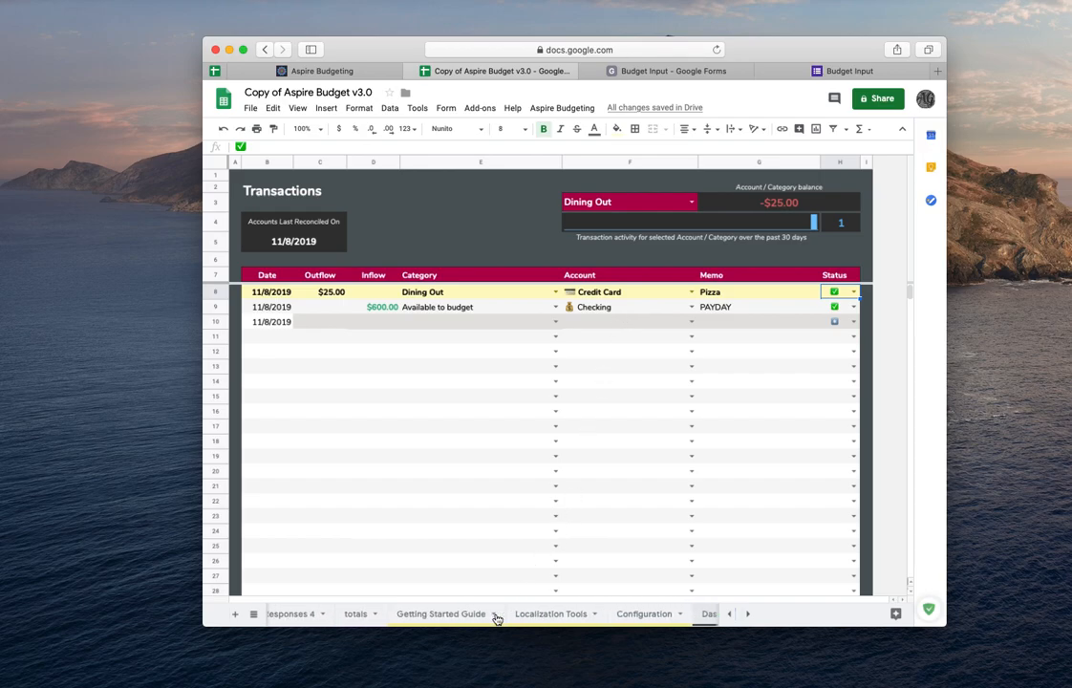
pyautogui.hscroll(2, 496, 620)
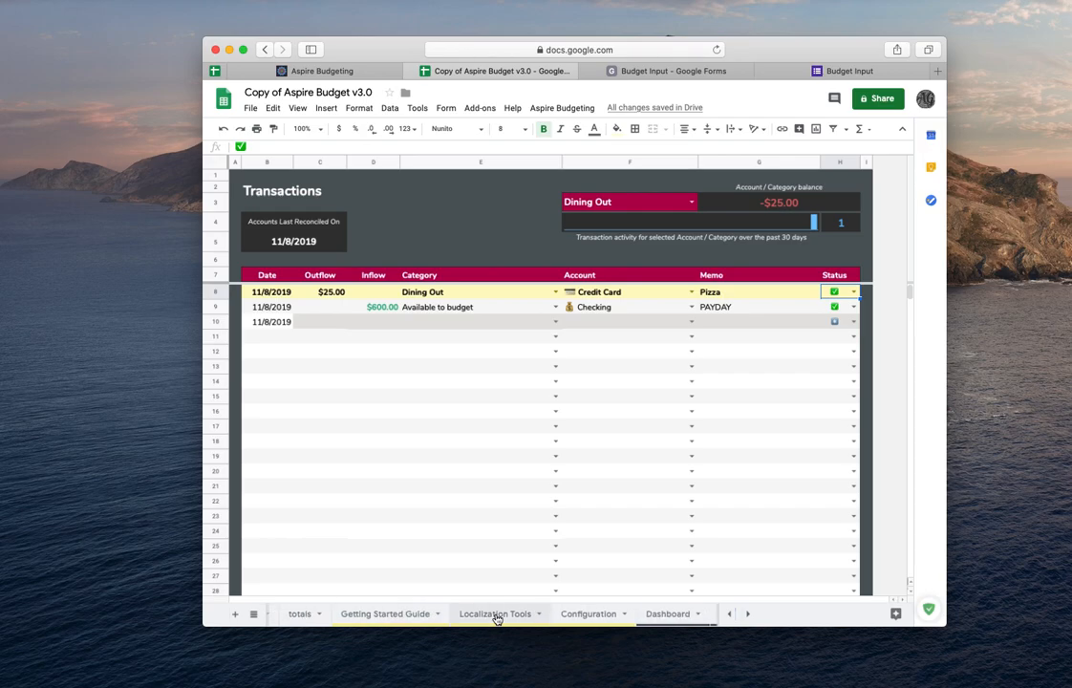
pyautogui.hscroll(3, 496, 619)
pyautogui.hscroll(-5, 496, 620)
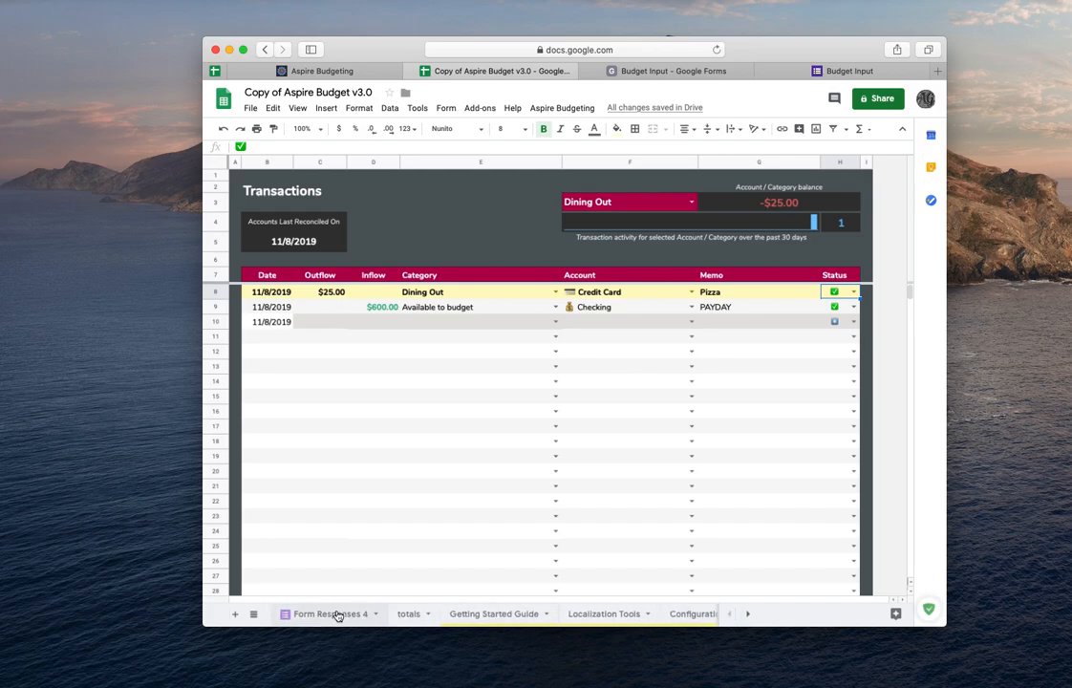
pyautogui.rightClick(336, 615)
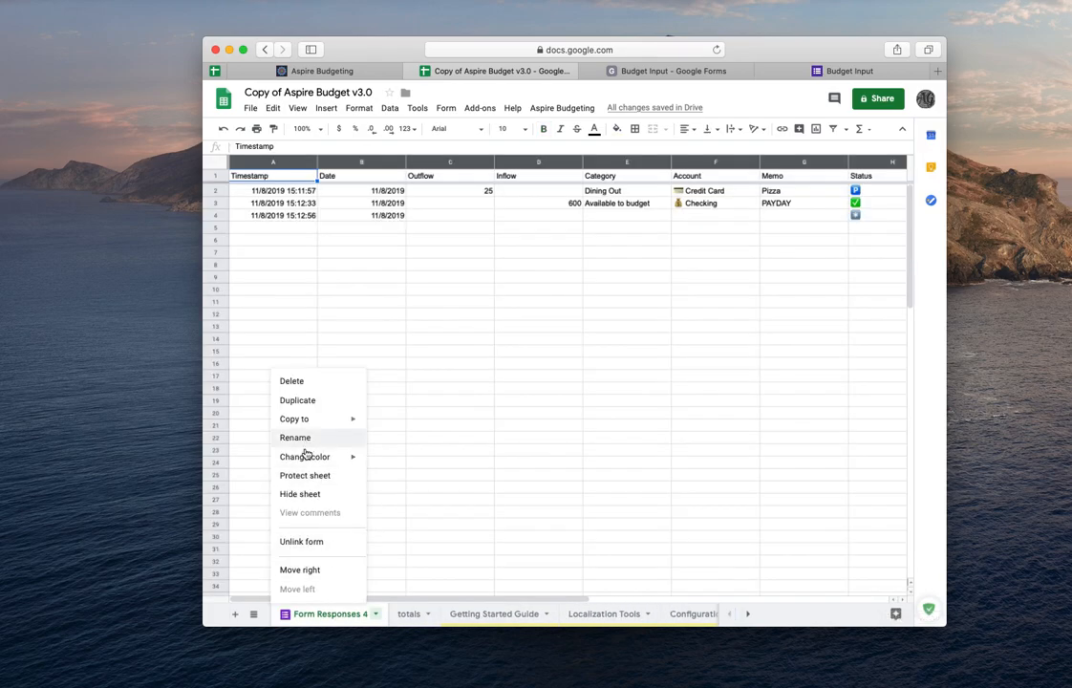
pyautogui.click(311, 496)
pyautogui.rightClick(296, 612)
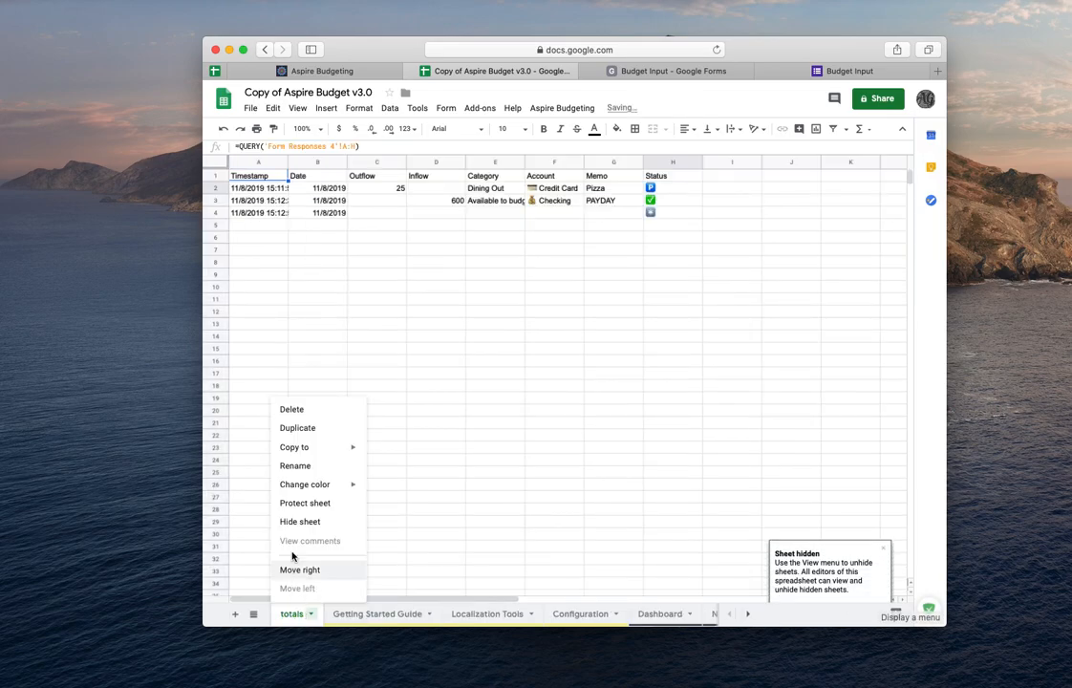
pyautogui.click(302, 523)
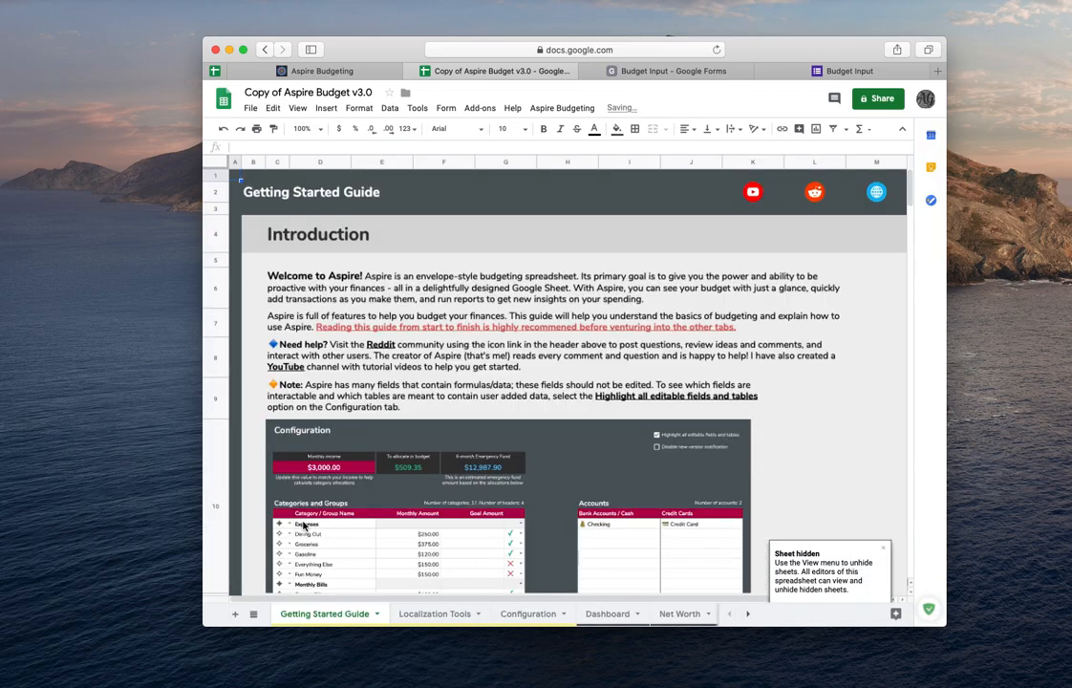